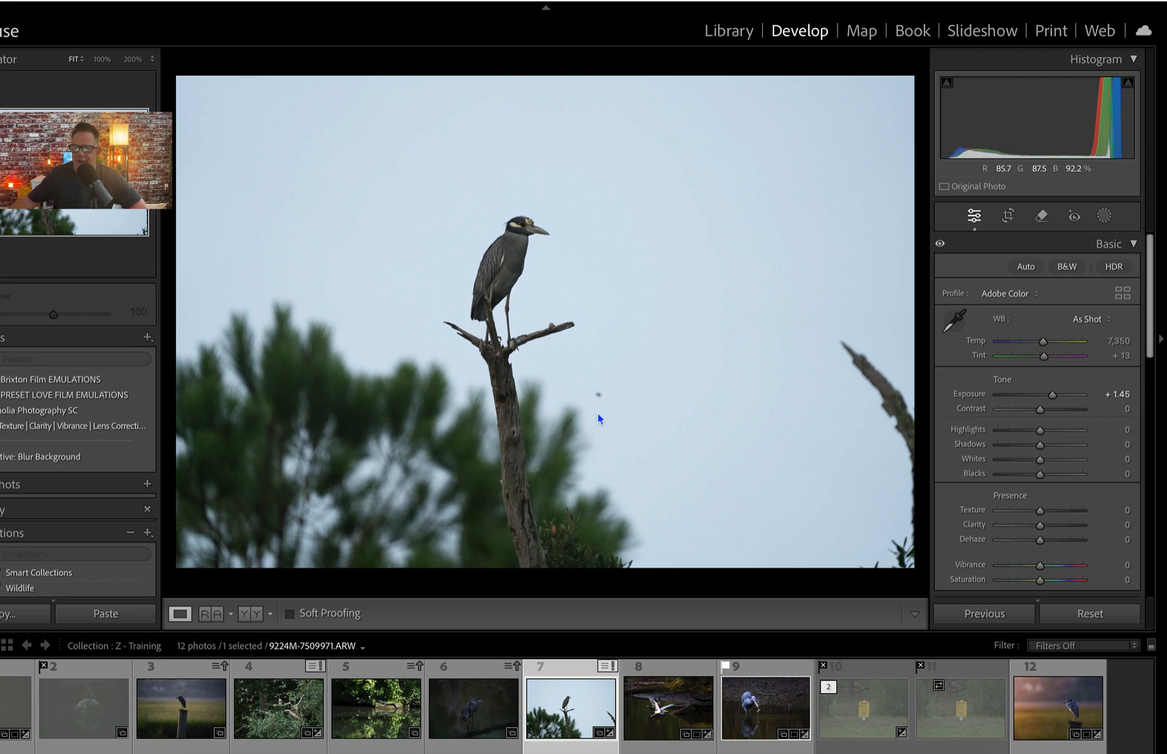
Mask the sky in the heron photo and lower the mask's exposure to -0.85.
click(1105, 215)
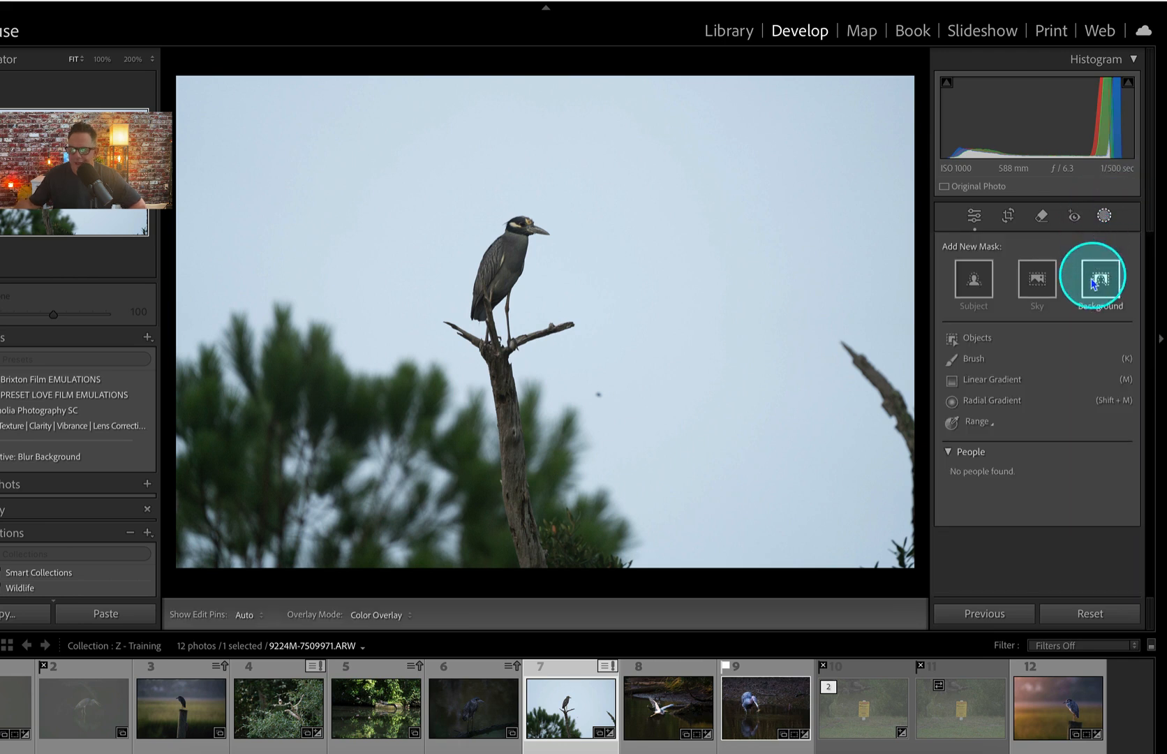
click(1038, 279)
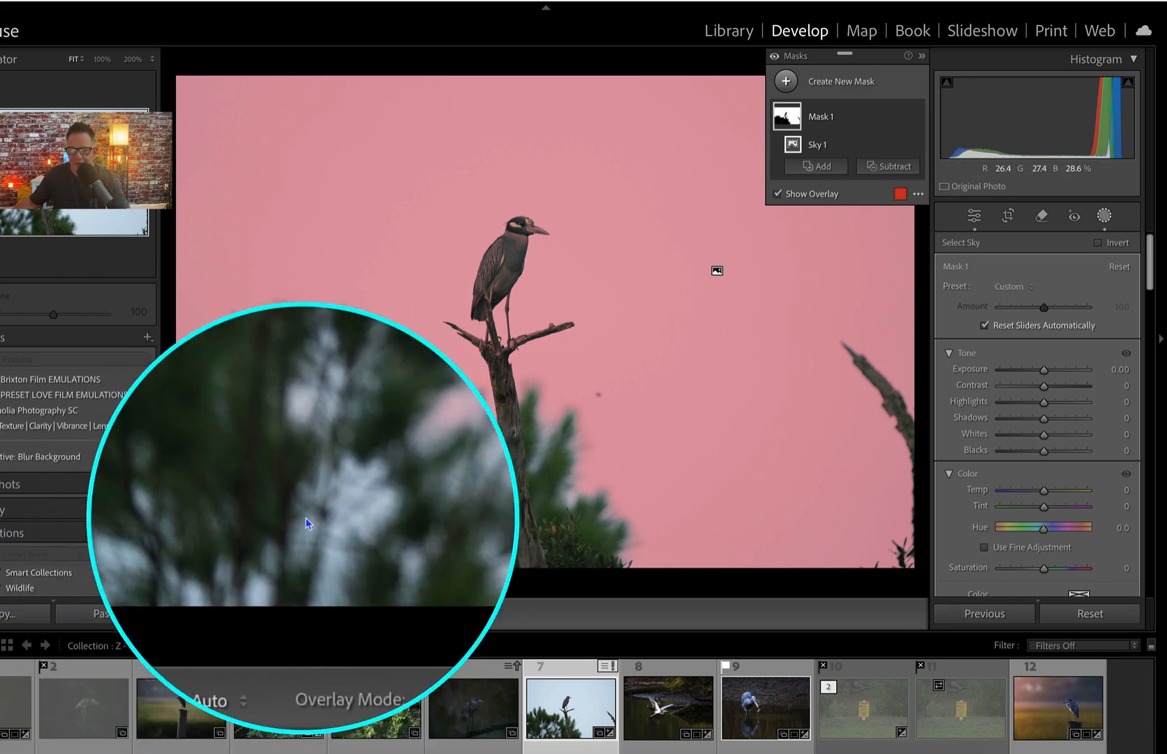
click(1044, 370)
drag(1042, 369, 1019, 375)
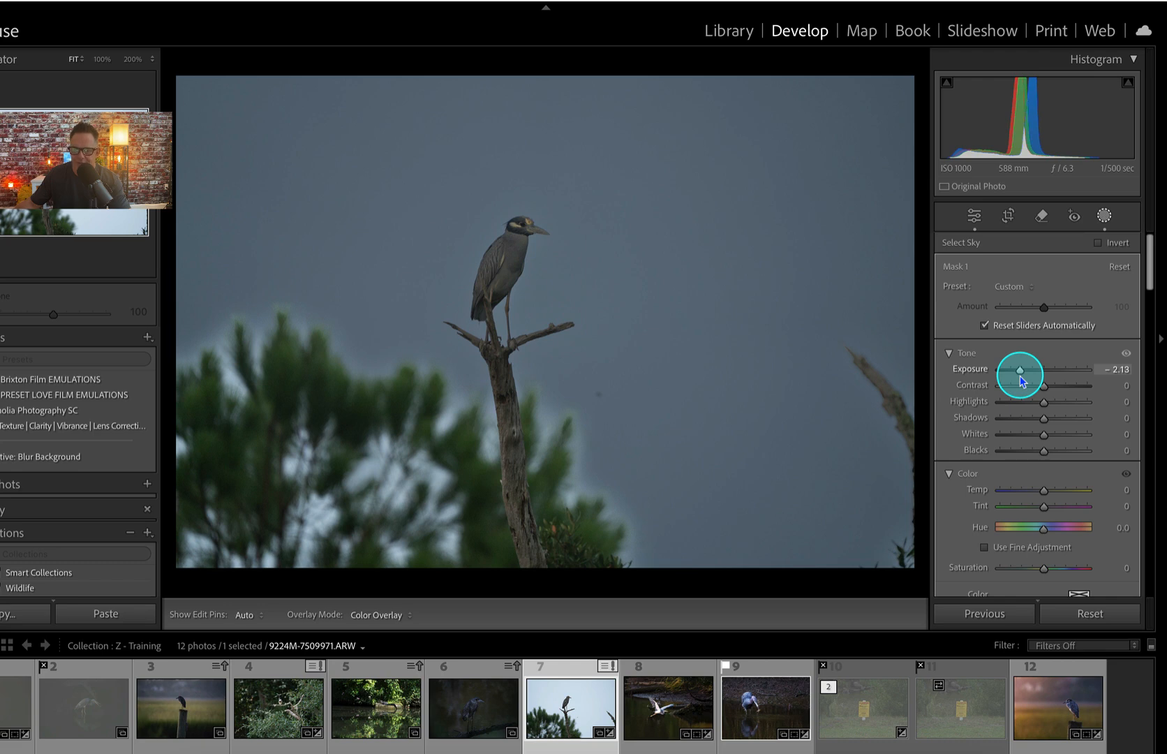
drag(1020, 377, 1039, 375)
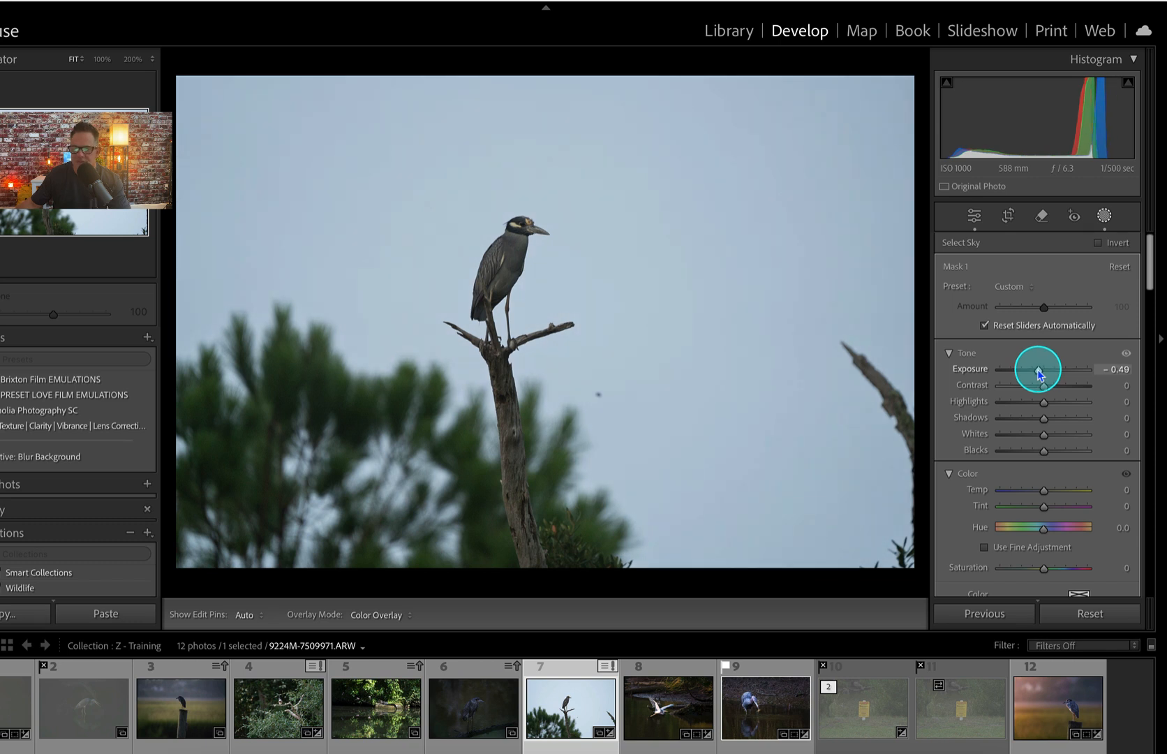
drag(1039, 375, 1038, 375)
drag(1038, 375, 1037, 375)
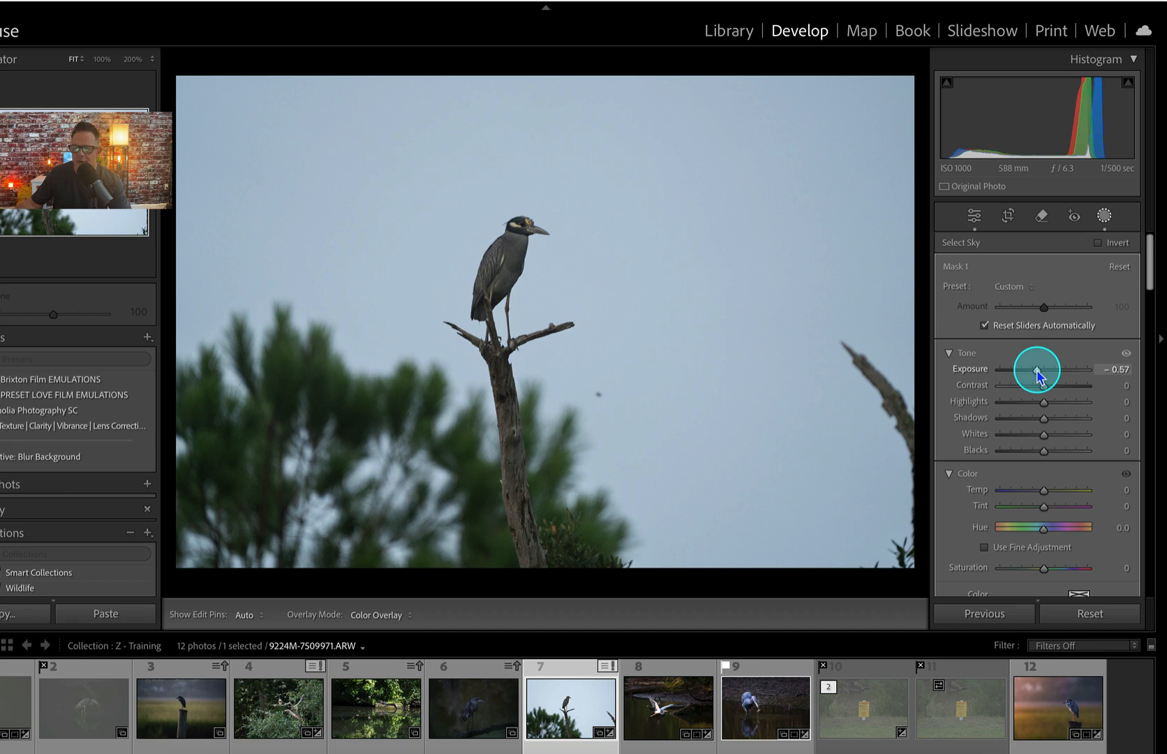
drag(1037, 370, 1034, 369)
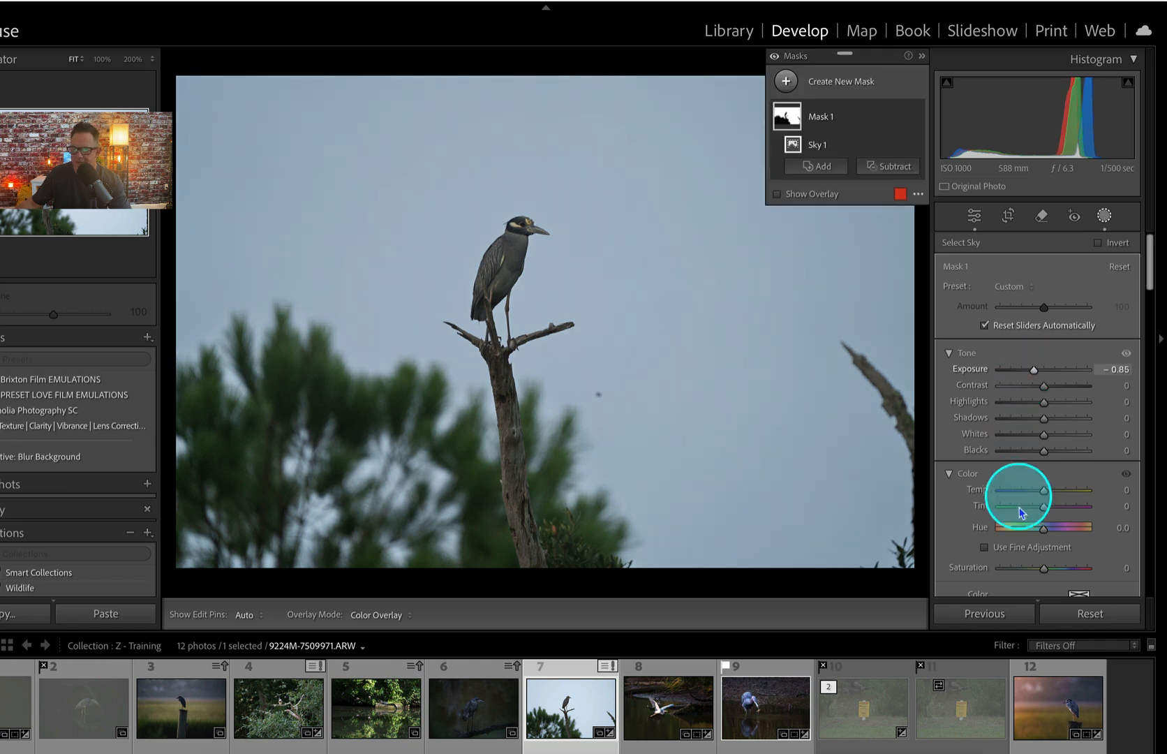
Try cooling the sky mask's temperature to -51, and delete the mask.
drag(1043, 489, 1020, 500)
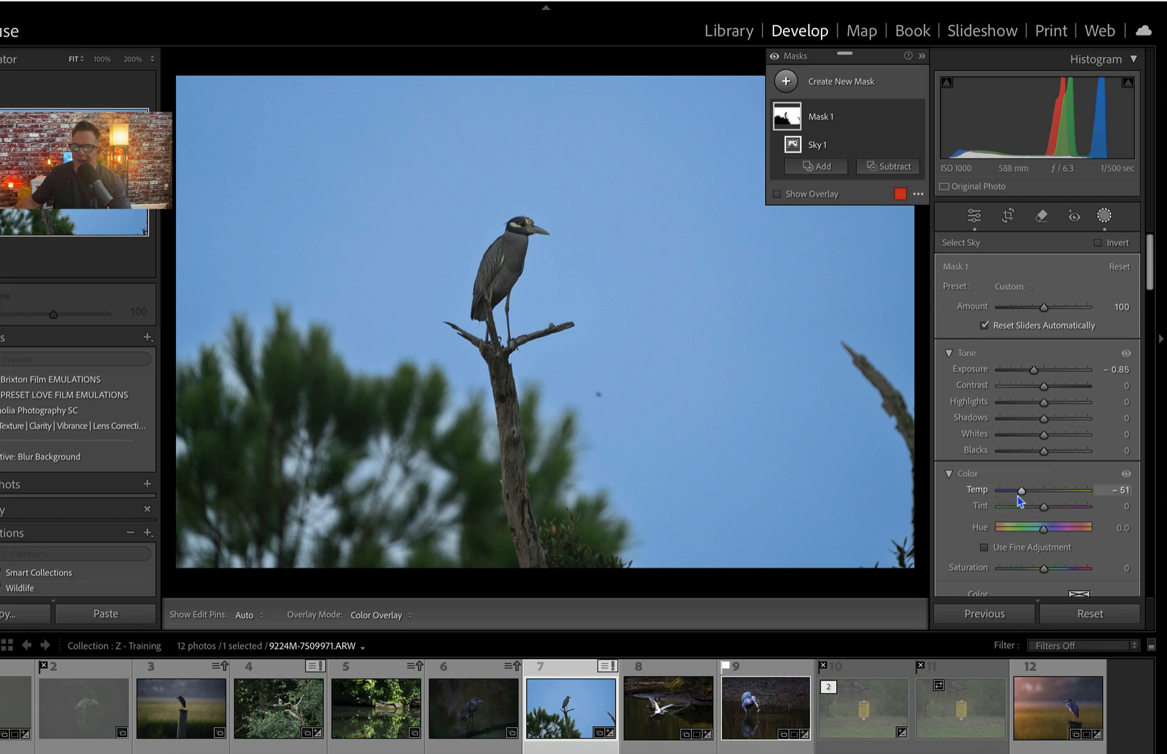
click(1021, 491)
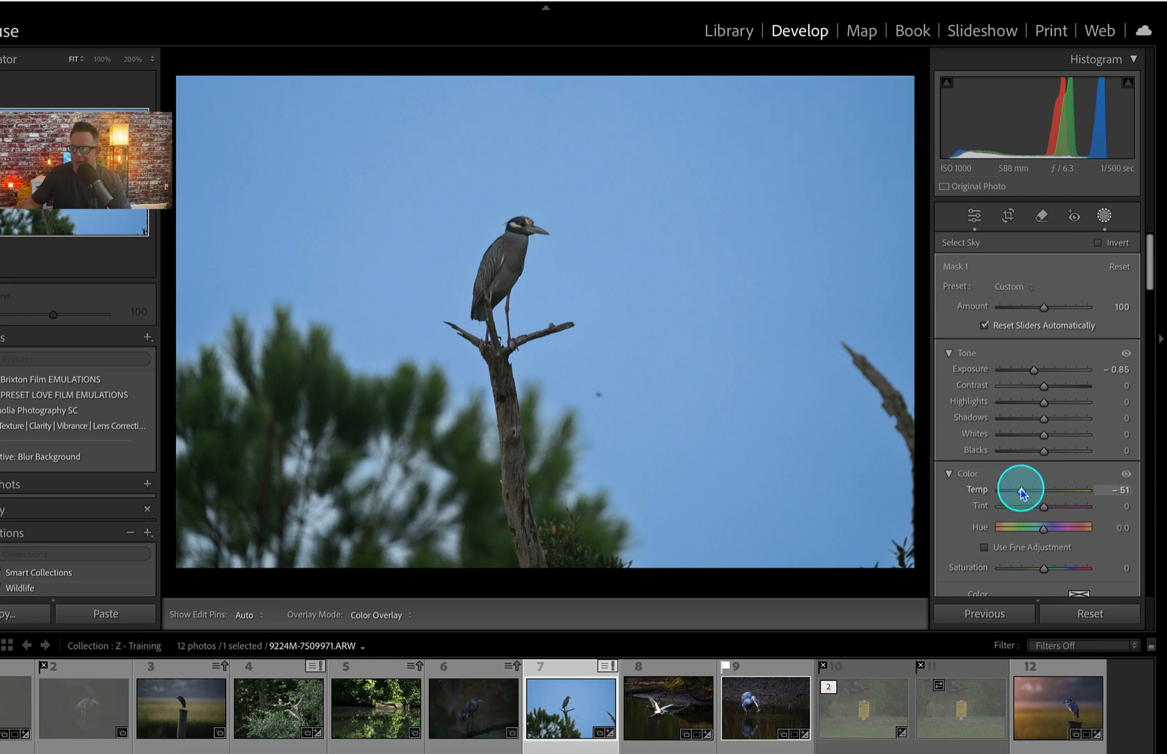
double_click(1021, 490)
right_click(892, 136)
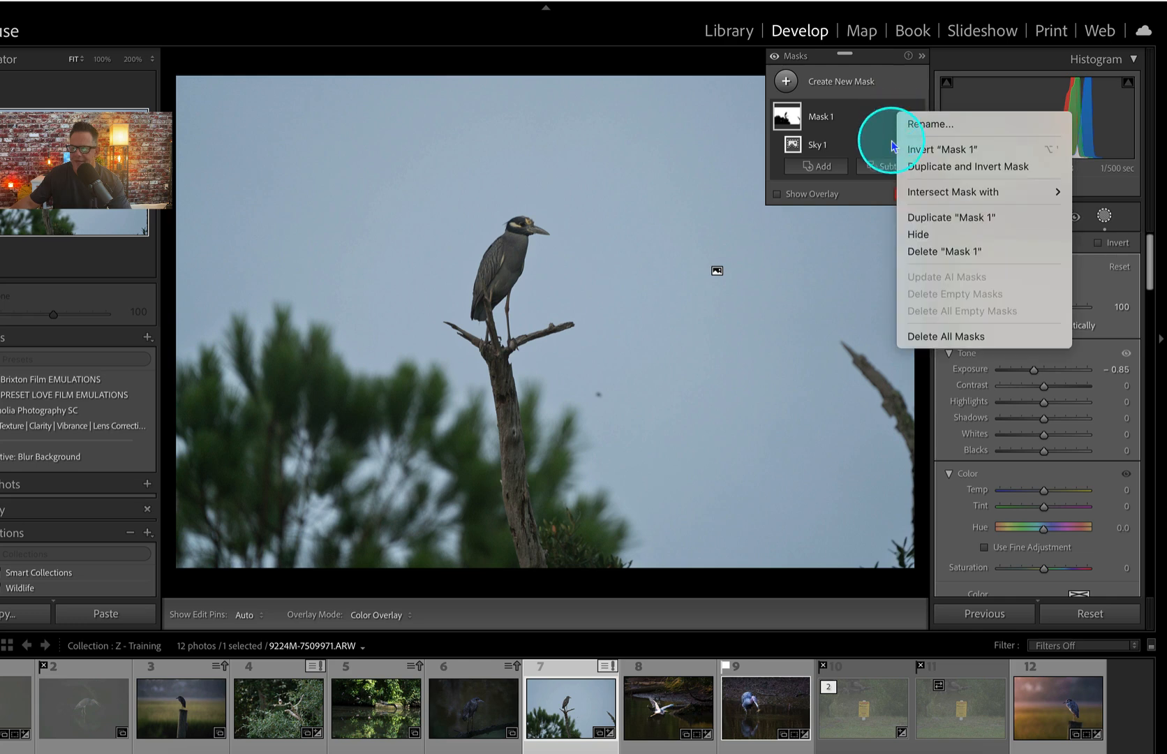
click(943, 251)
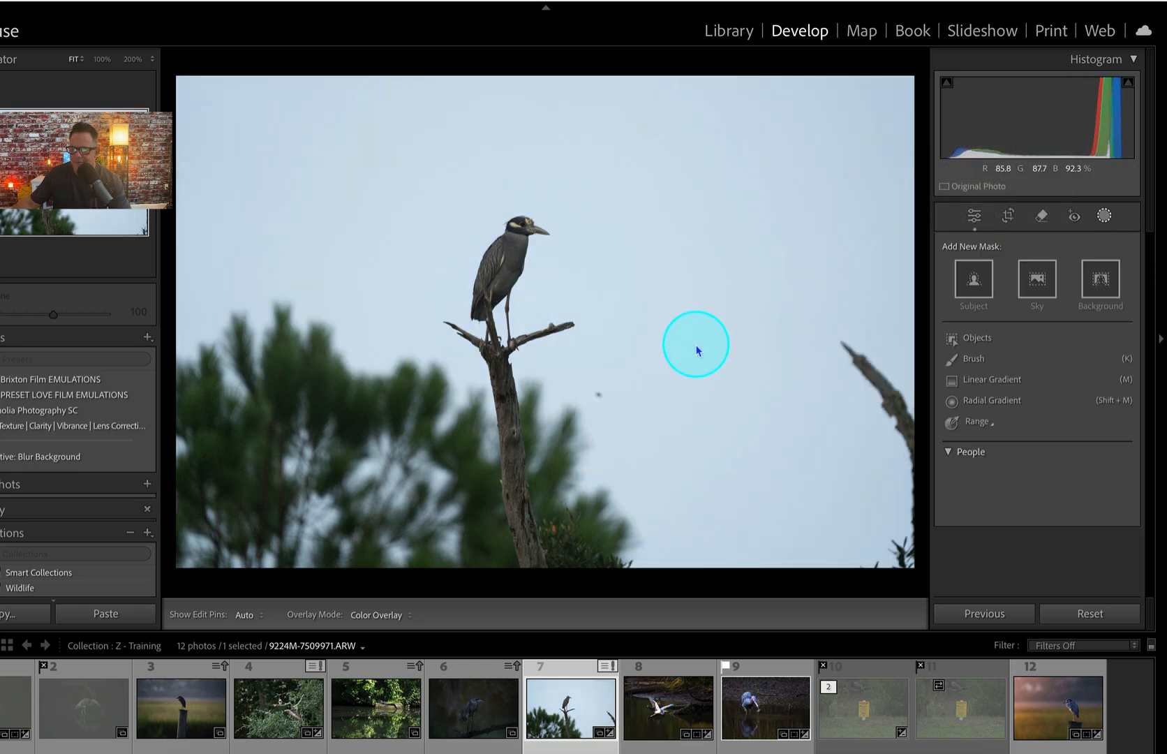
Send a copy of the heron photo with Lightroom adjustments to LuminarNeo and bring up its editing tools.
right_click(601, 726)
mouse_move(587, 375)
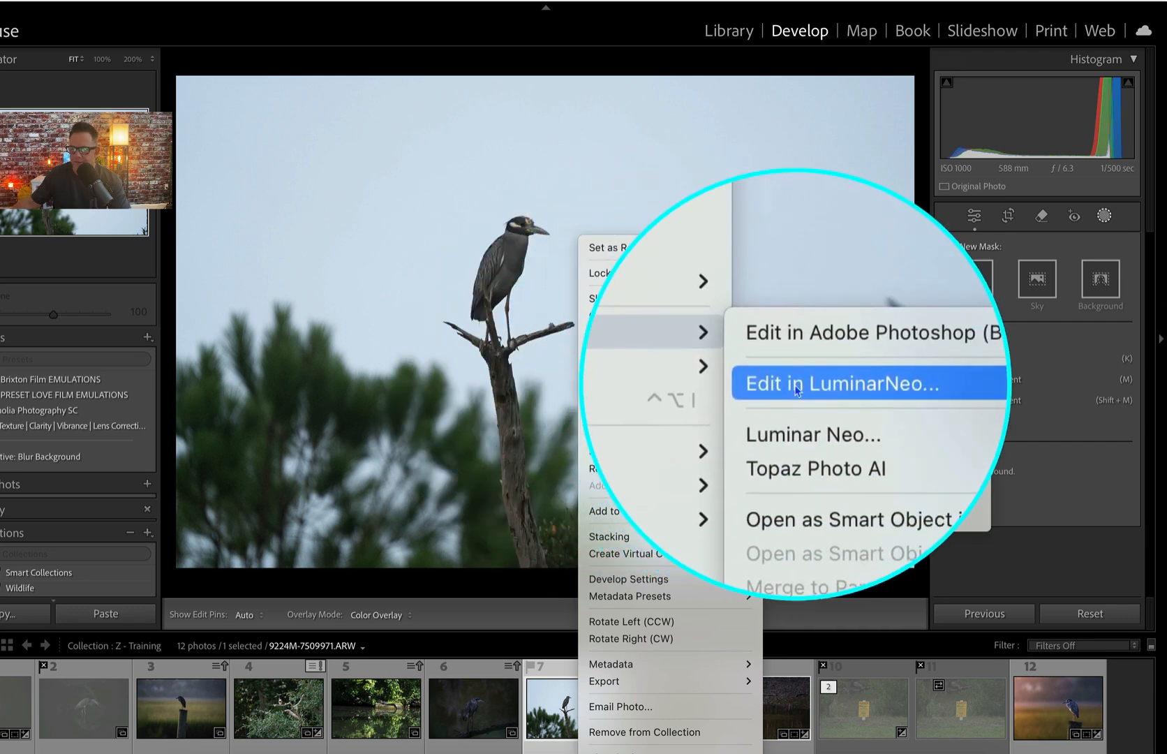
click(796, 386)
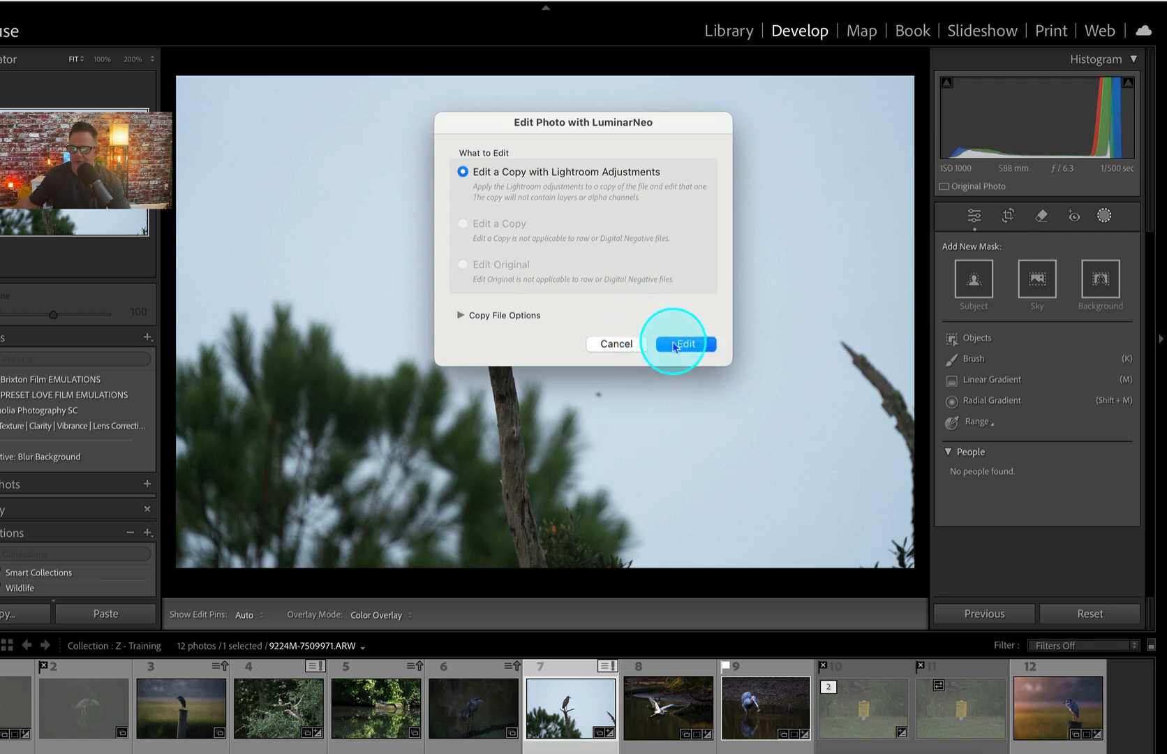
click(670, 343)
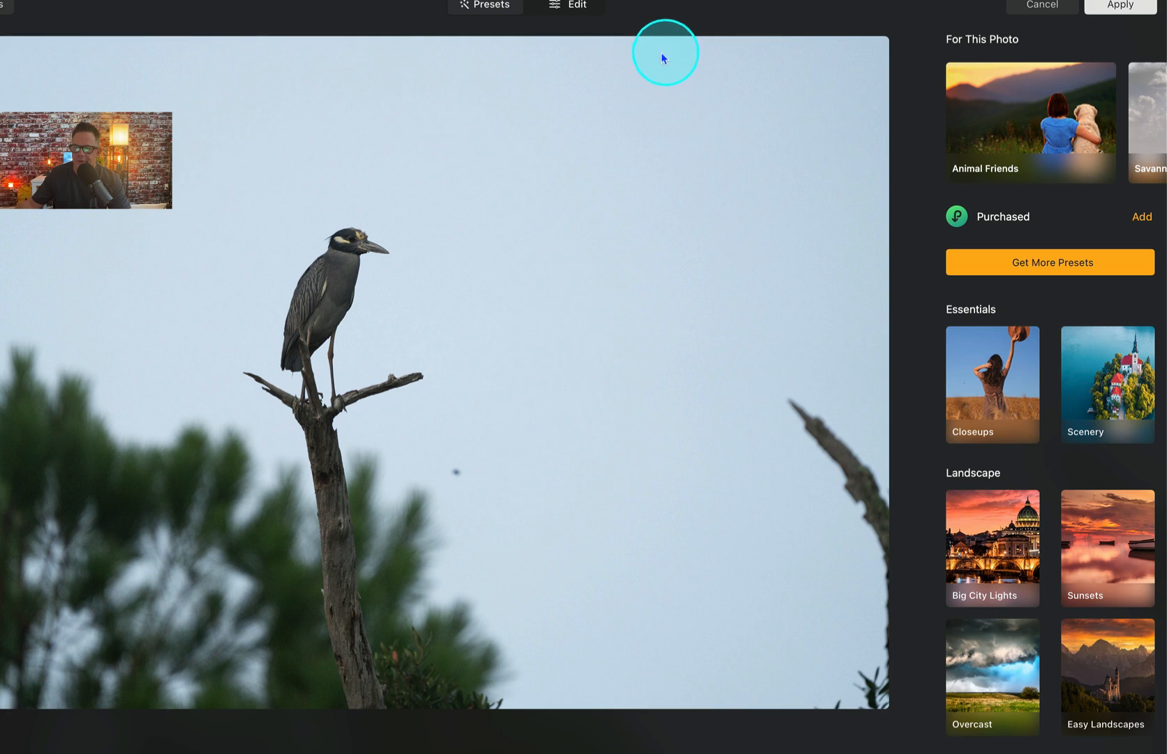
click(579, 18)
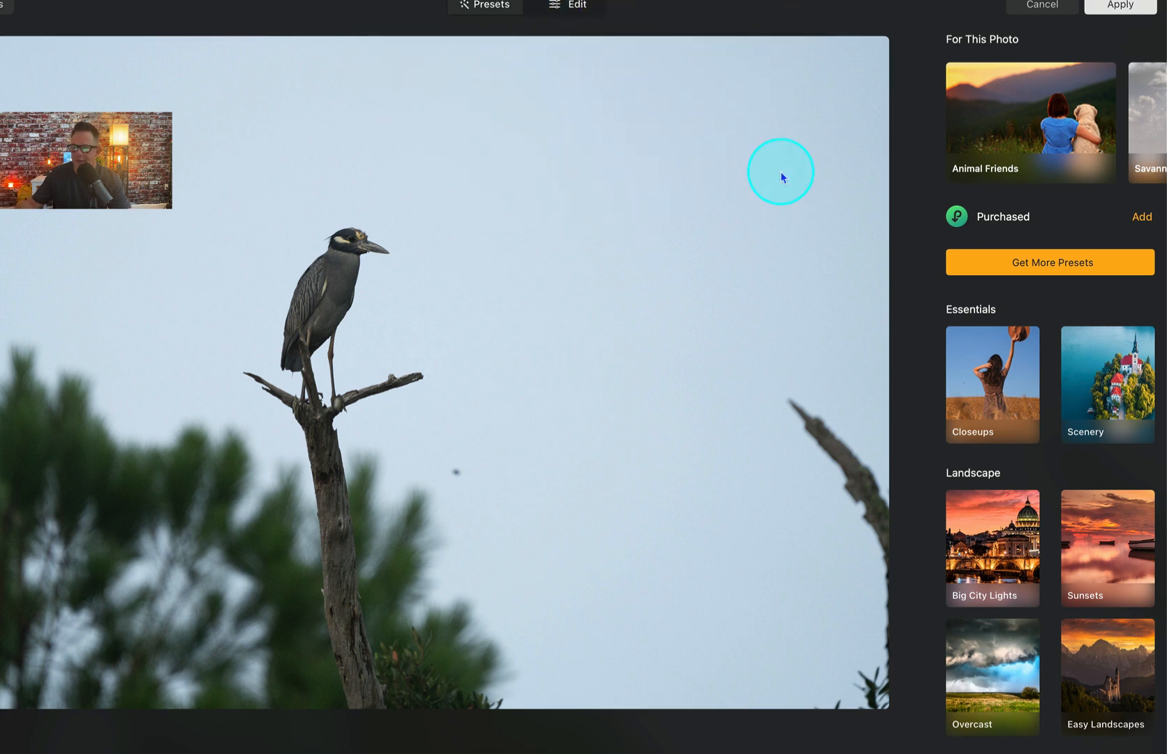
click(551, 13)
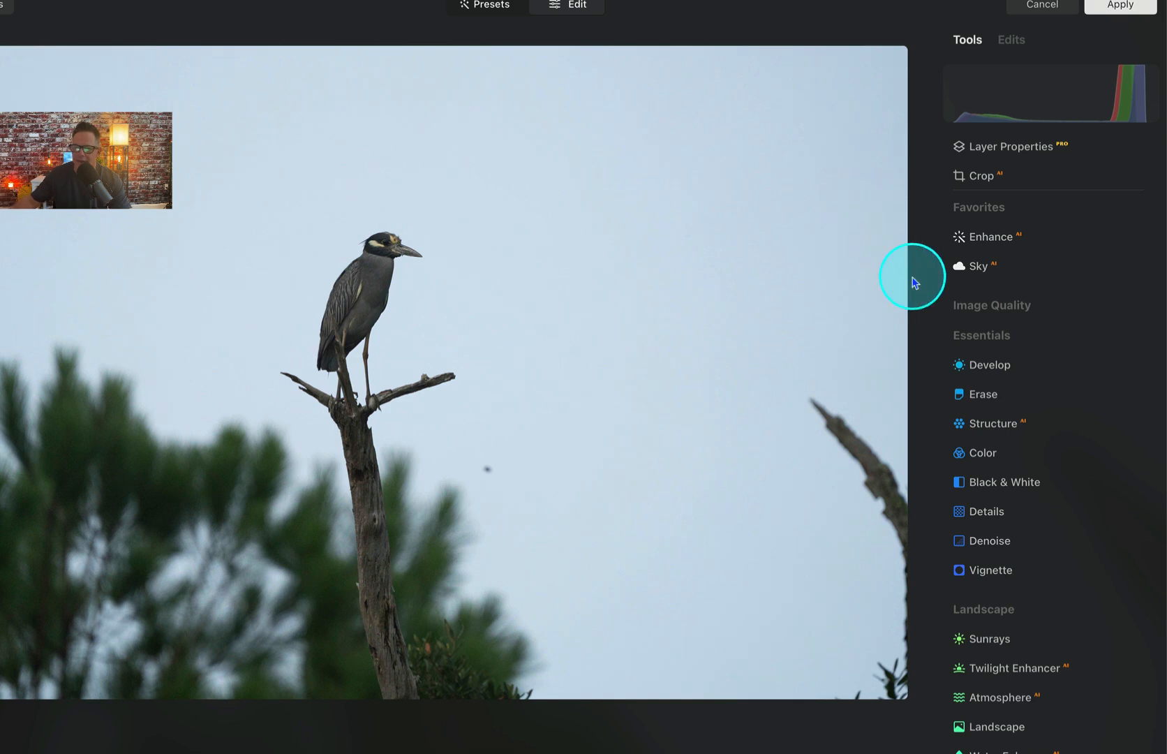
Lower the photo's exposure to -0.08 with the Develop tool.
scroll(959, 349, down, 1)
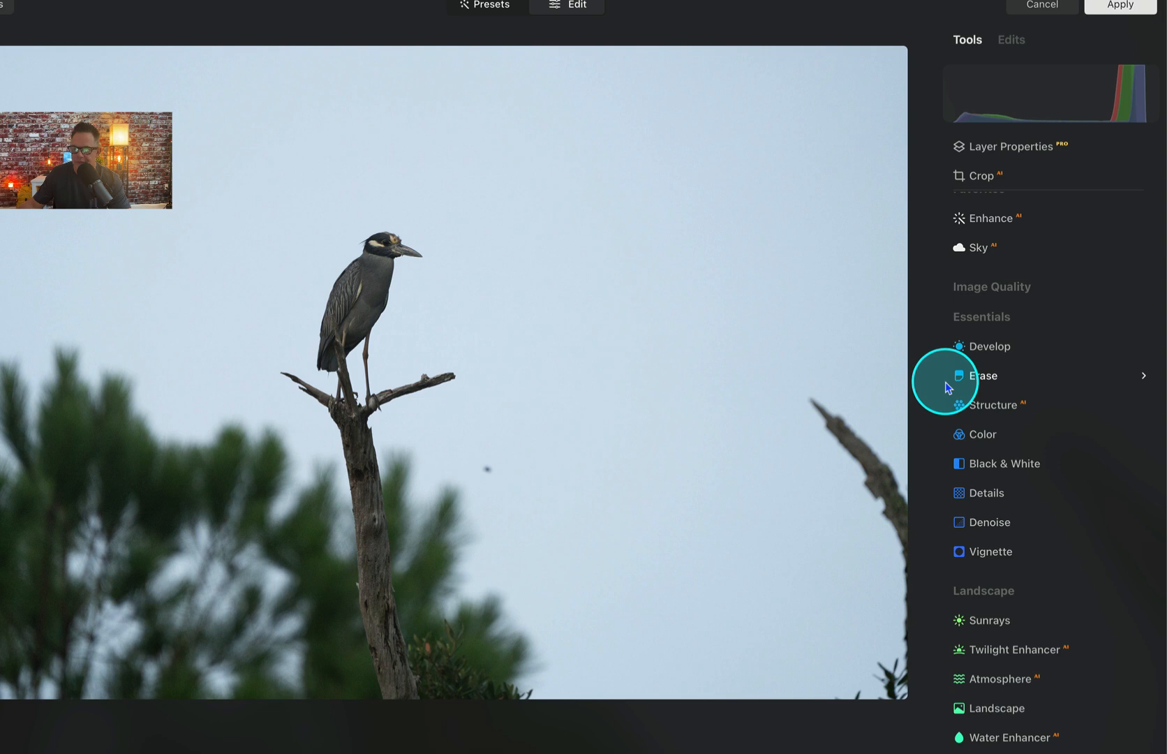
click(985, 347)
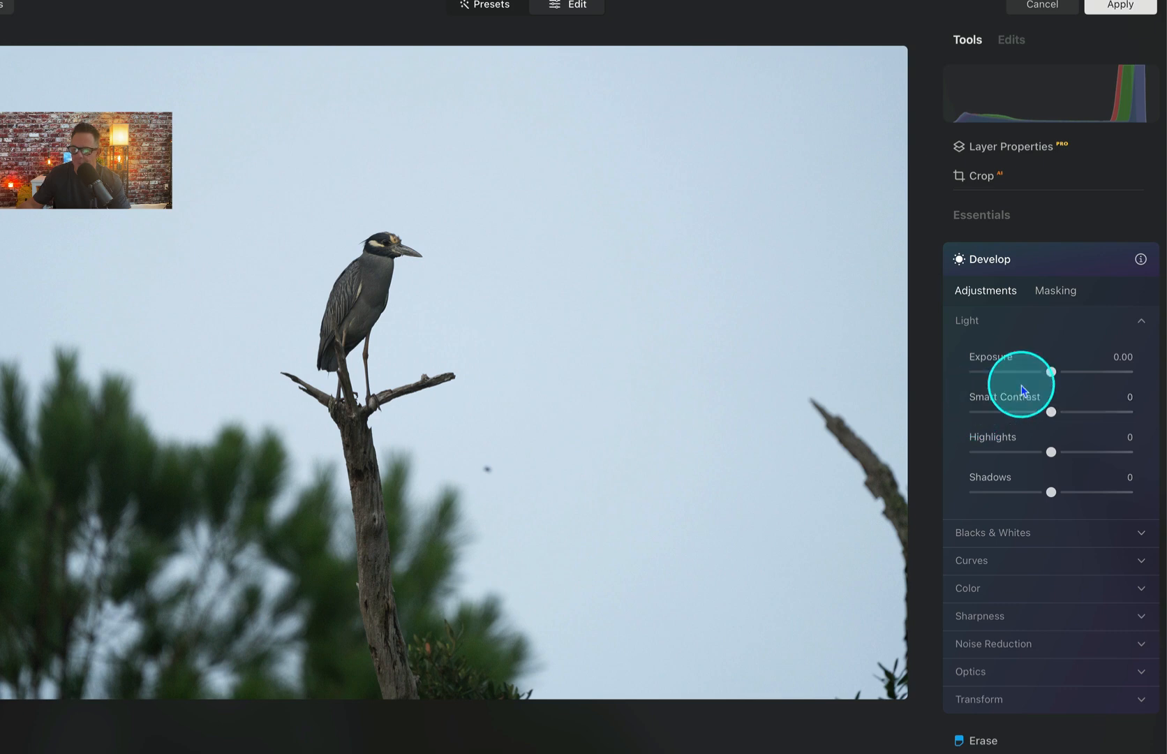
mouse_move(1051, 371)
mouse_down()
mouse_move(1037, 371)
mouse_move(1050, 371)
mouse_up()
click(1050, 411)
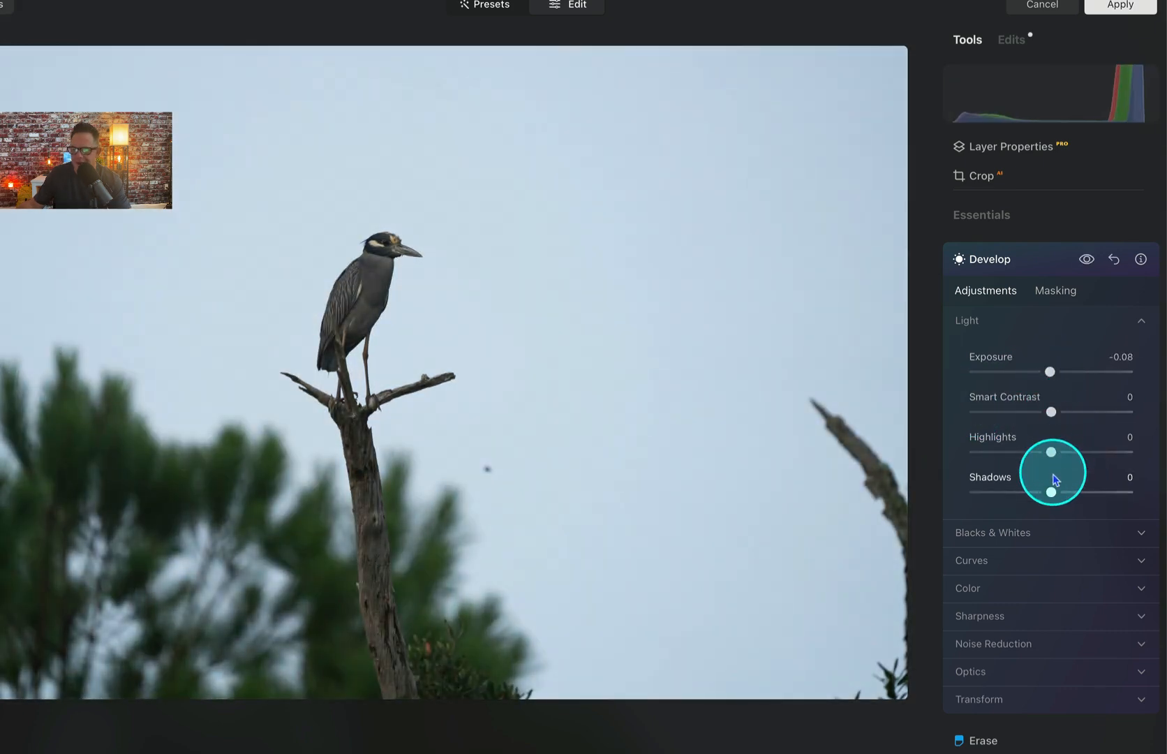
click(1022, 537)
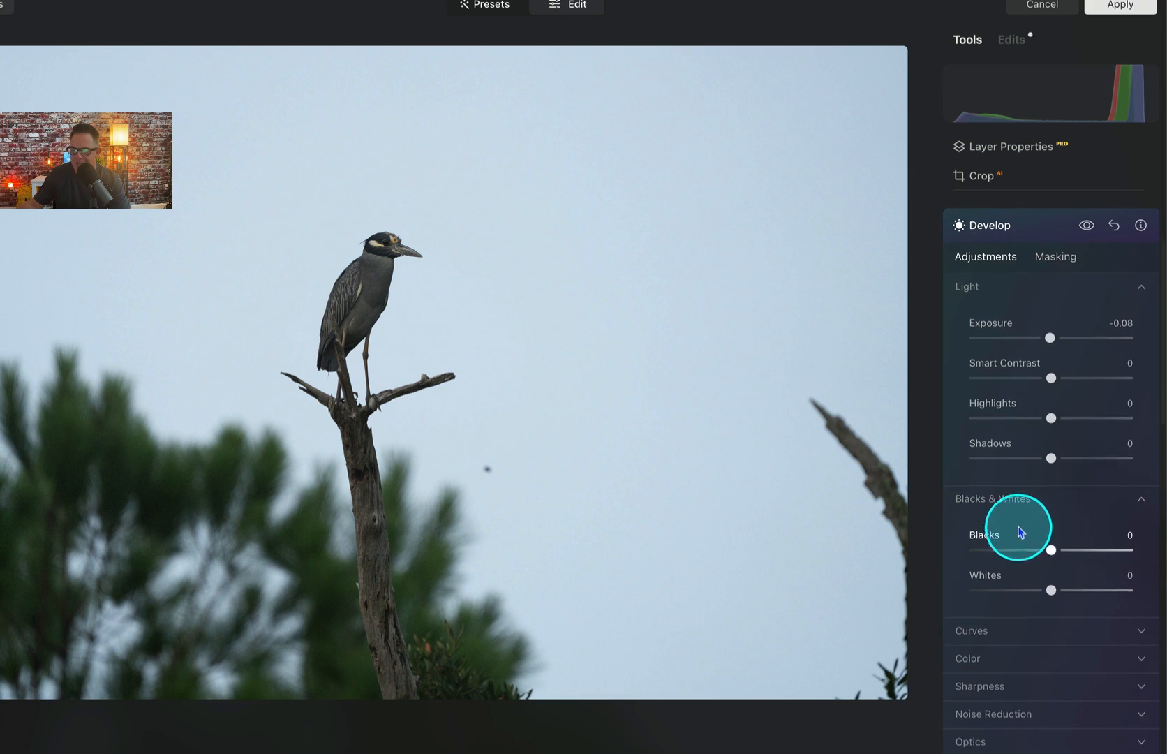
click(1016, 504)
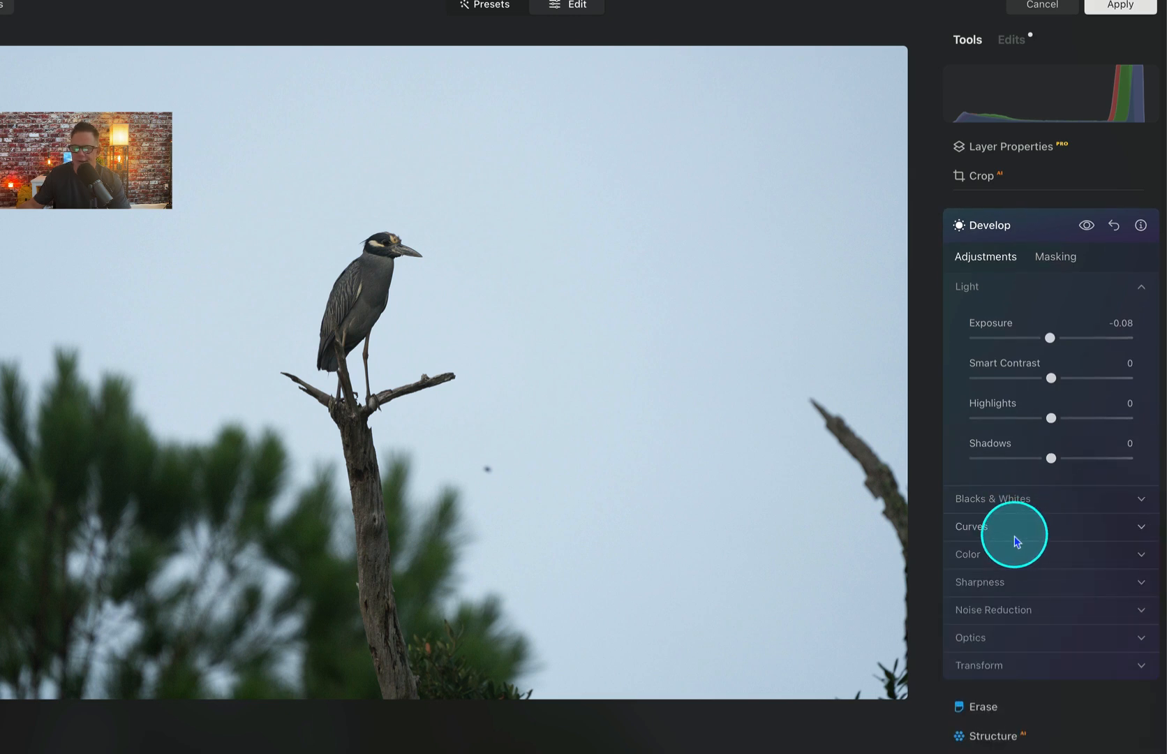
Remove the dust spots from the sky automatically with the Erase tool, and close the tool.
scroll(1007, 532, down, 2)
scroll(1007, 532, down, 3)
scroll(1007, 532, down, 5)
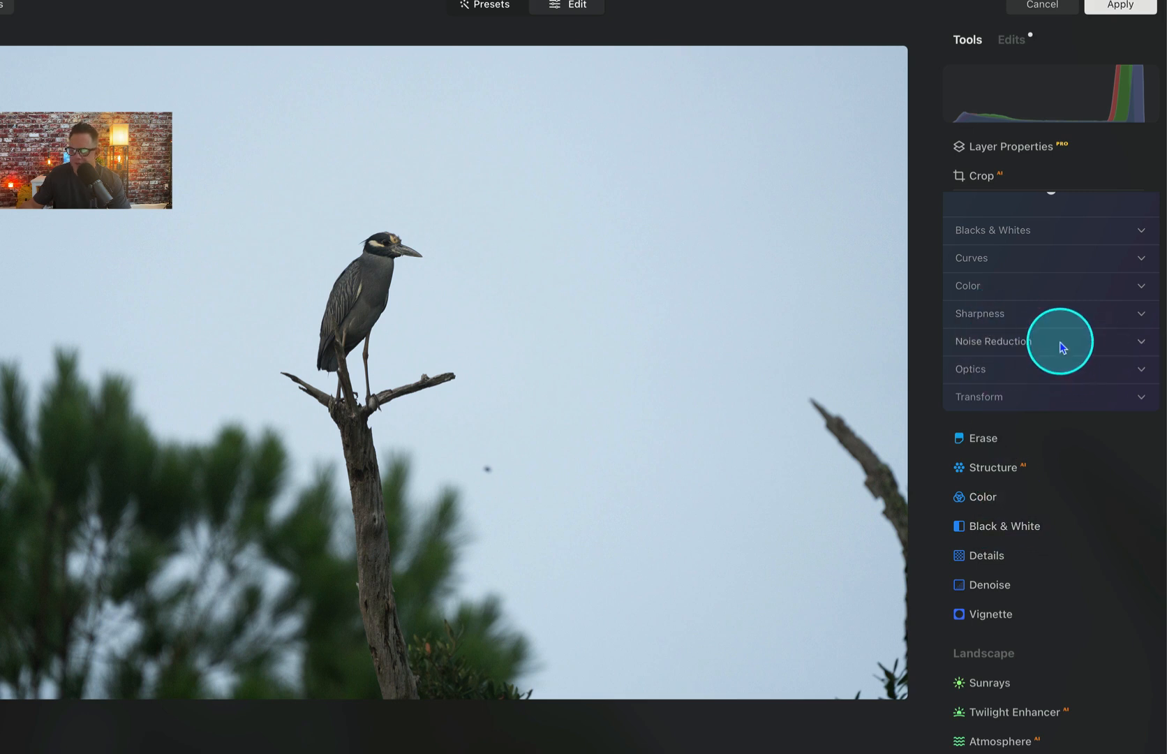
scroll(1055, 462, up, 10)
scroll(1055, 461, down, 12)
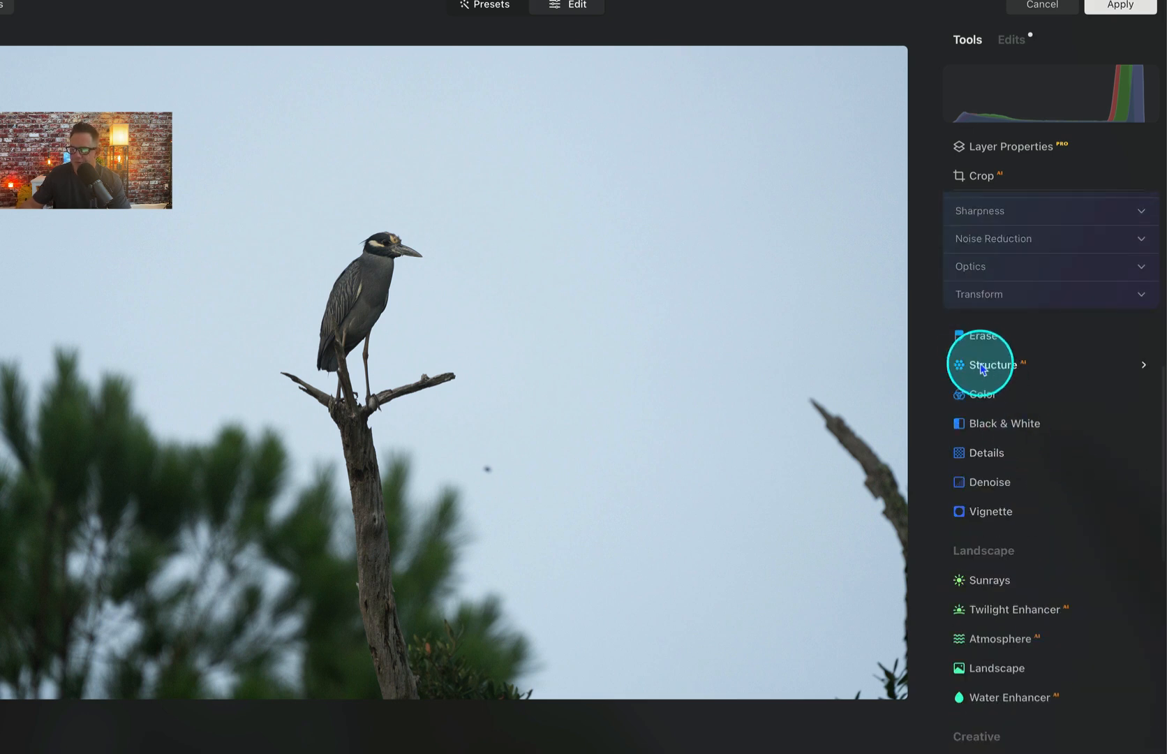
click(974, 335)
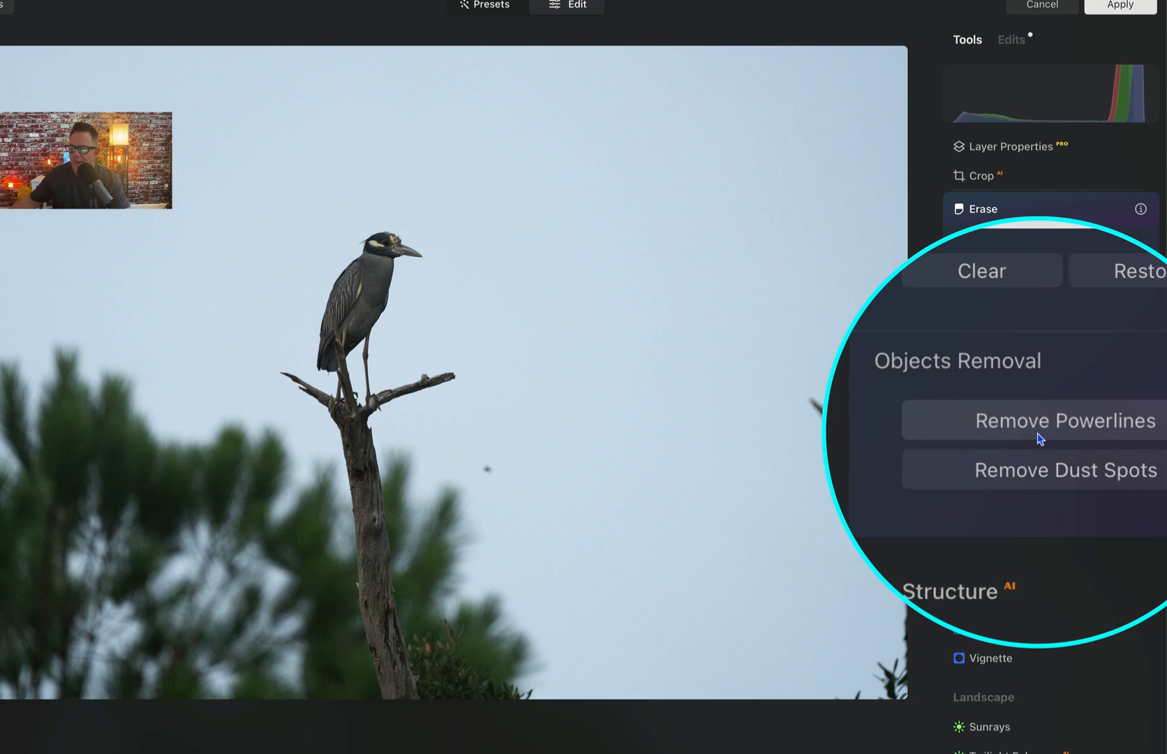
click(1061, 453)
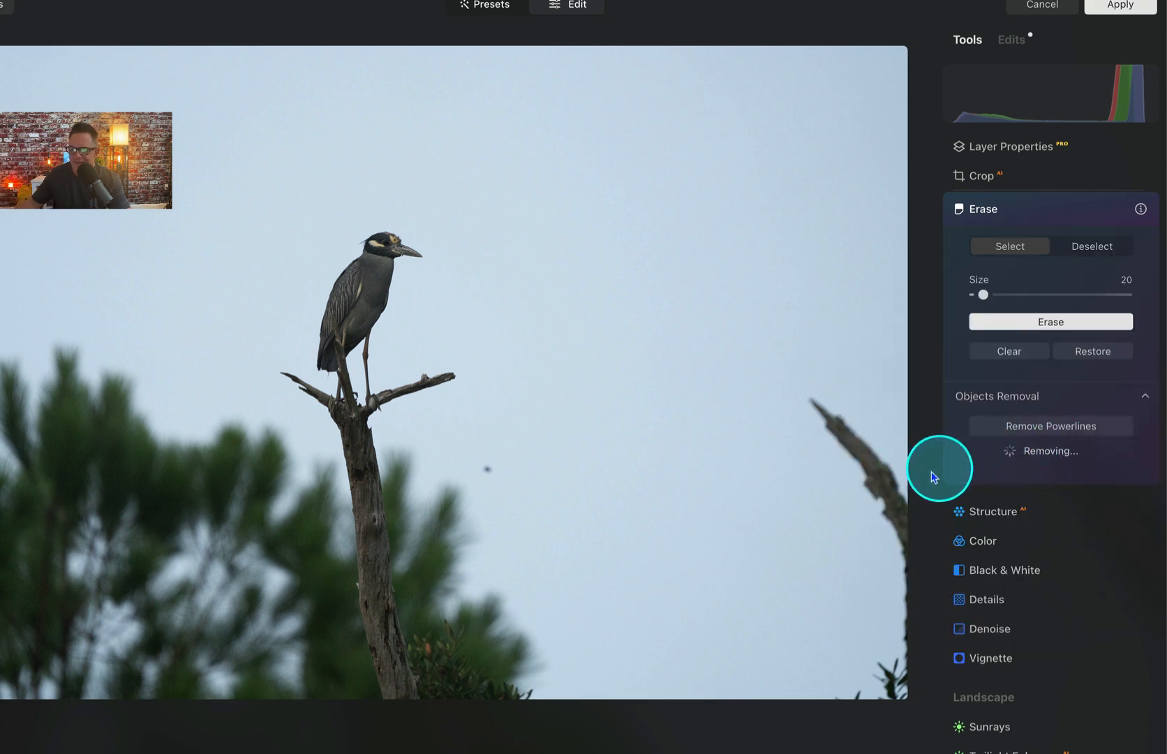
click(878, 491)
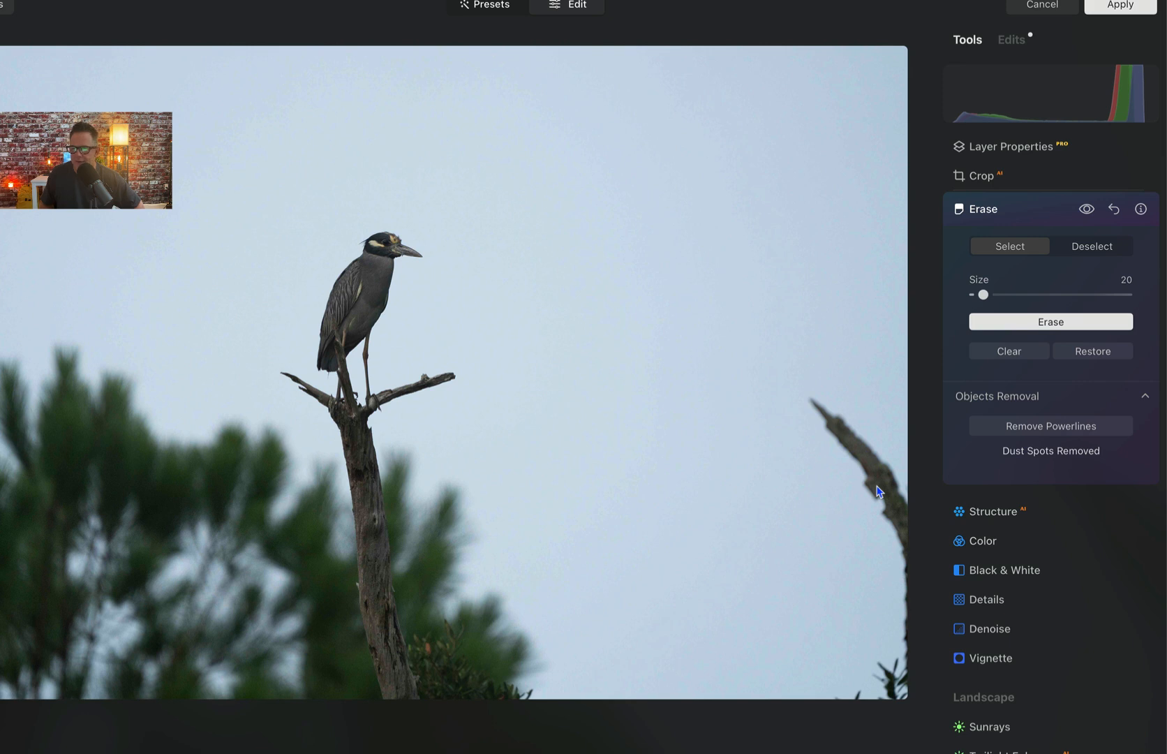
click(849, 491)
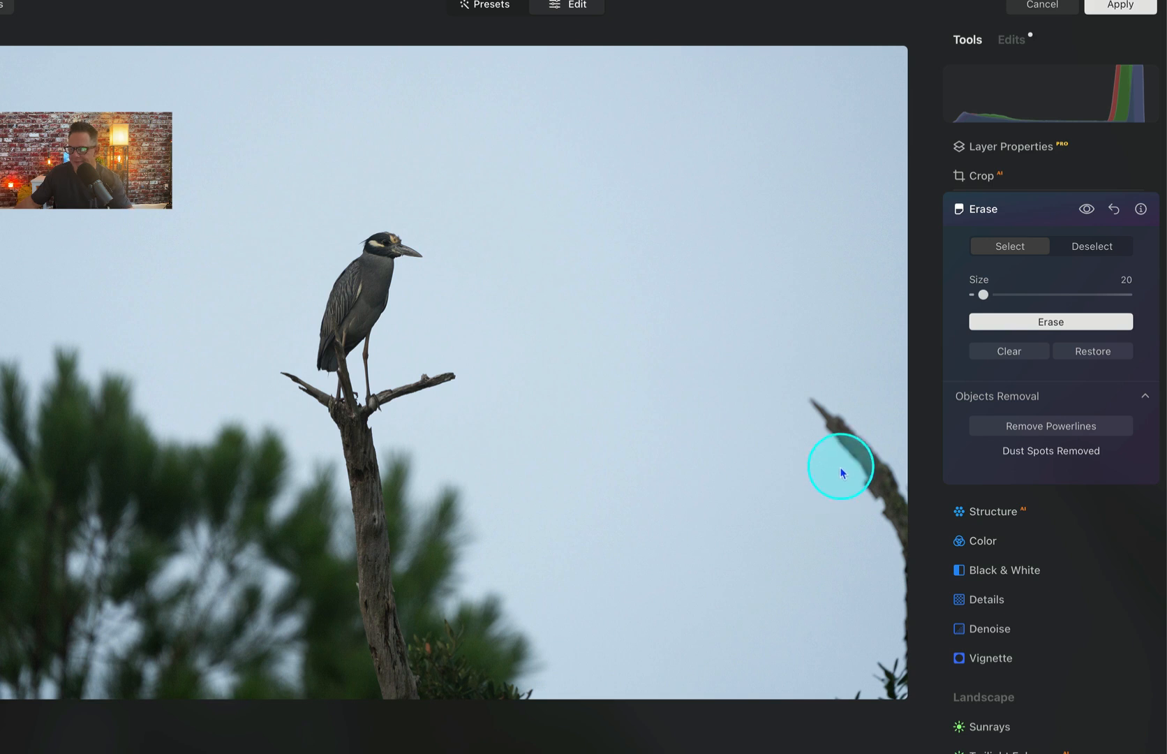
click(1021, 212)
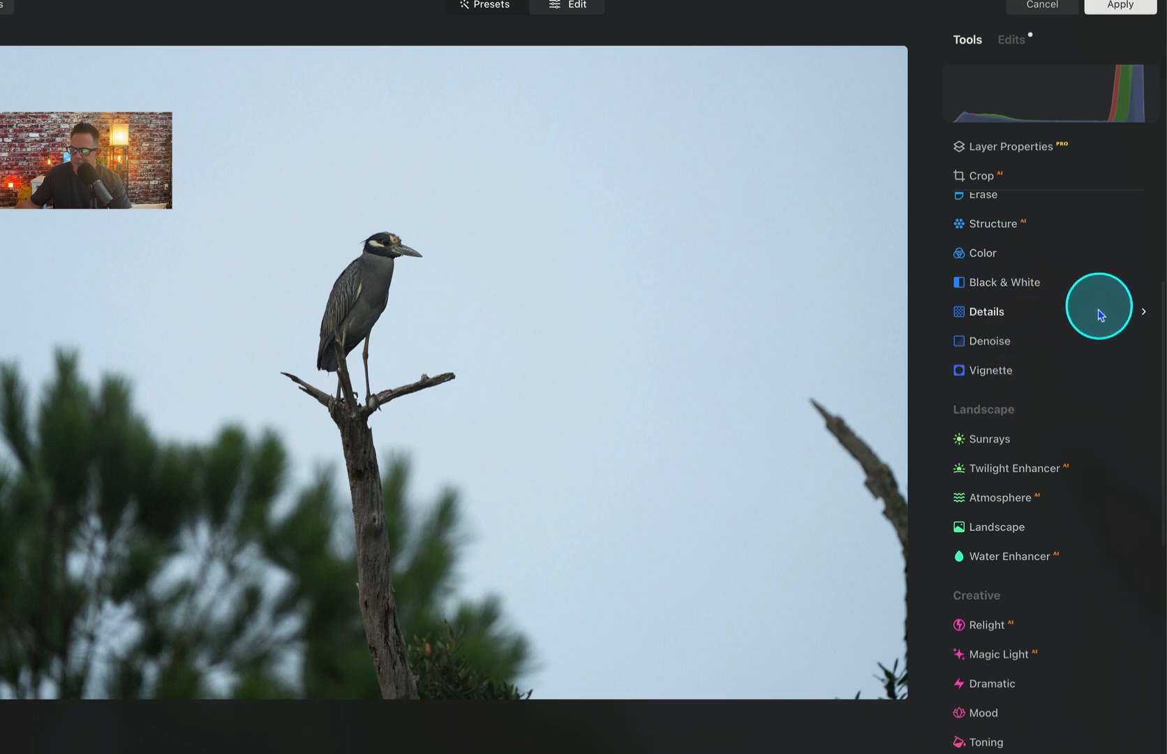
Apply the Golden preset of the Twilight Enhancer to the photo.
scroll(1092, 362, down, 2)
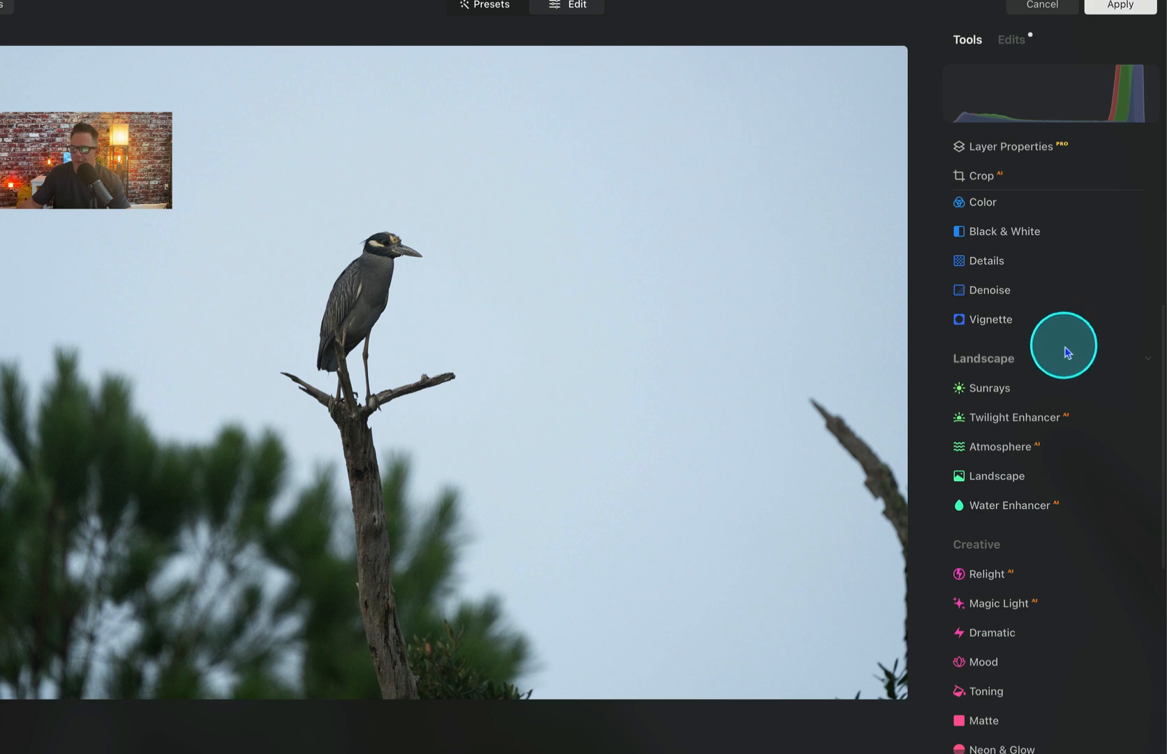
scroll(1076, 377, down, 1)
scroll(1000, 344, down, 2)
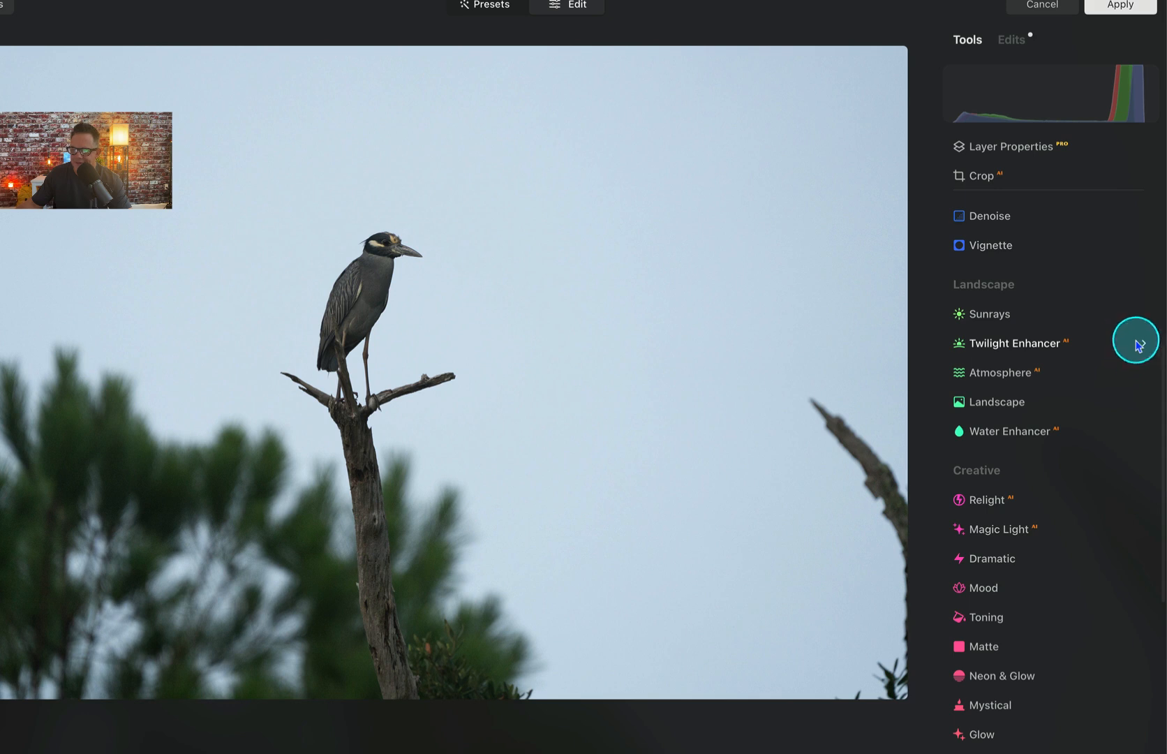
click(1029, 346)
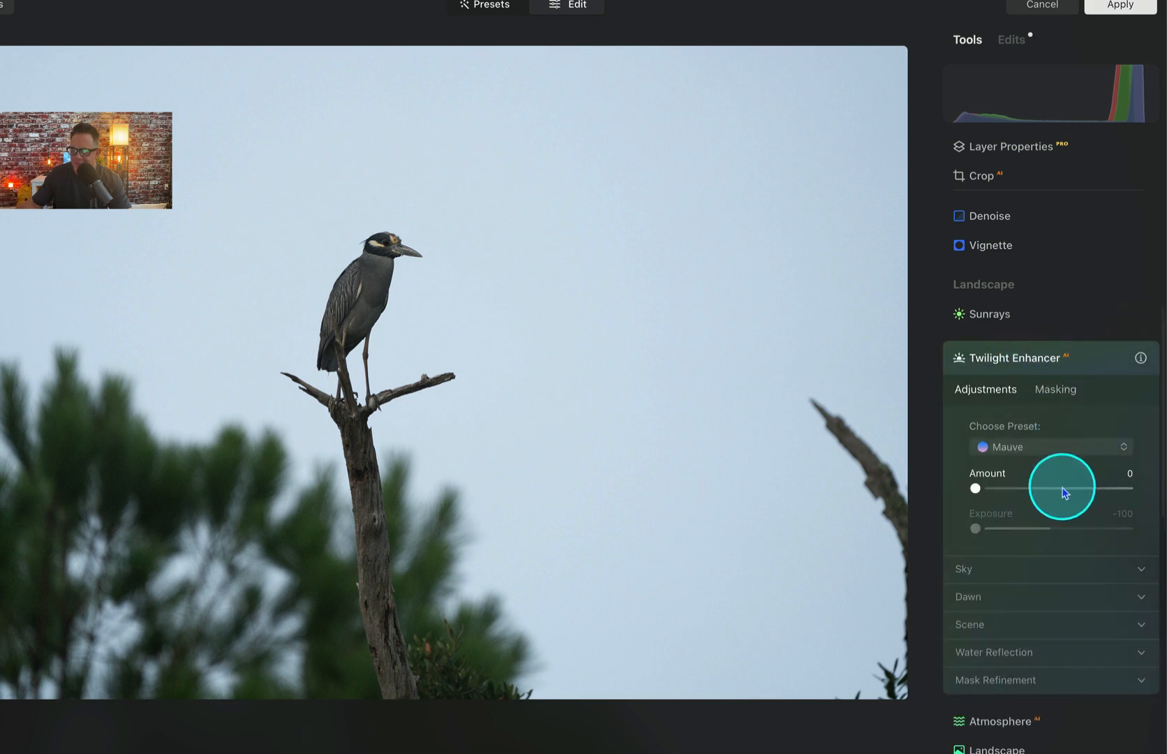
scroll(1058, 502, down, 8)
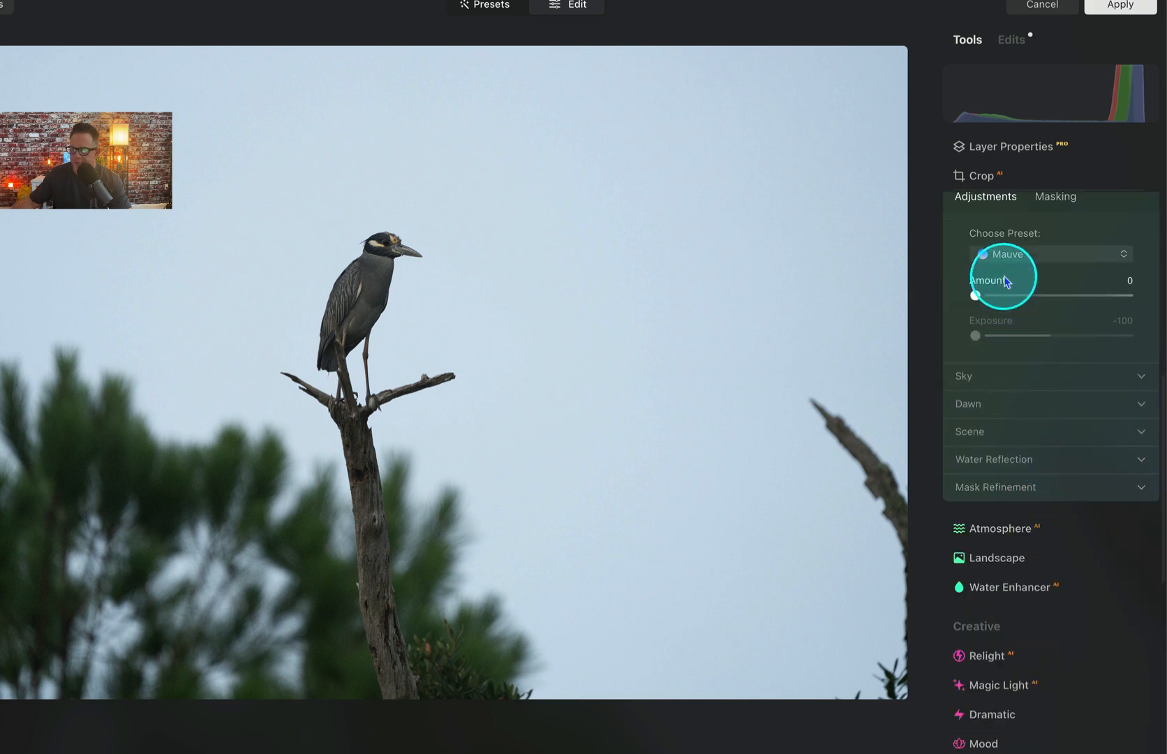
click(1006, 254)
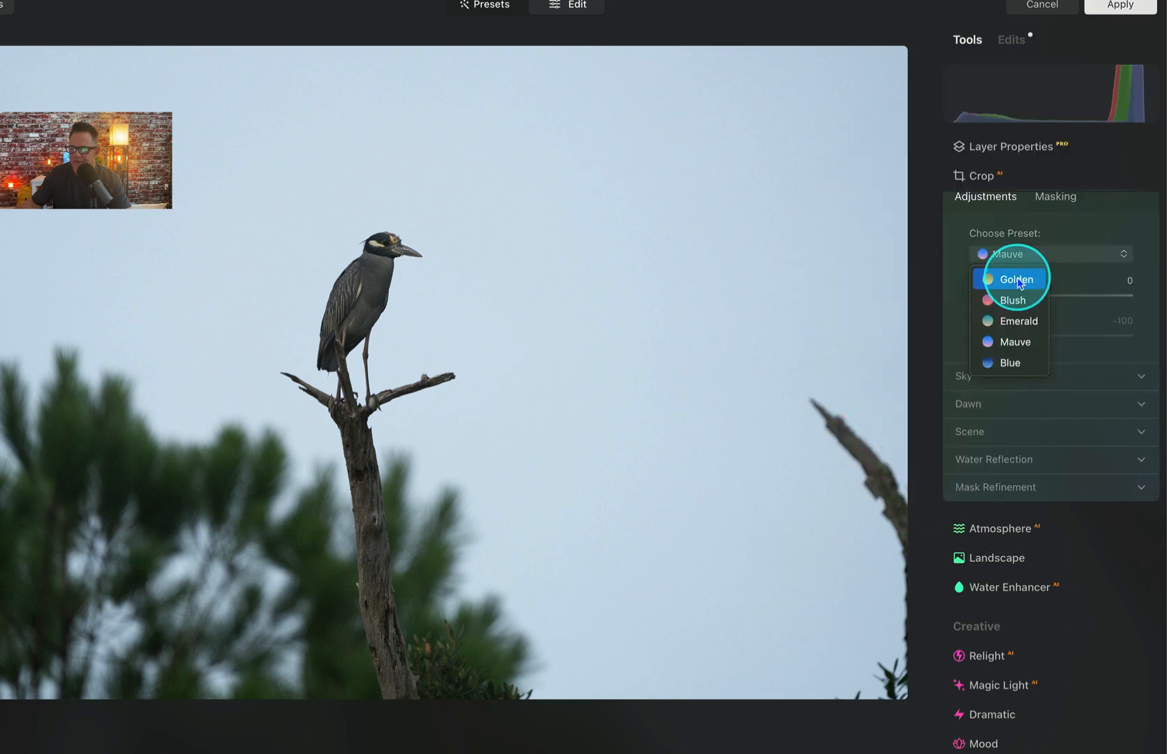
click(1017, 281)
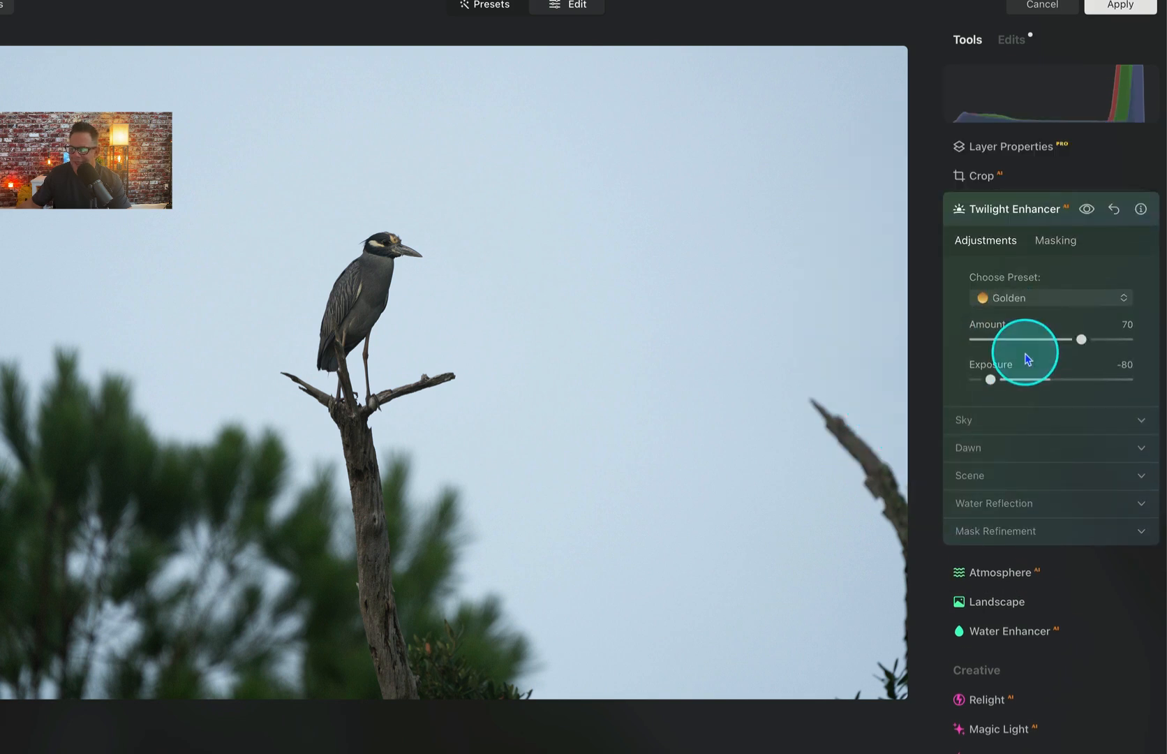
Set the Twilight Enhancer's amount to 51, its exposure to -100 and the sky temperature to 88.
drag(1081, 342, 1047, 339)
drag(991, 379, 983, 421)
click(983, 422)
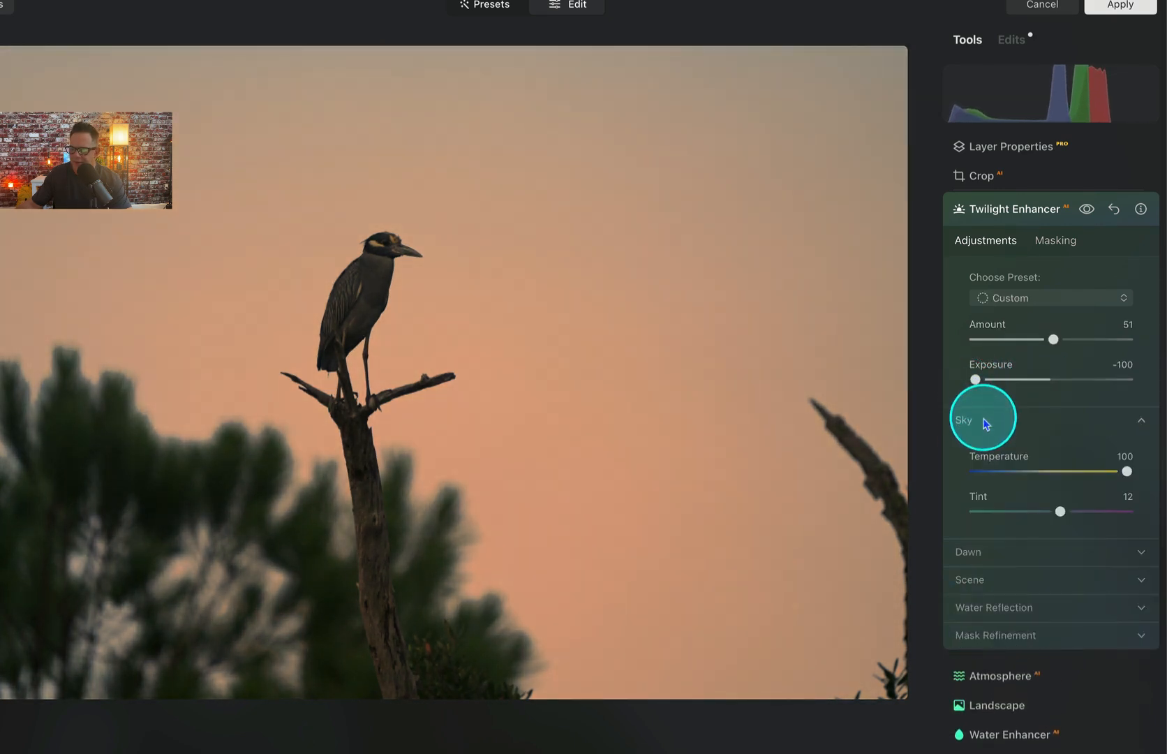
mouse_move(1126, 472)
mouse_down()
mouse_move(1095, 474)
mouse_move(1120, 469)
mouse_up()
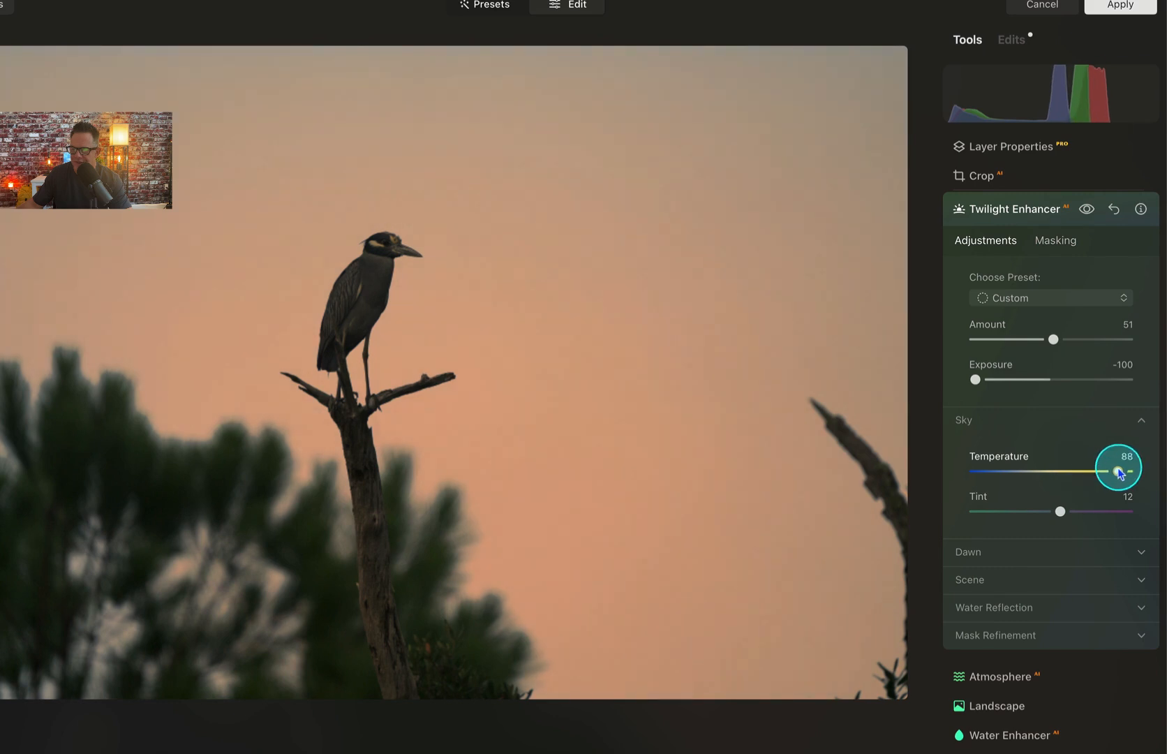
Reset the Twilight Enhancer's adjustments and close the tool.
click(1131, 421)
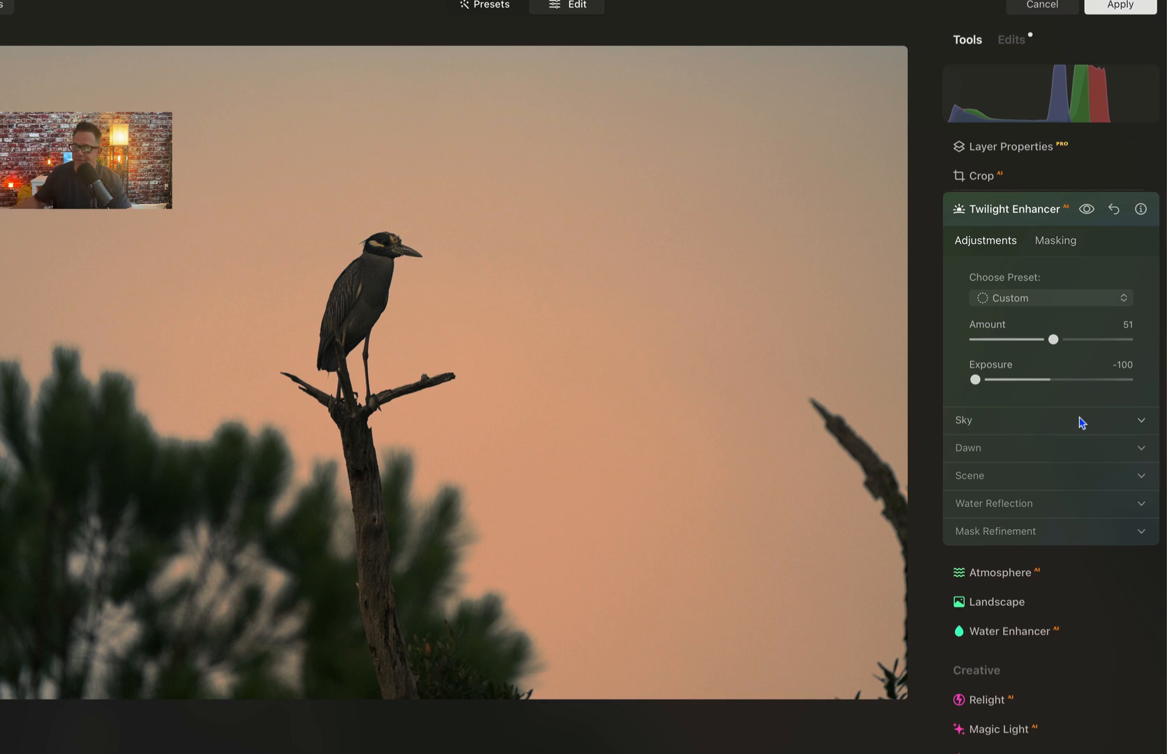
click(1117, 210)
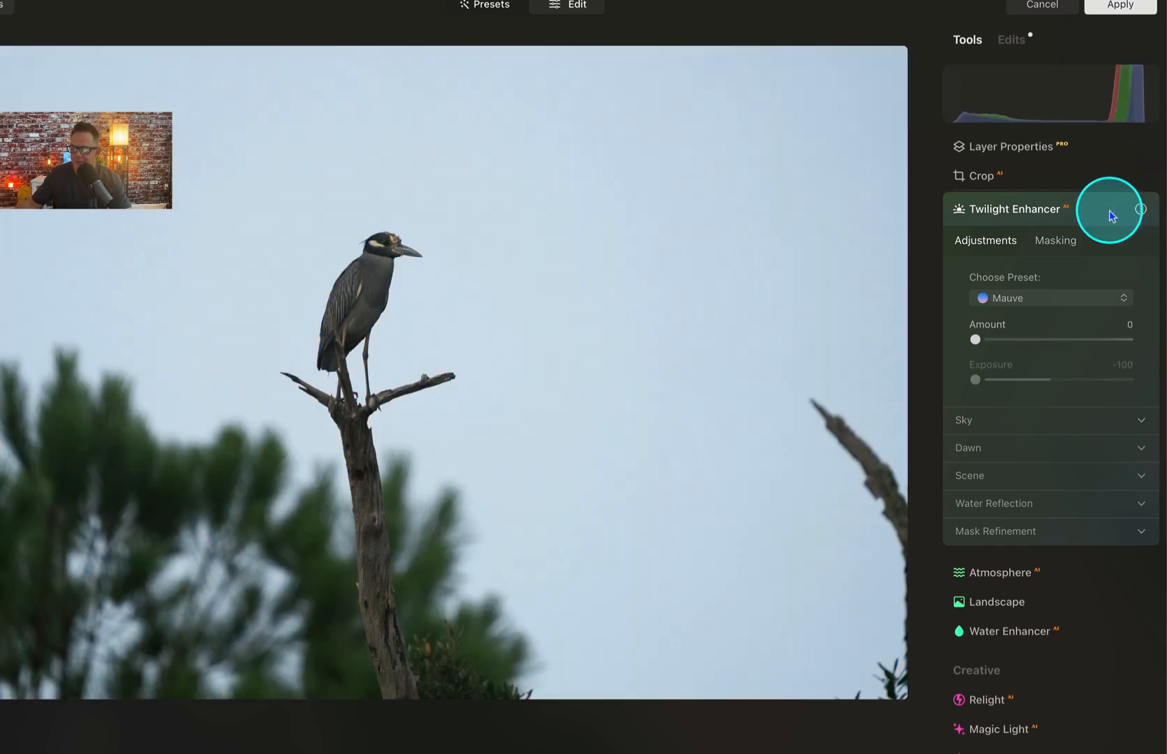
click(1100, 215)
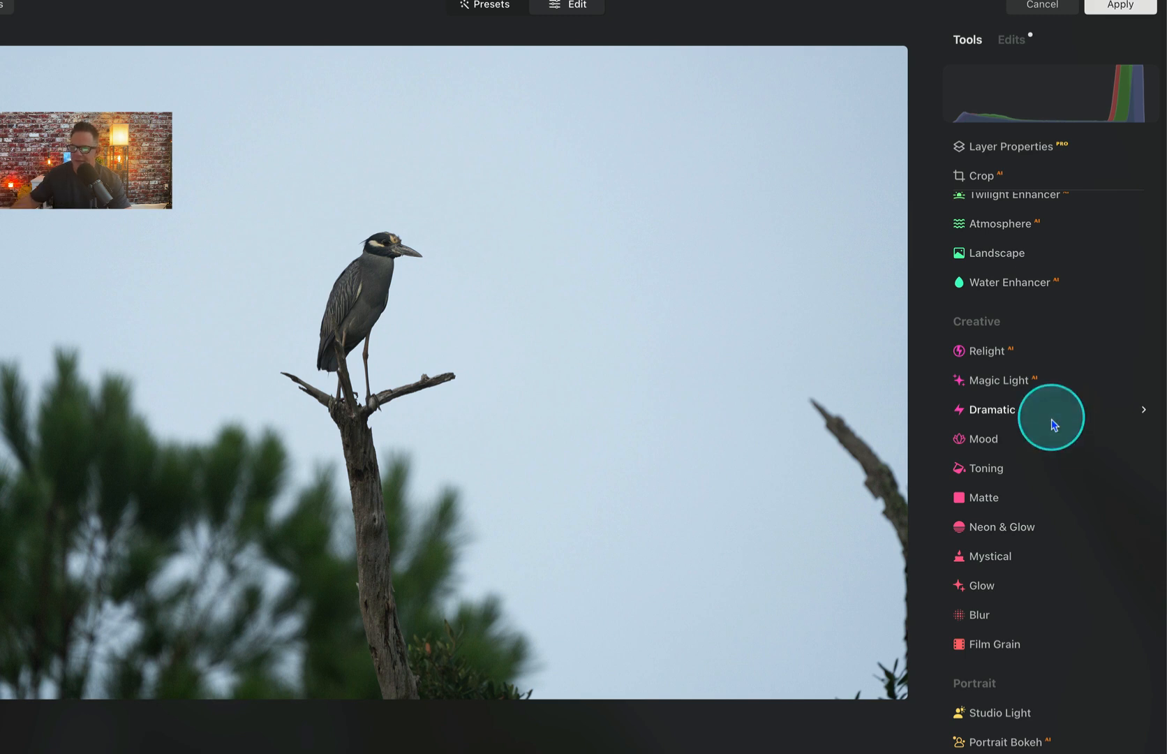
Try the custom LUT CP - Dark - 08 on the photo with the Mood tool, then reset and close the tool.
scroll(1048, 461, down, 1)
scroll(1048, 465, down, 3)
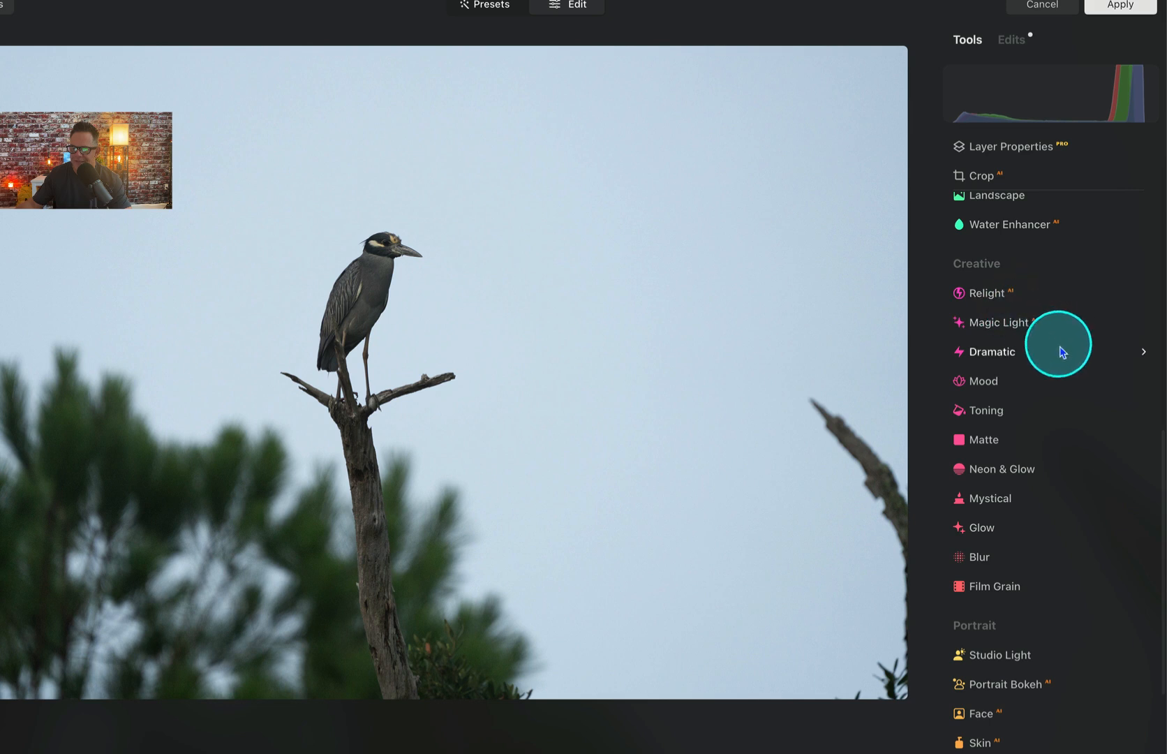
click(990, 383)
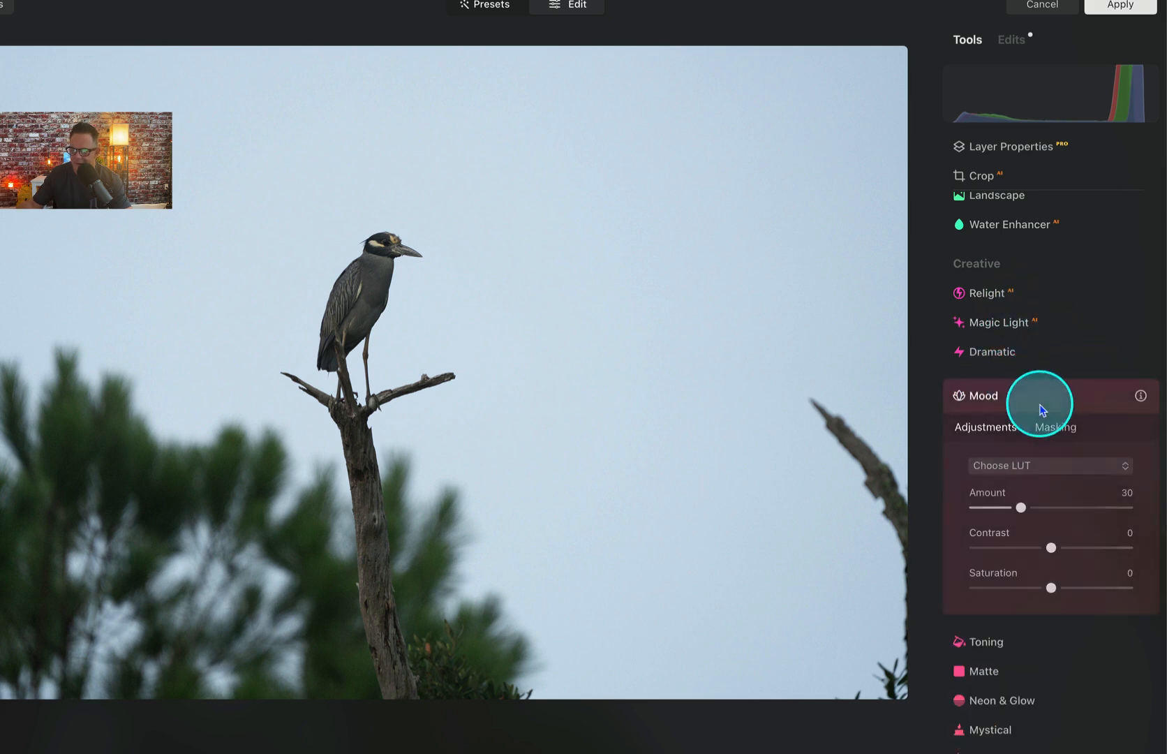
click(1037, 463)
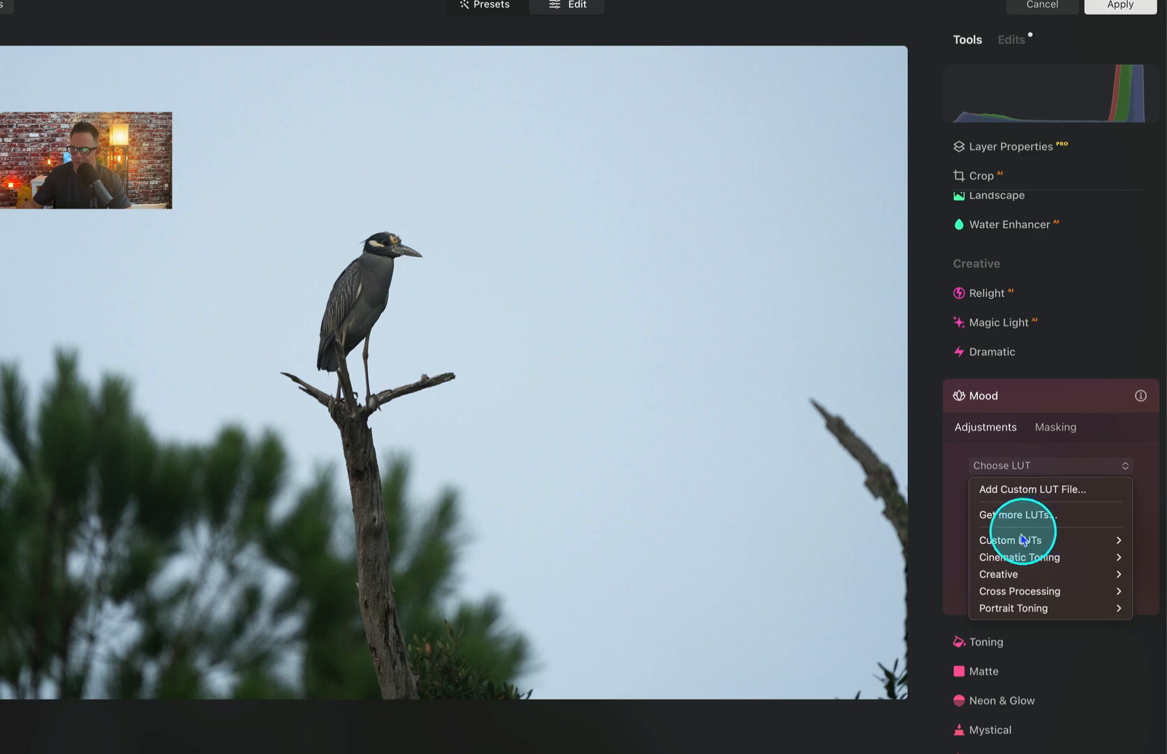
mouse_move(1014, 544)
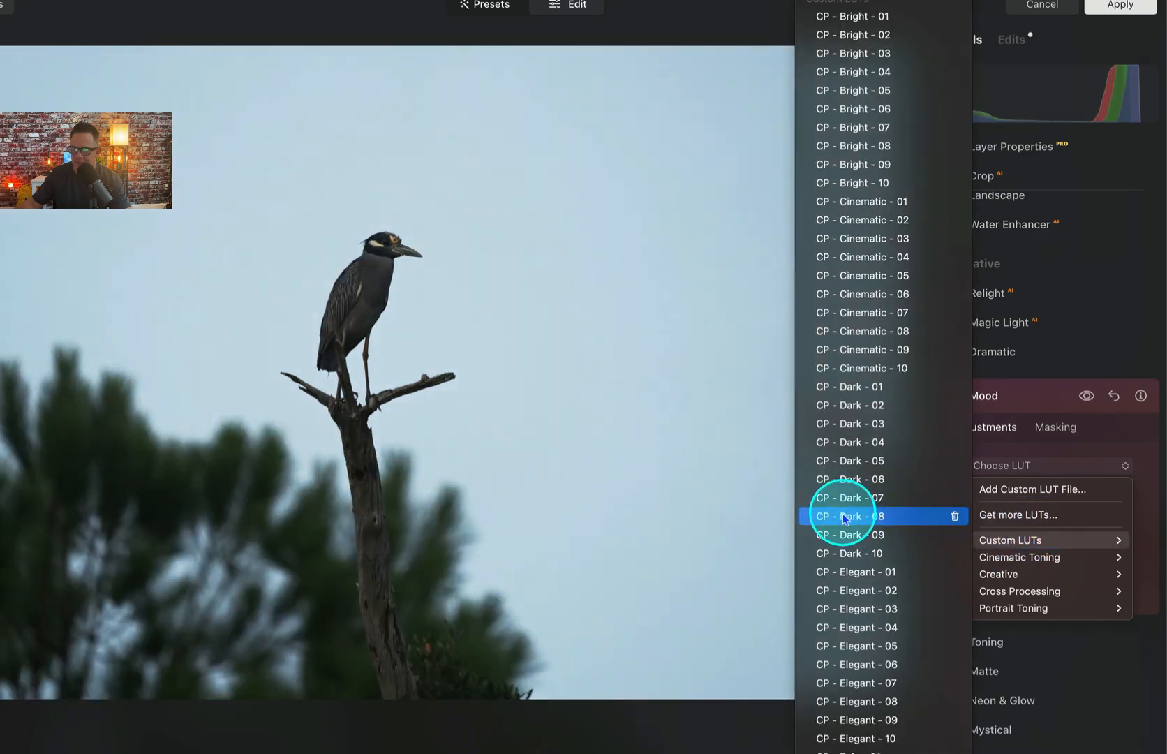
click(821, 516)
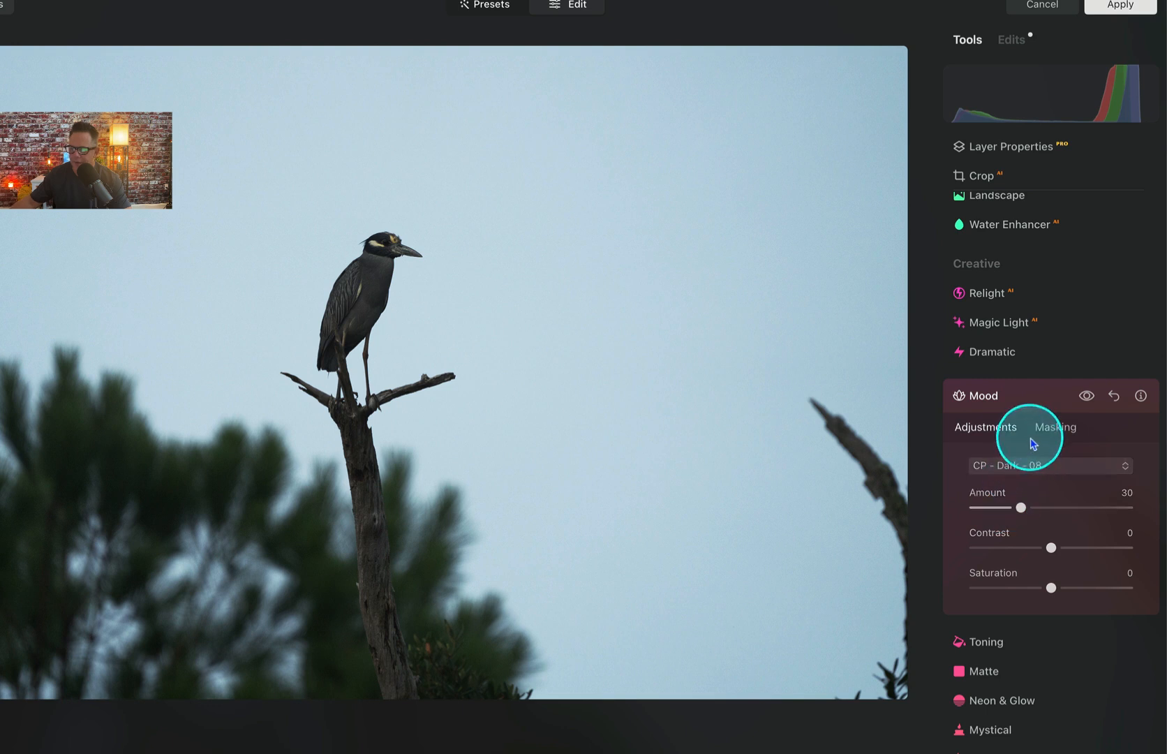
click(1114, 397)
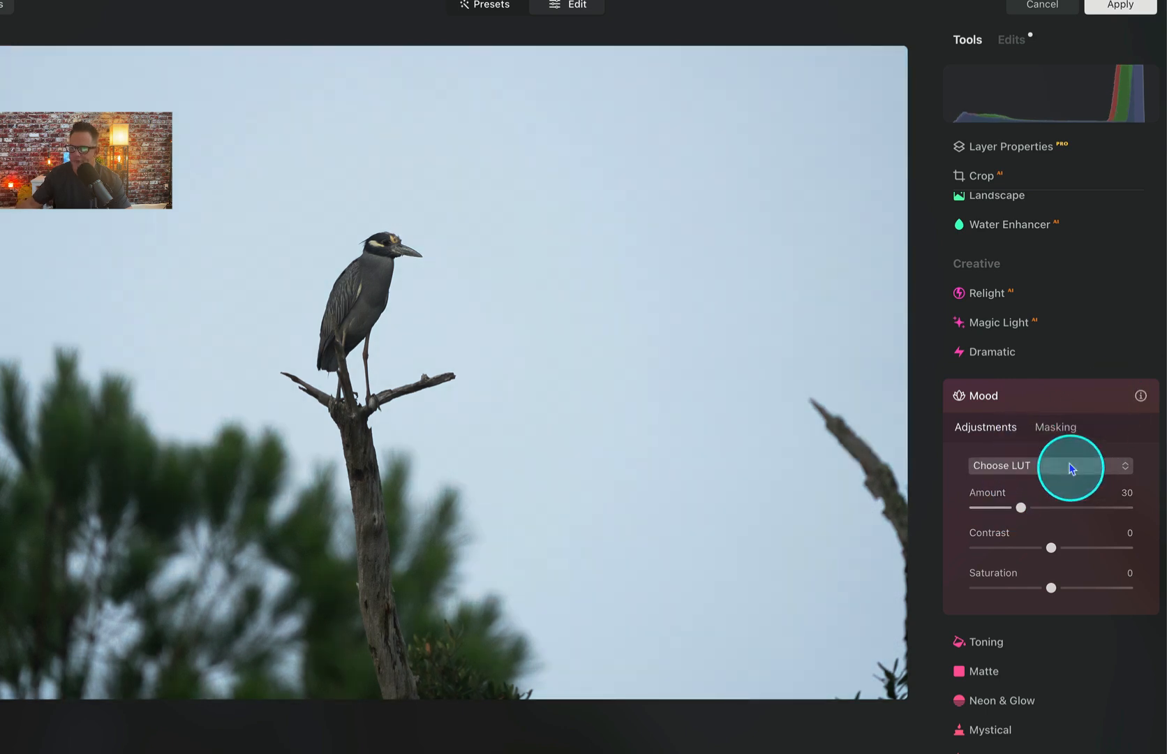
click(1067, 399)
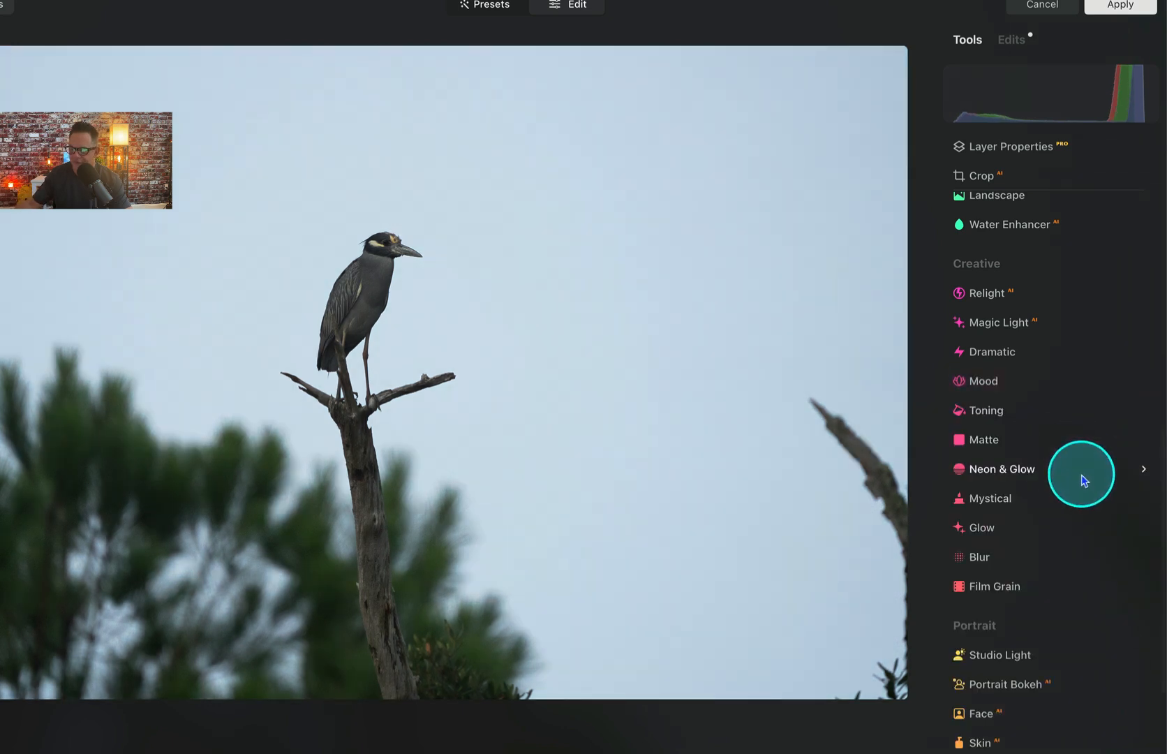
click(1050, 566)
scroll(1051, 566, down, 2)
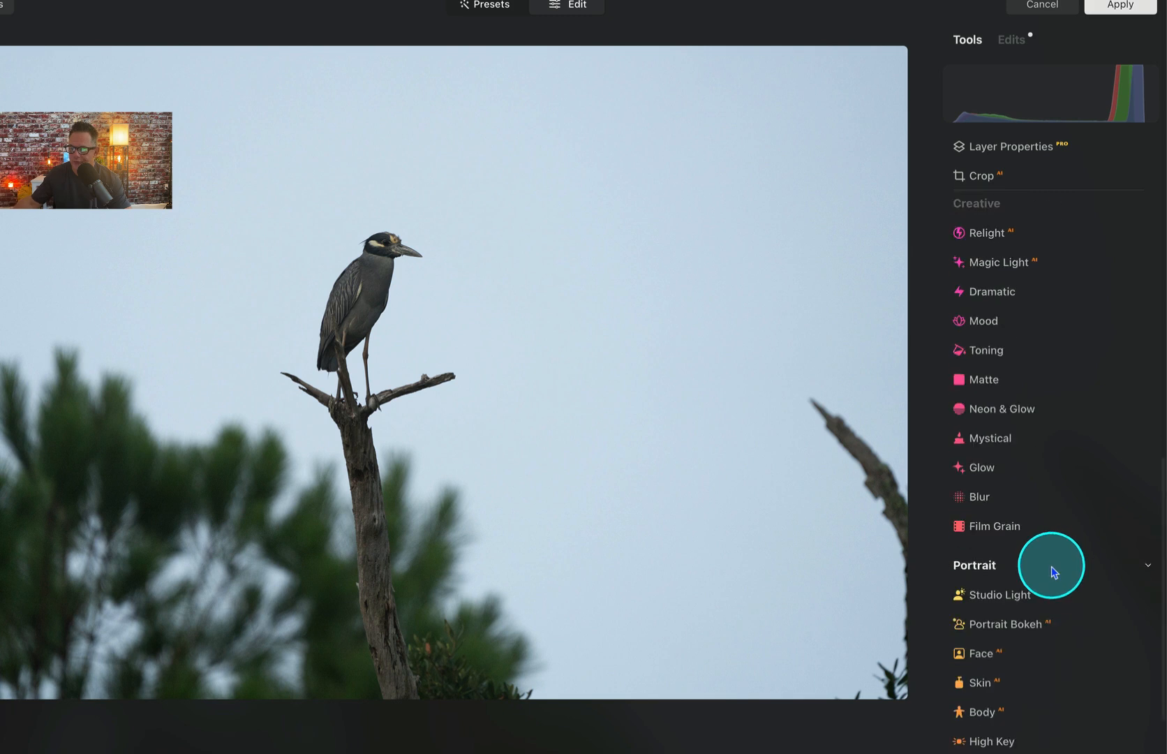
scroll(1054, 571, down, 4)
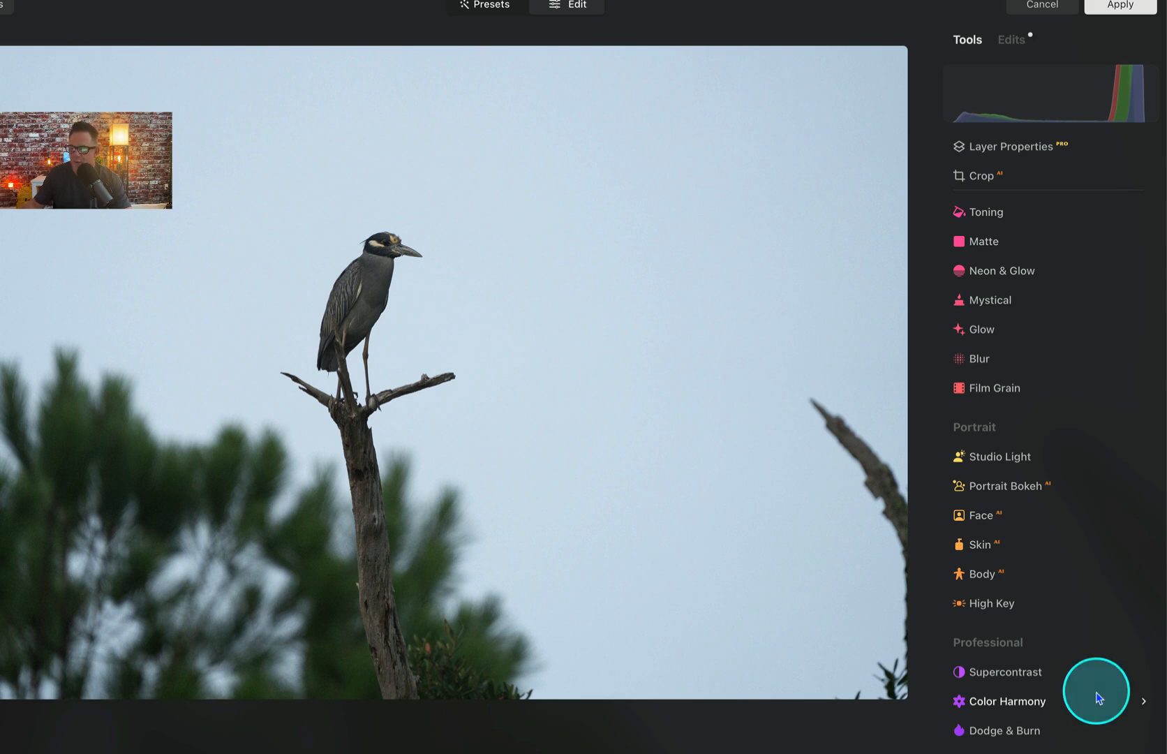
Open the Sky tool from the favorites and display its full collection of replacement skies.
scroll(1060, 691, up, 5)
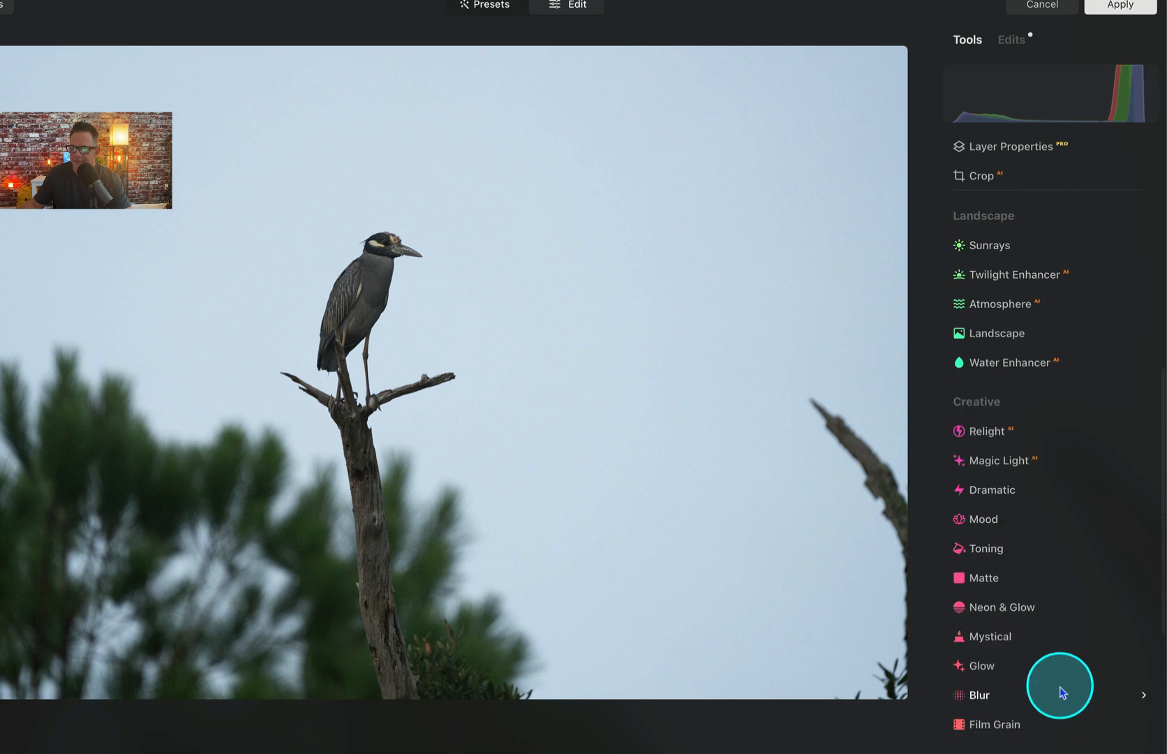
scroll(1052, 695, up, 6)
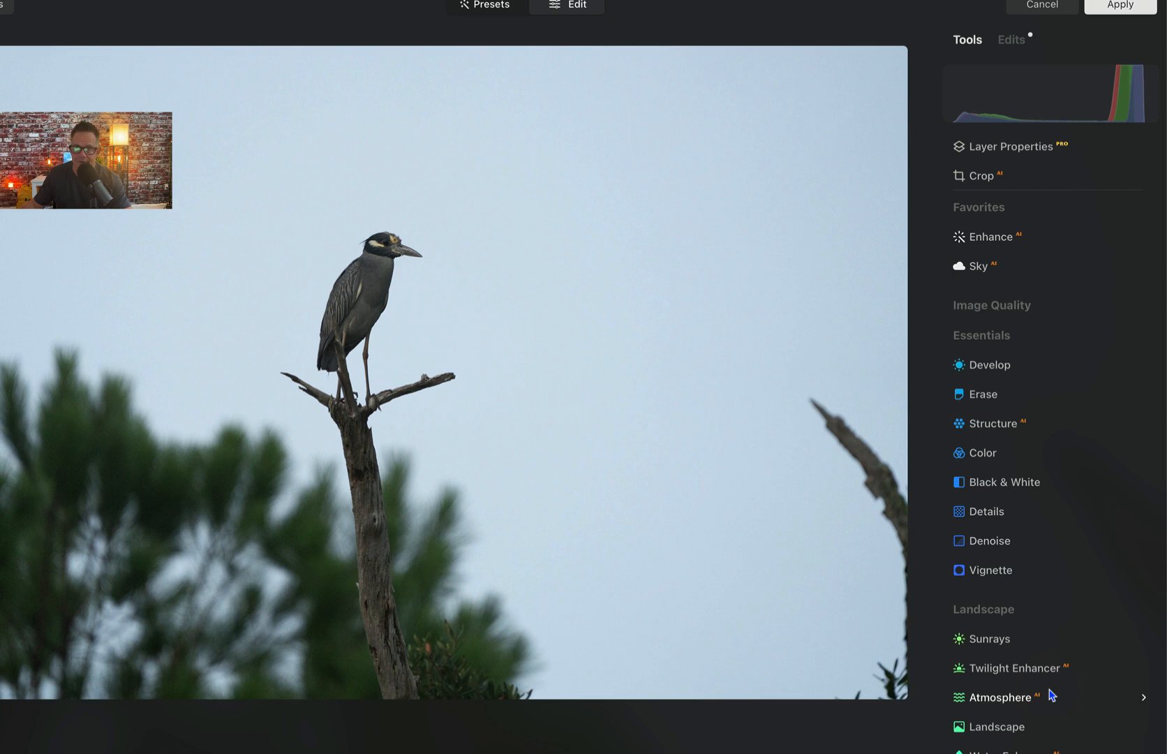
click(978, 618)
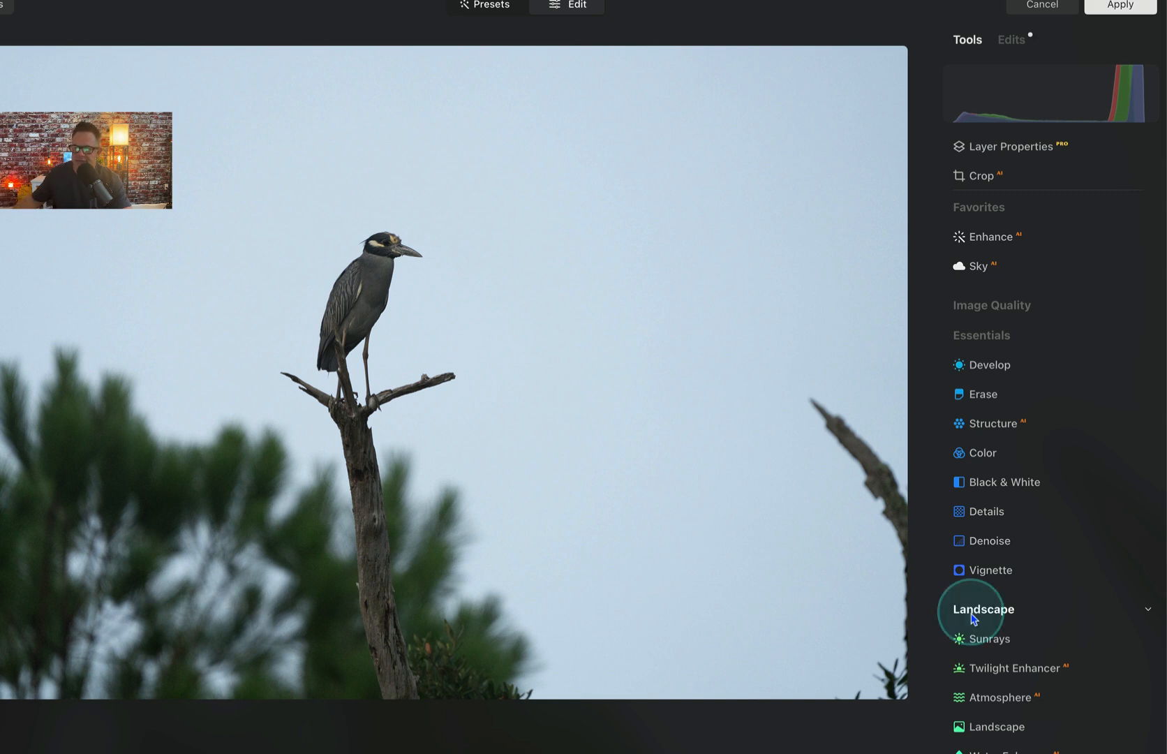
click(977, 268)
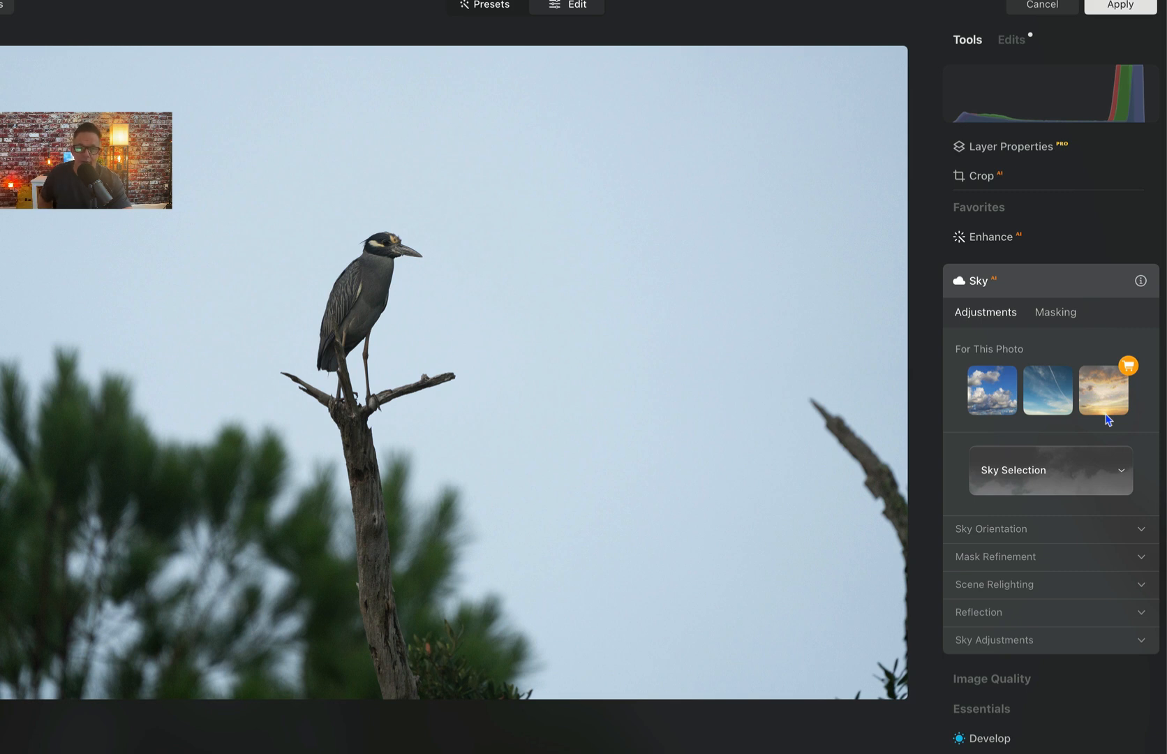
click(1027, 357)
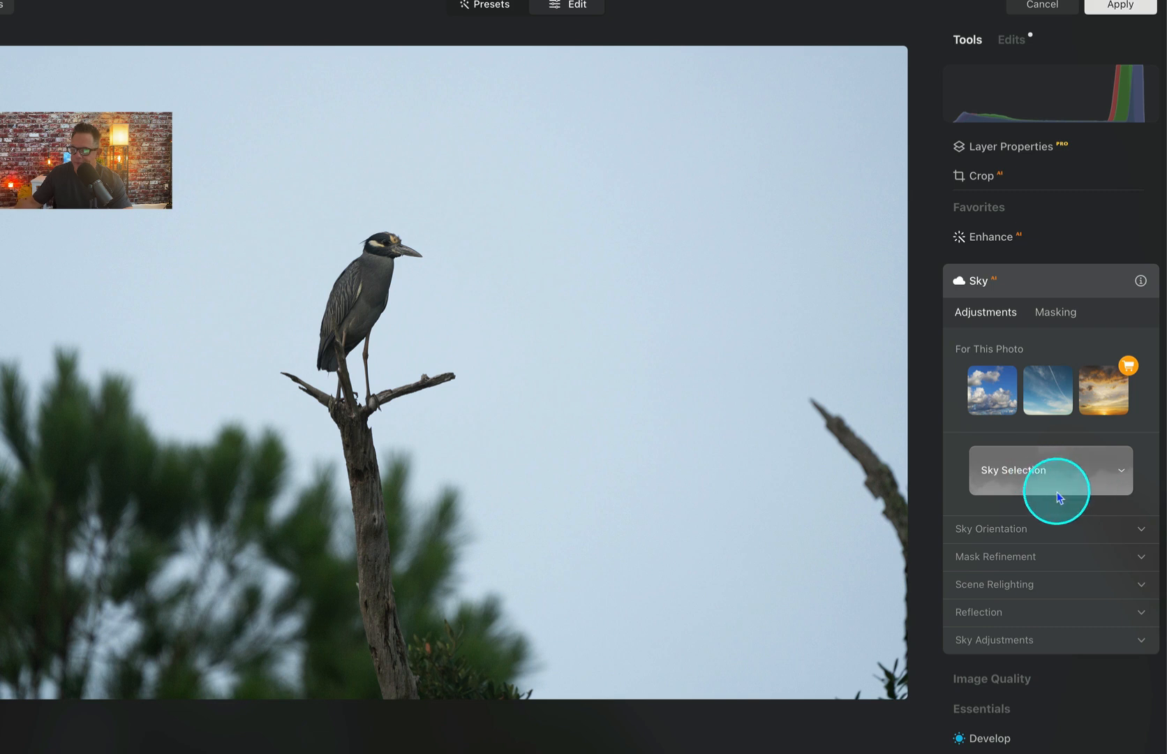
scroll(1051, 488, down, 2)
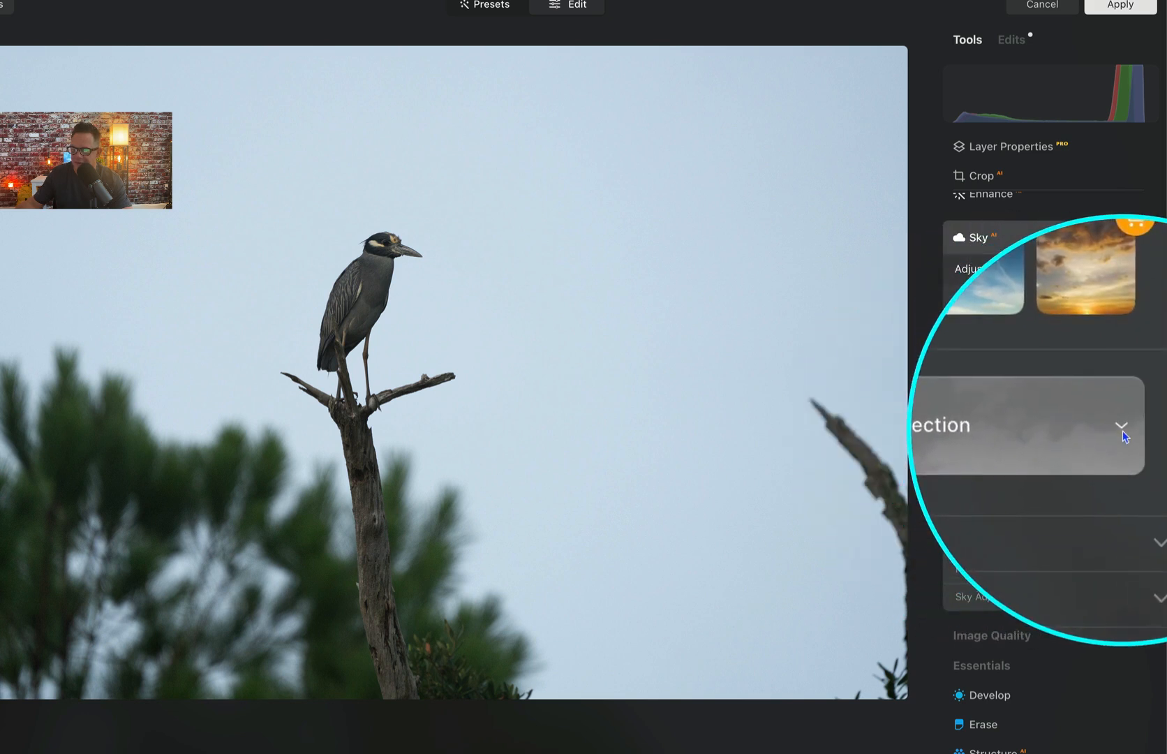
click(1093, 434)
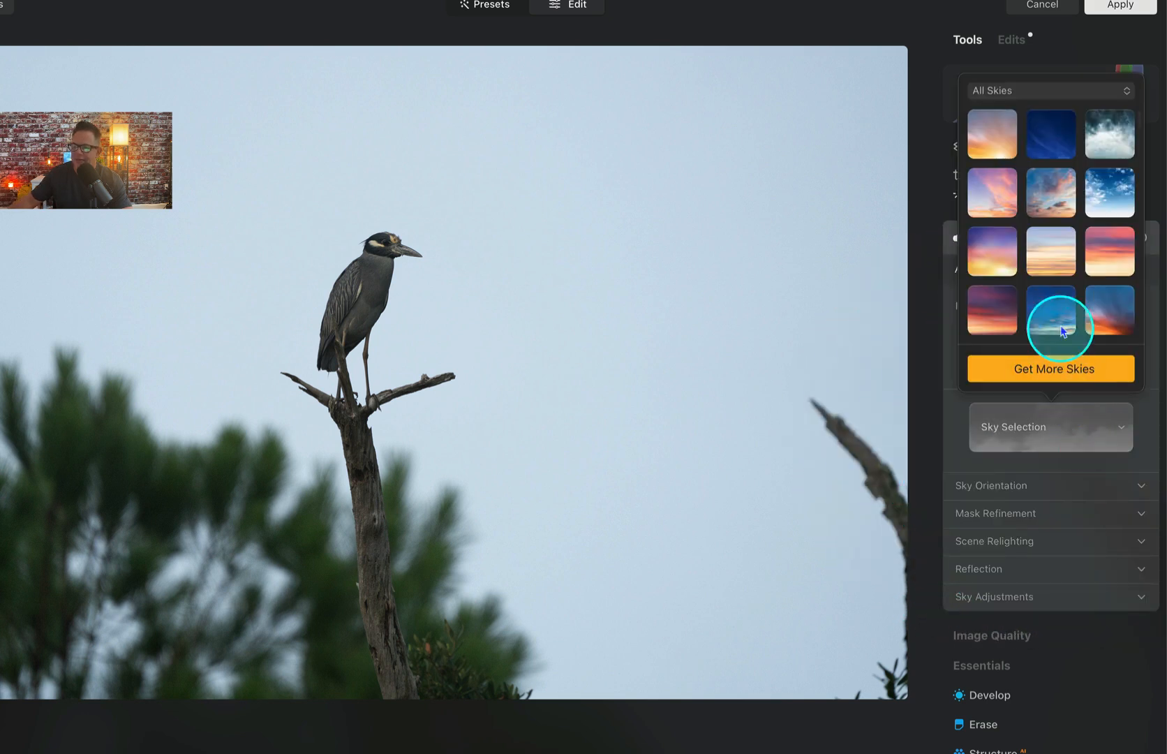
Browse the available skies and replace the photo's plain sky with 04 - Pink - 3-Edit.
scroll(1062, 276, down, 10)
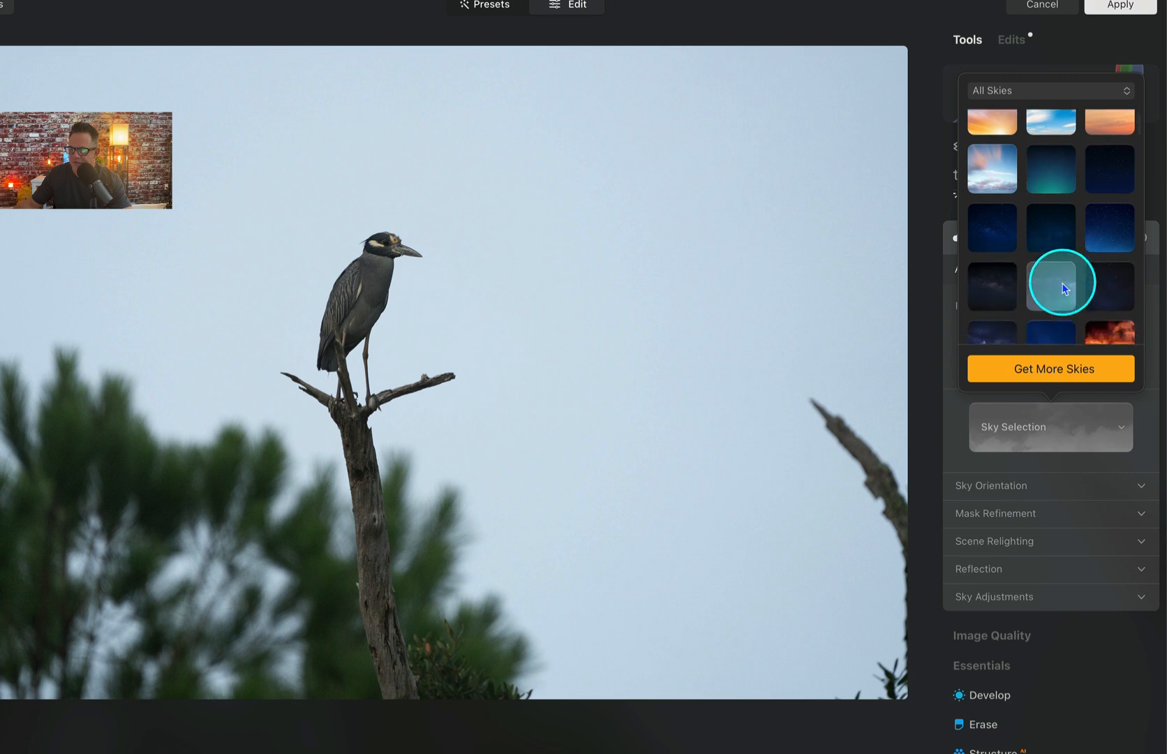
scroll(1062, 289, up, 10)
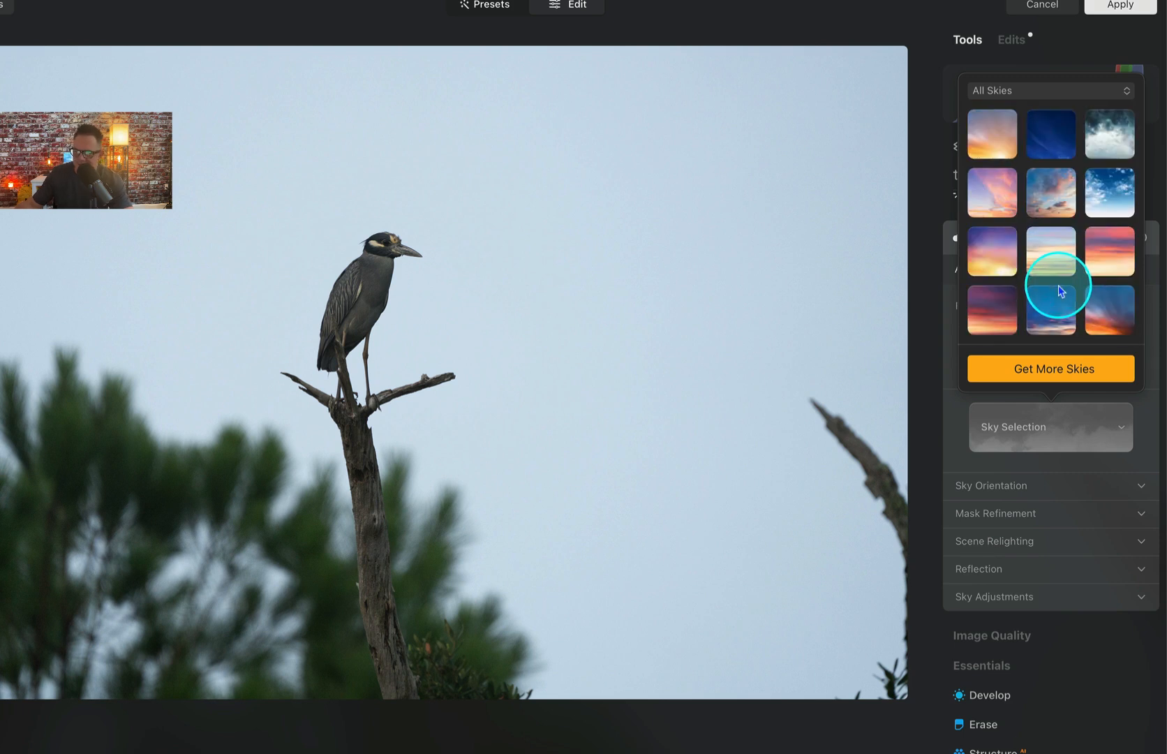
scroll(1058, 284, down, 2)
scroll(1057, 285, down, 10)
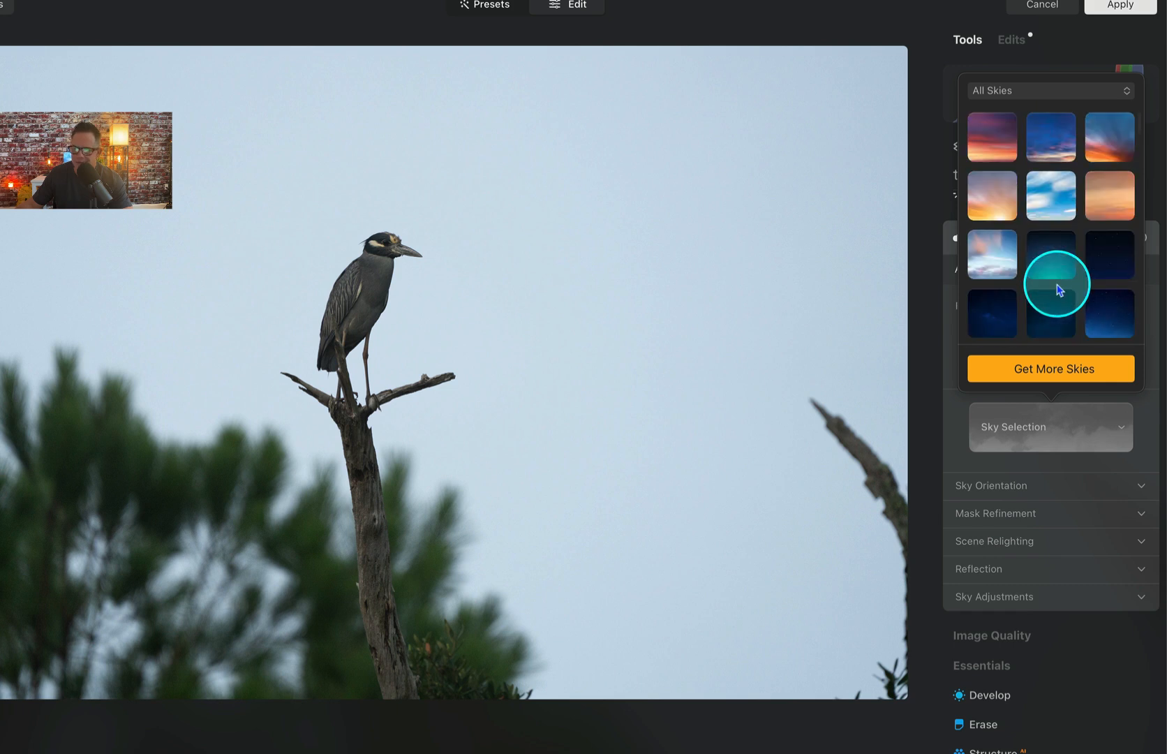
scroll(1057, 292, down, 3)
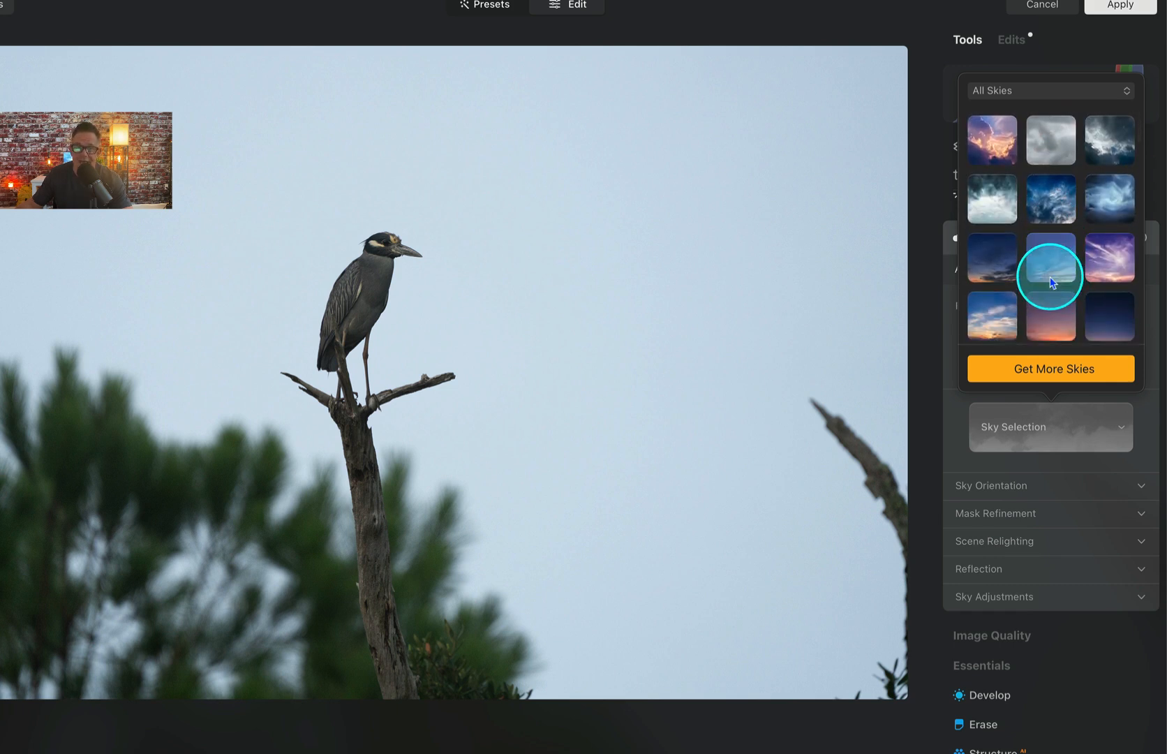
click(1053, 282)
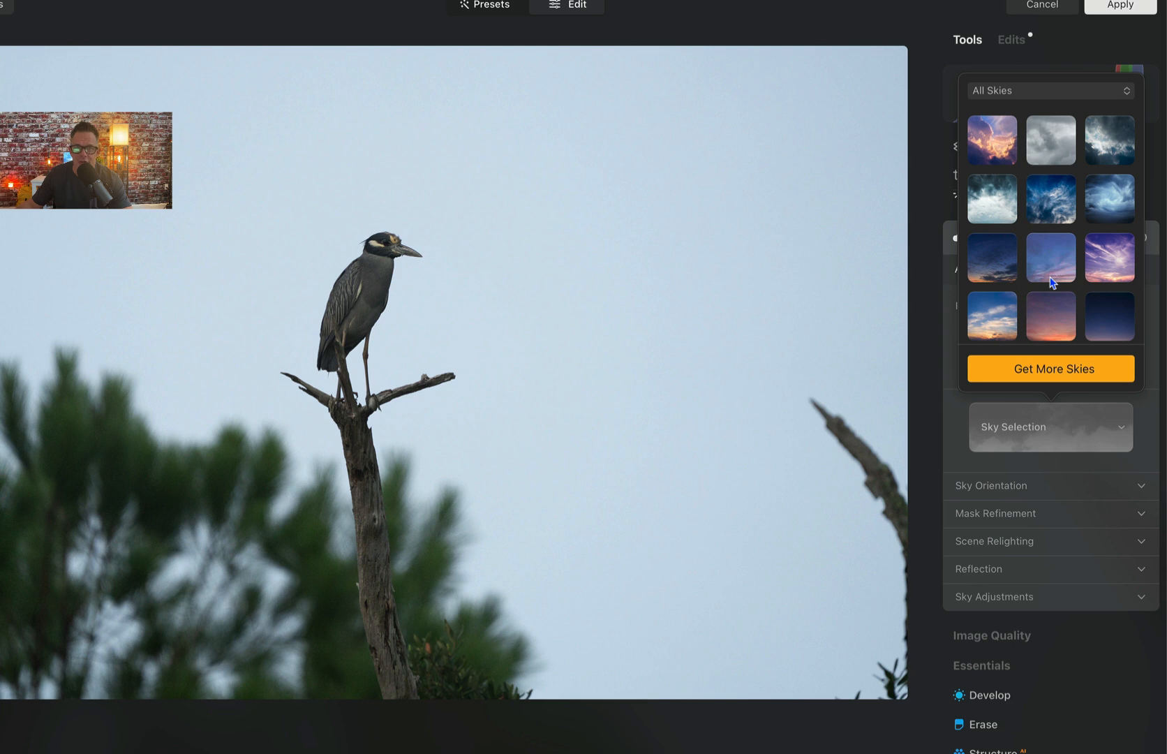
click(1053, 281)
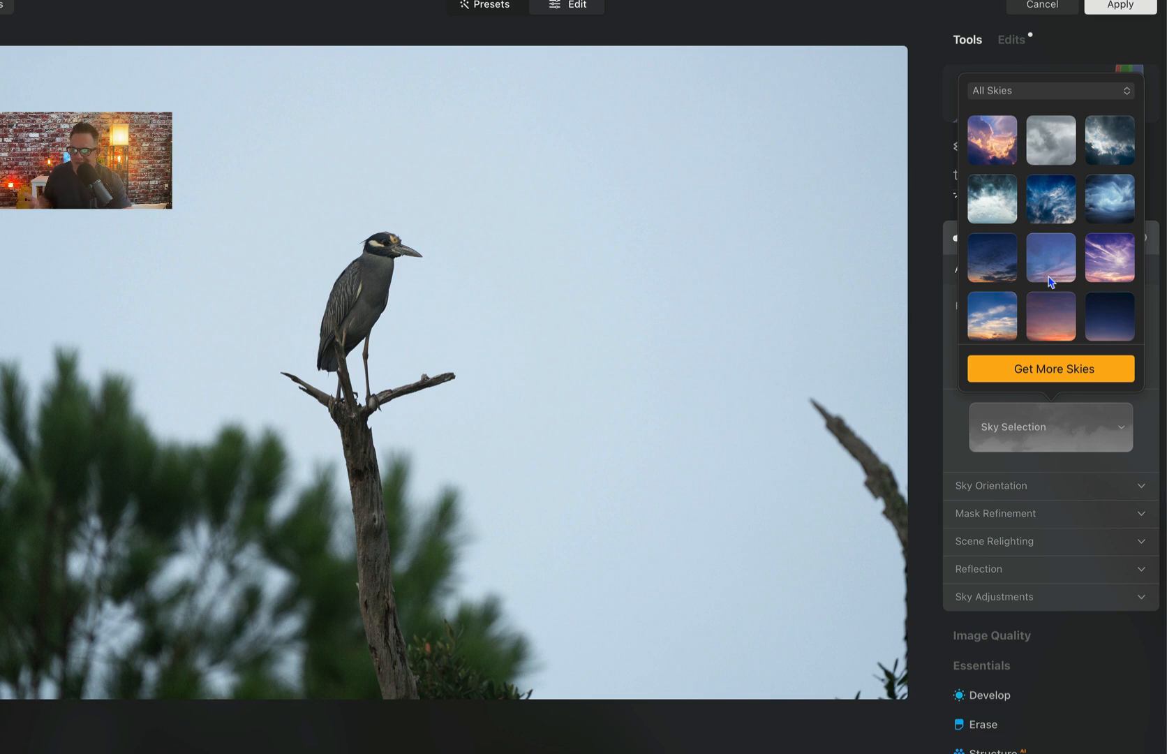
click(1021, 290)
scroll(1013, 273, down, 5)
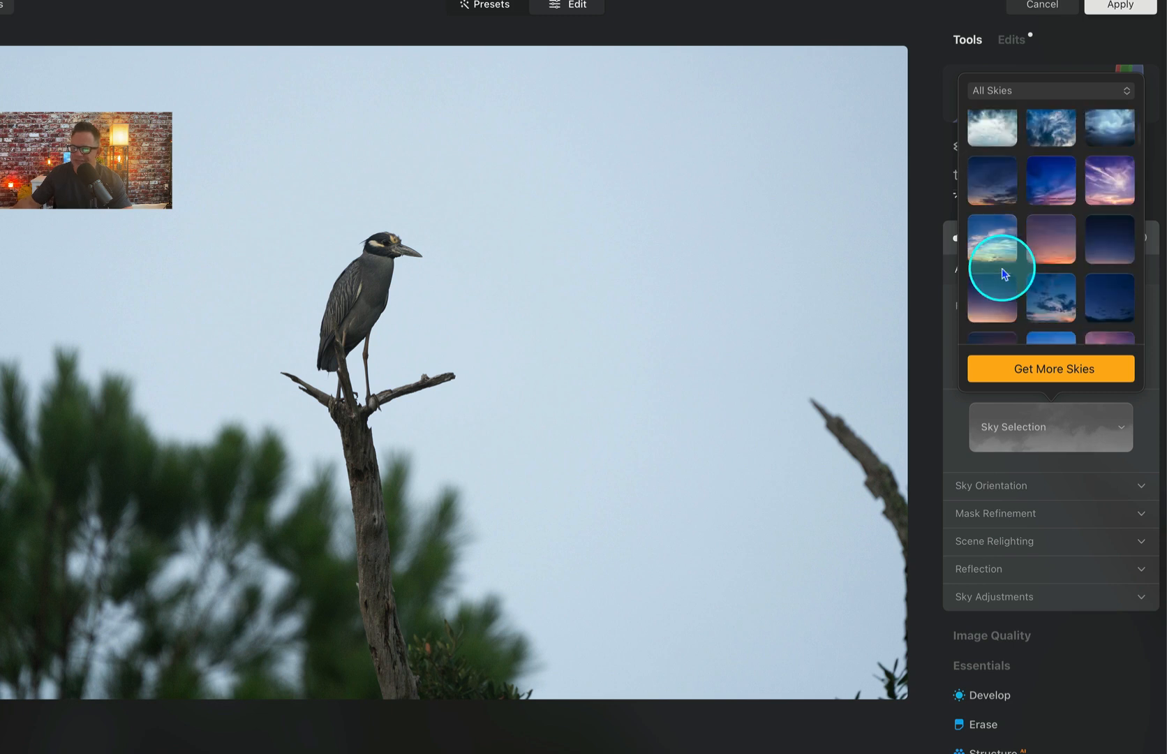
scroll(1023, 276, down, 5)
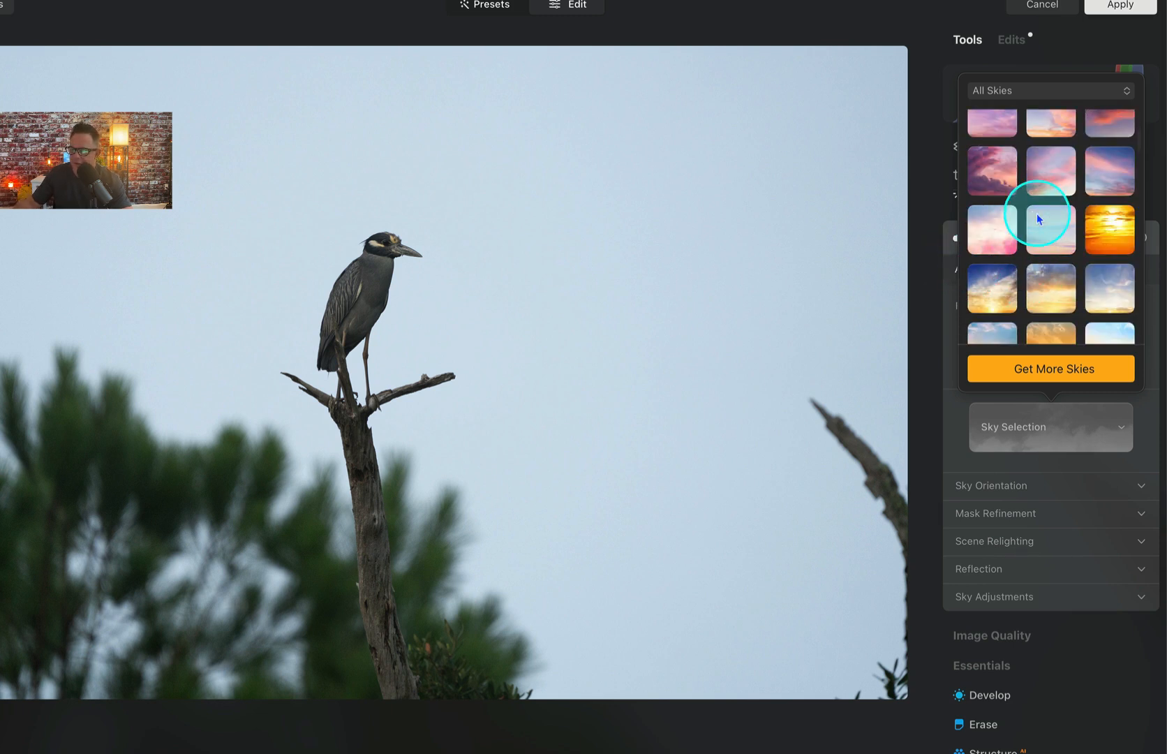
click(1107, 174)
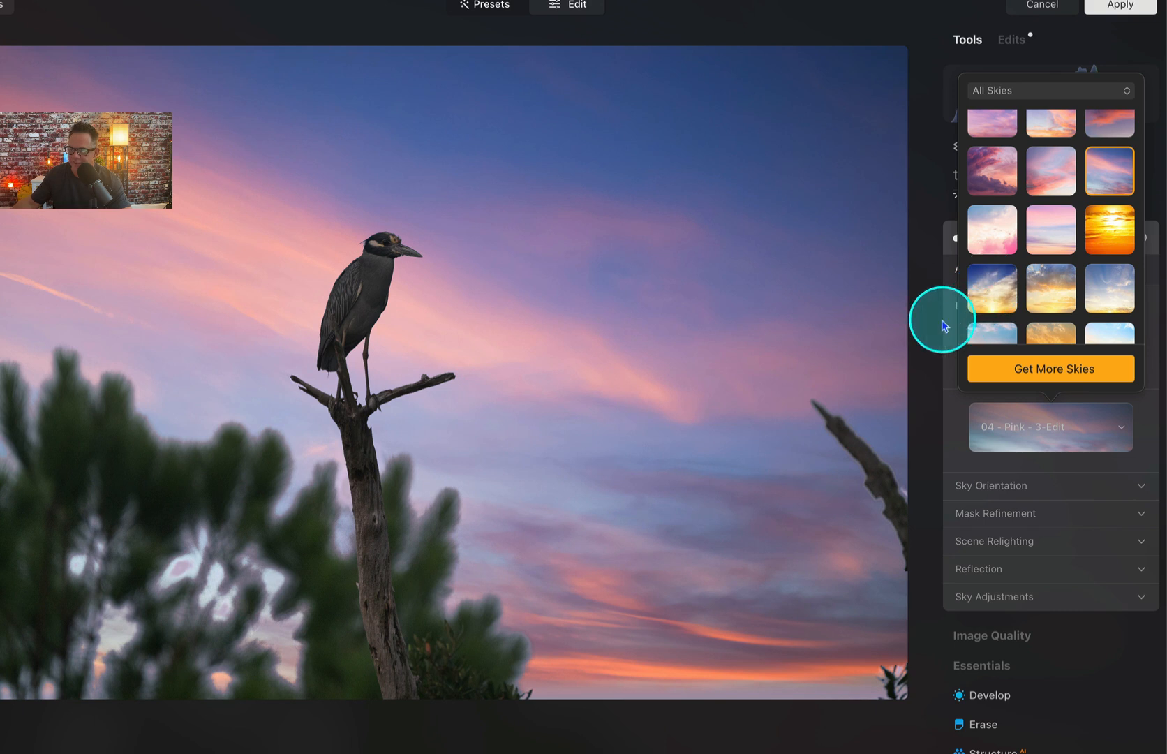
click(917, 333)
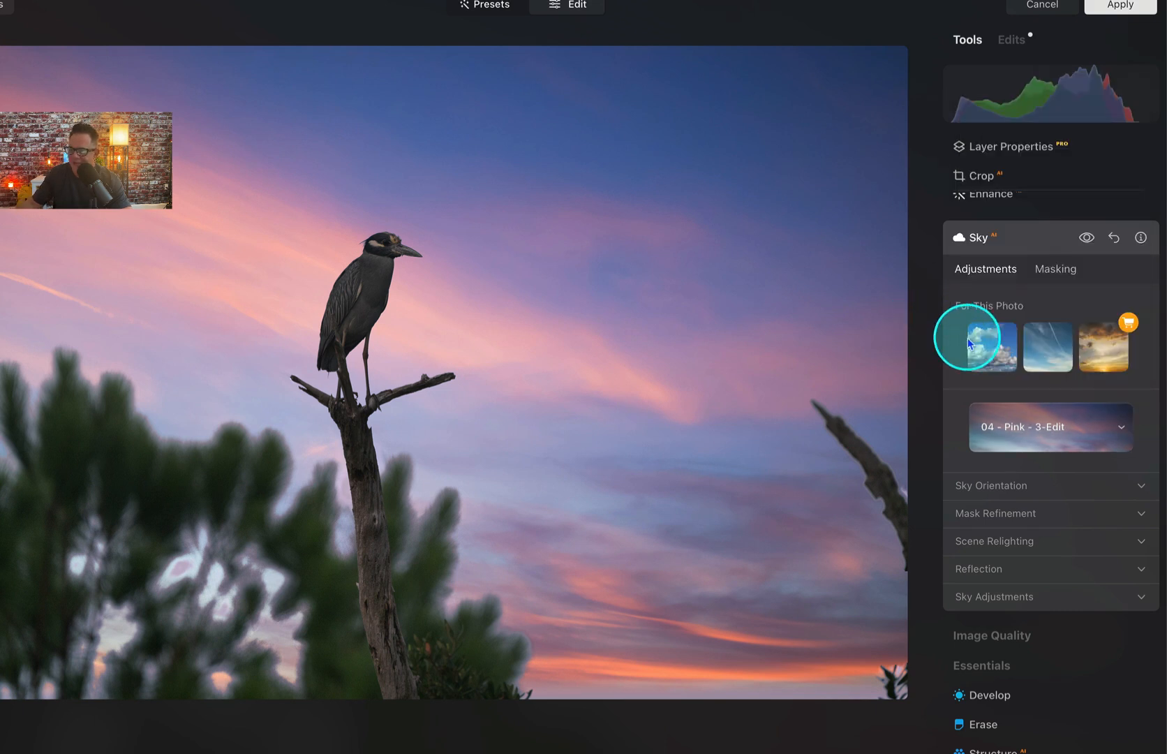
Set the replacement sky's vertical position to -13 and horizontal position to 20 in the sky orientation settings.
scroll(964, 340, down, 1)
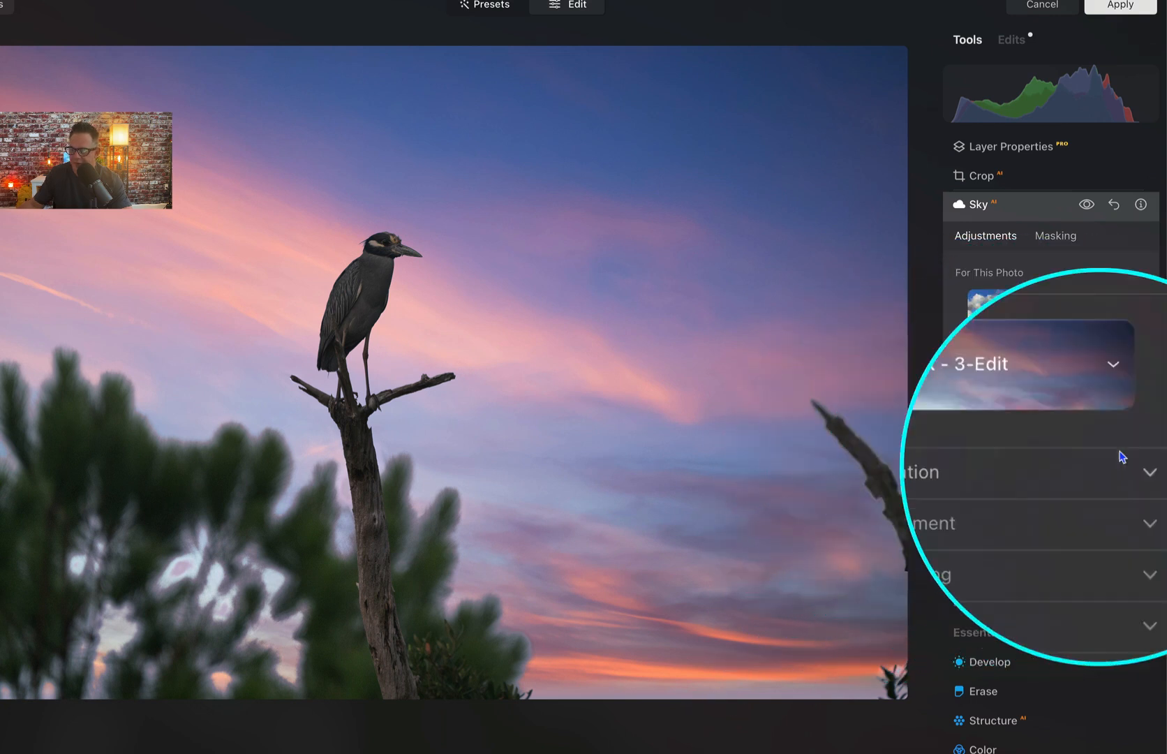
click(1142, 458)
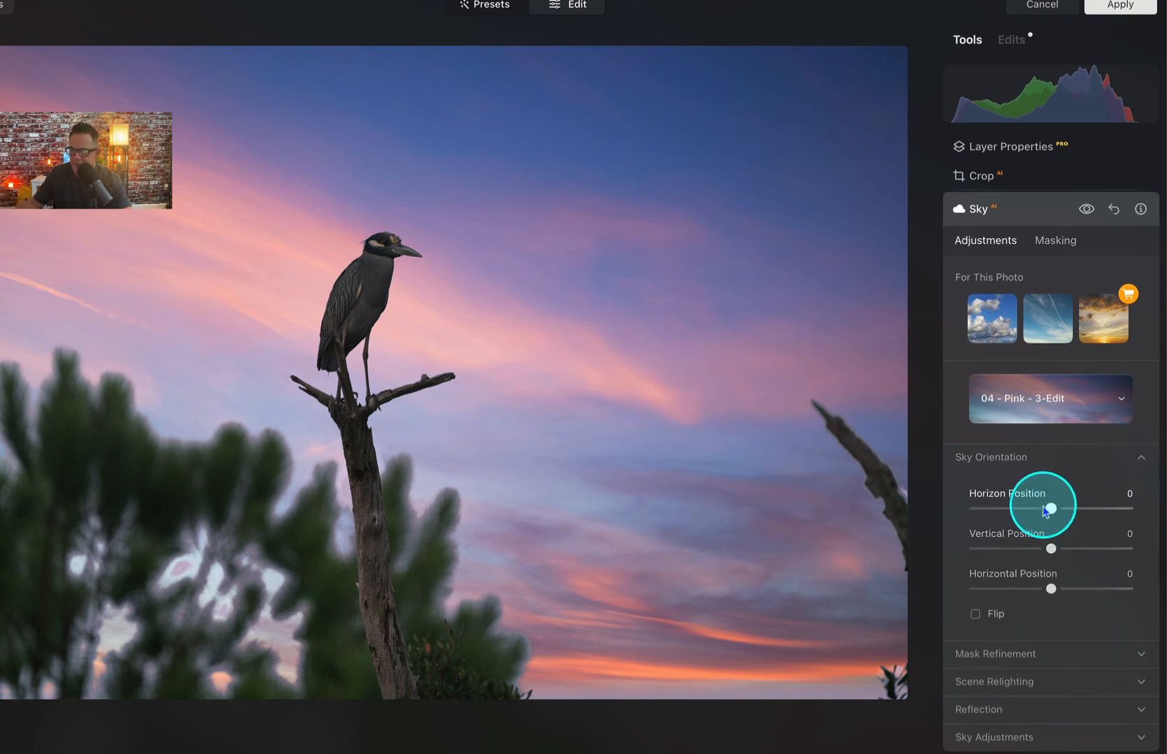
mouse_move(1050, 508)
mouse_down()
mouse_move(1035, 515)
mouse_move(1061, 515)
mouse_move(997, 530)
mouse_move(1016, 514)
mouse_move(1102, 497)
mouse_move(1018, 510)
mouse_move(1037, 508)
mouse_up()
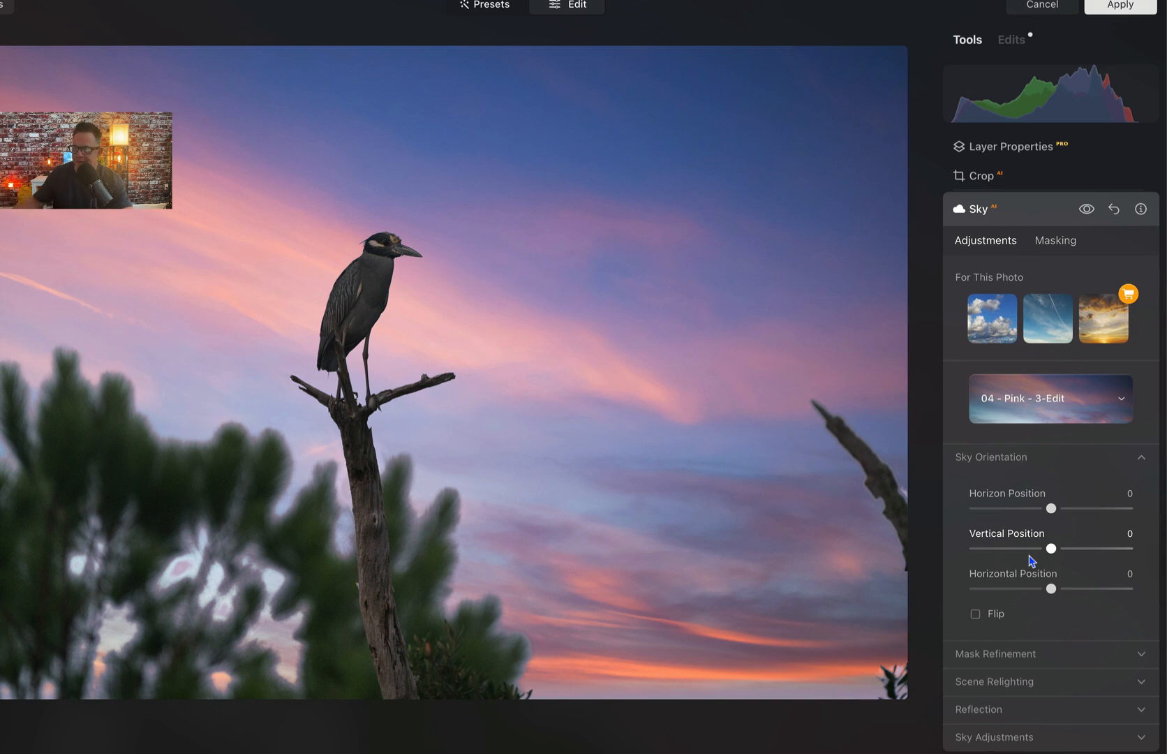
mouse_move(1051, 549)
mouse_down()
mouse_move(971, 569)
mouse_move(1085, 549)
mouse_move(1037, 564)
mouse_up()
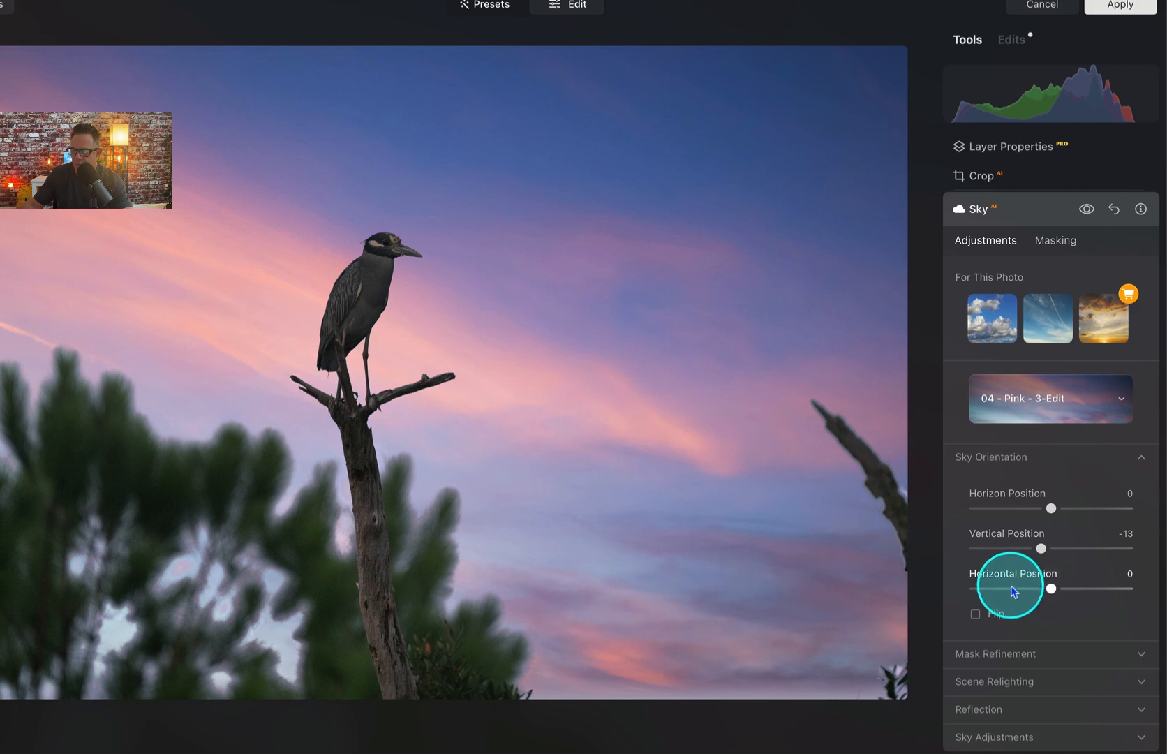
mouse_move(1051, 590)
mouse_down()
mouse_move(1087, 588)
mouse_move(989, 600)
mouse_move(1094, 579)
mouse_move(1067, 592)
mouse_up()
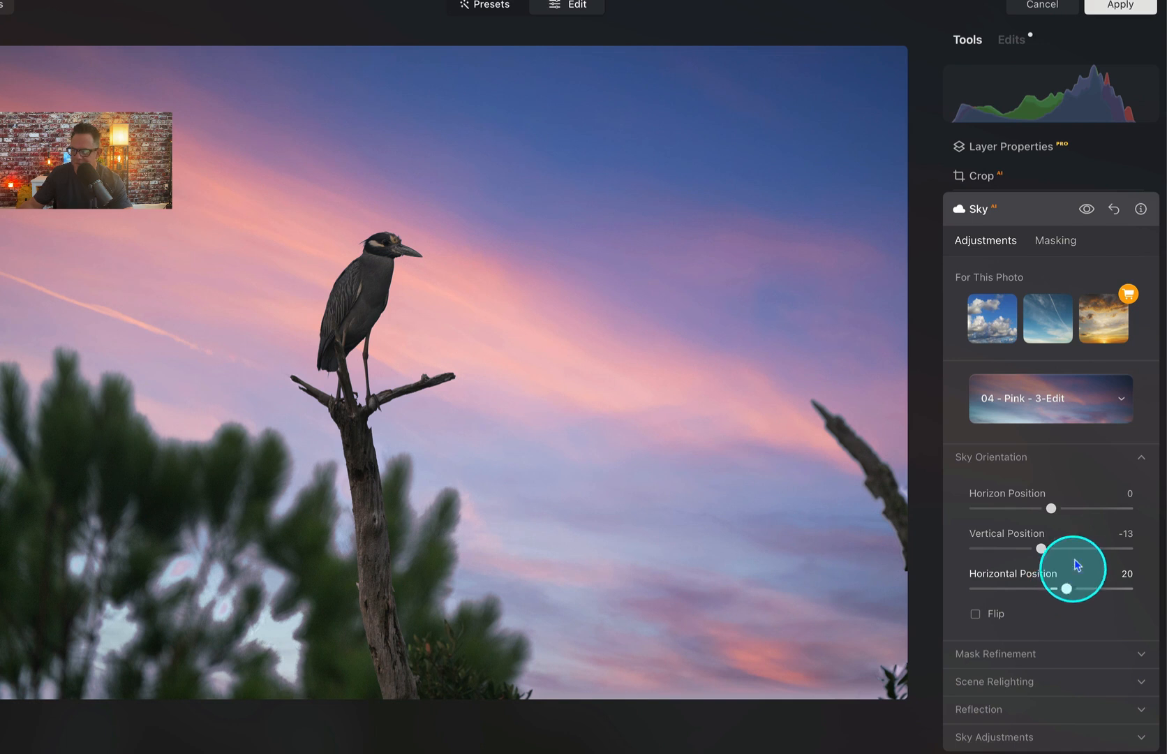
click(1087, 462)
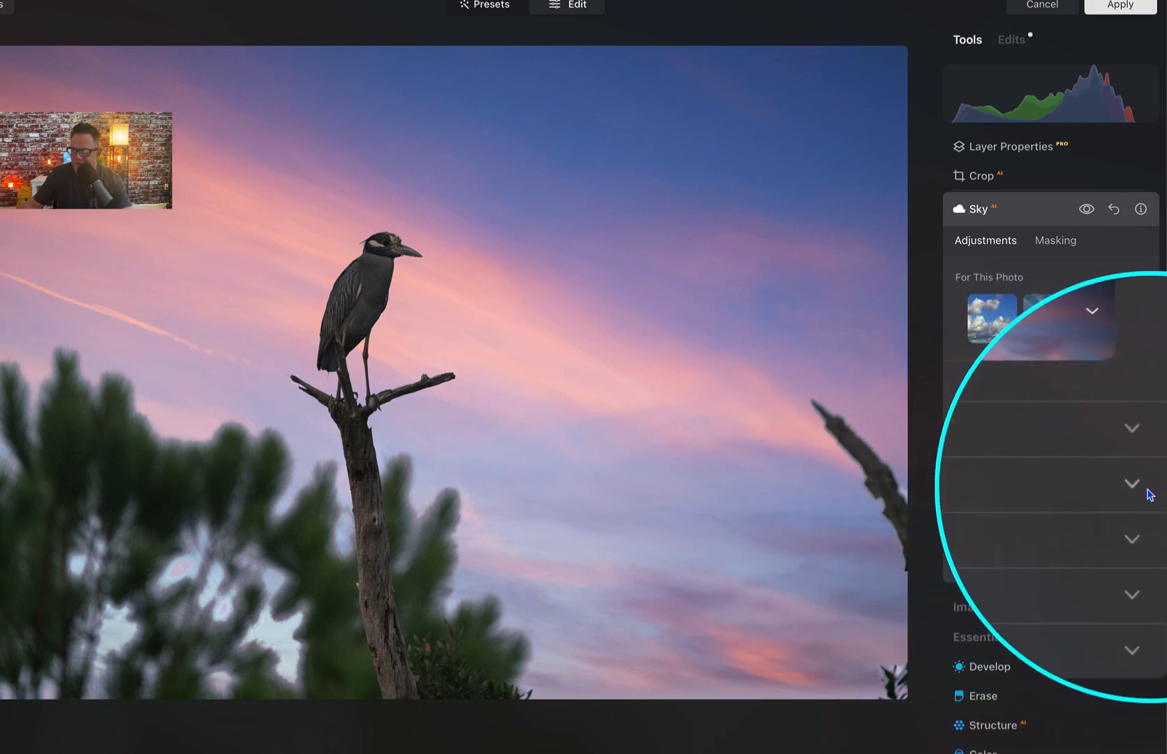
Set the sky mask refinement's Global value to 100 after testing lower values on the tree edges.
click(1072, 488)
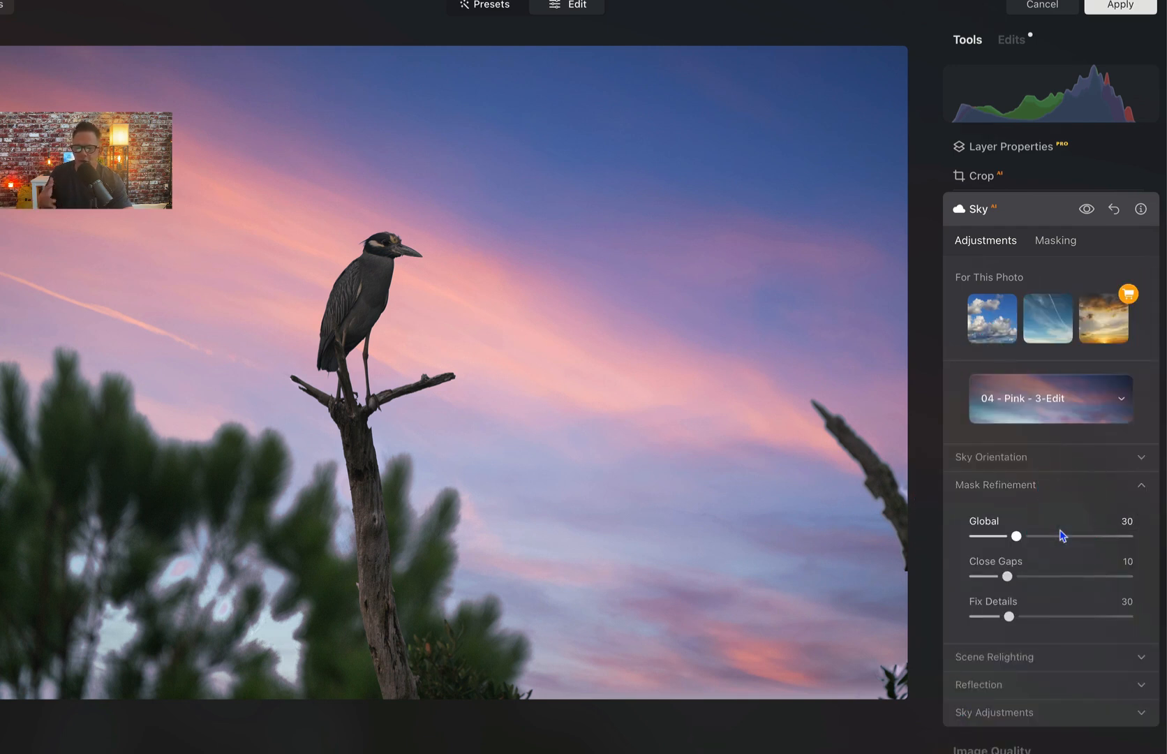
key(ctrl+alt+m)
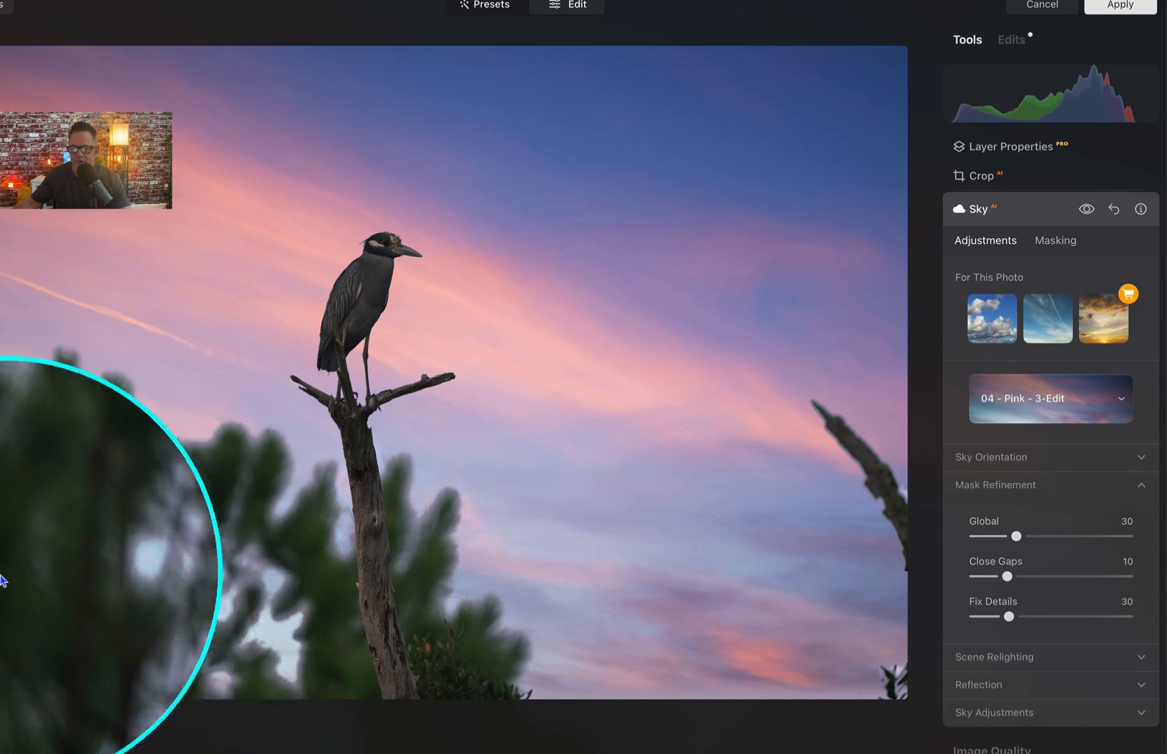
key(ctrl+alt+m)
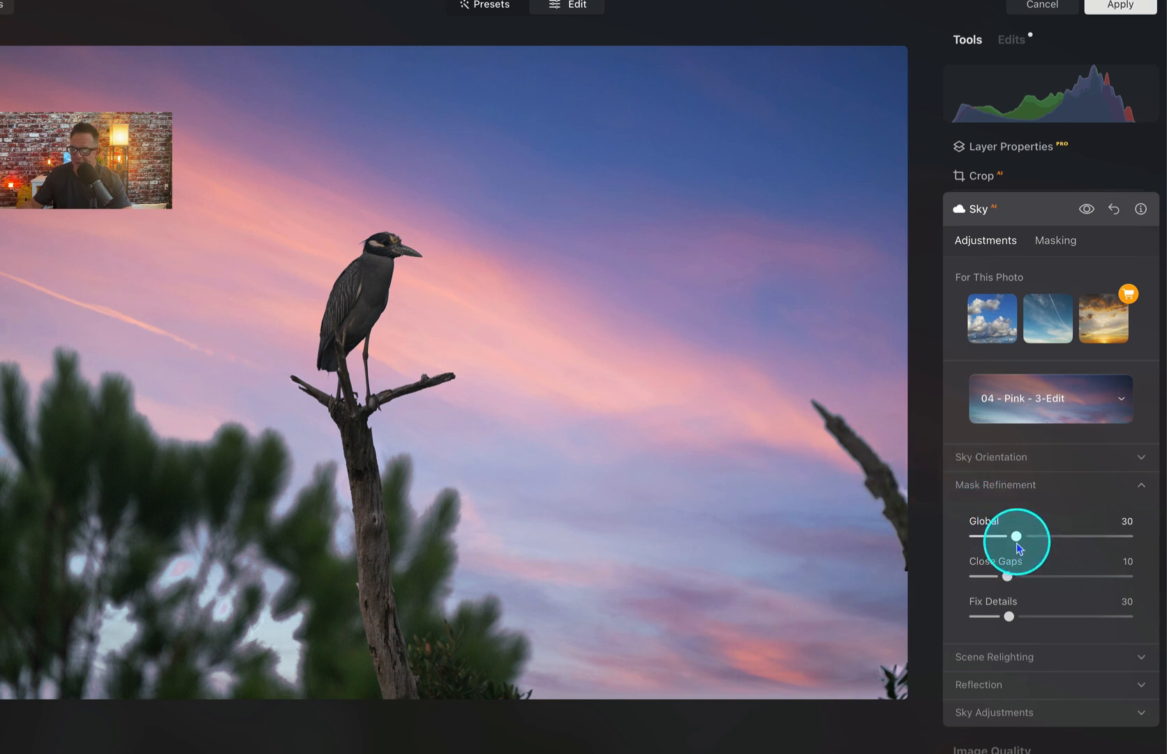
mouse_move(1018, 539)
mouse_down()
mouse_move(1036, 536)
mouse_move(1006, 536)
mouse_up()
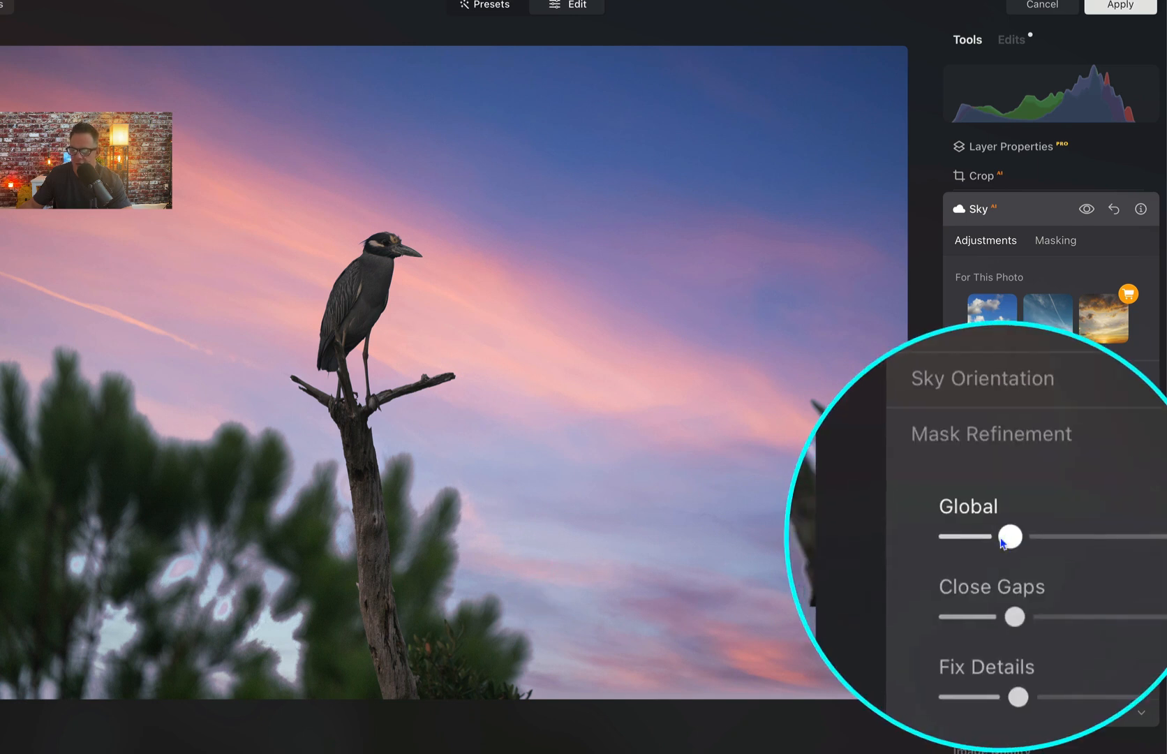
drag(1010, 548, 971, 552)
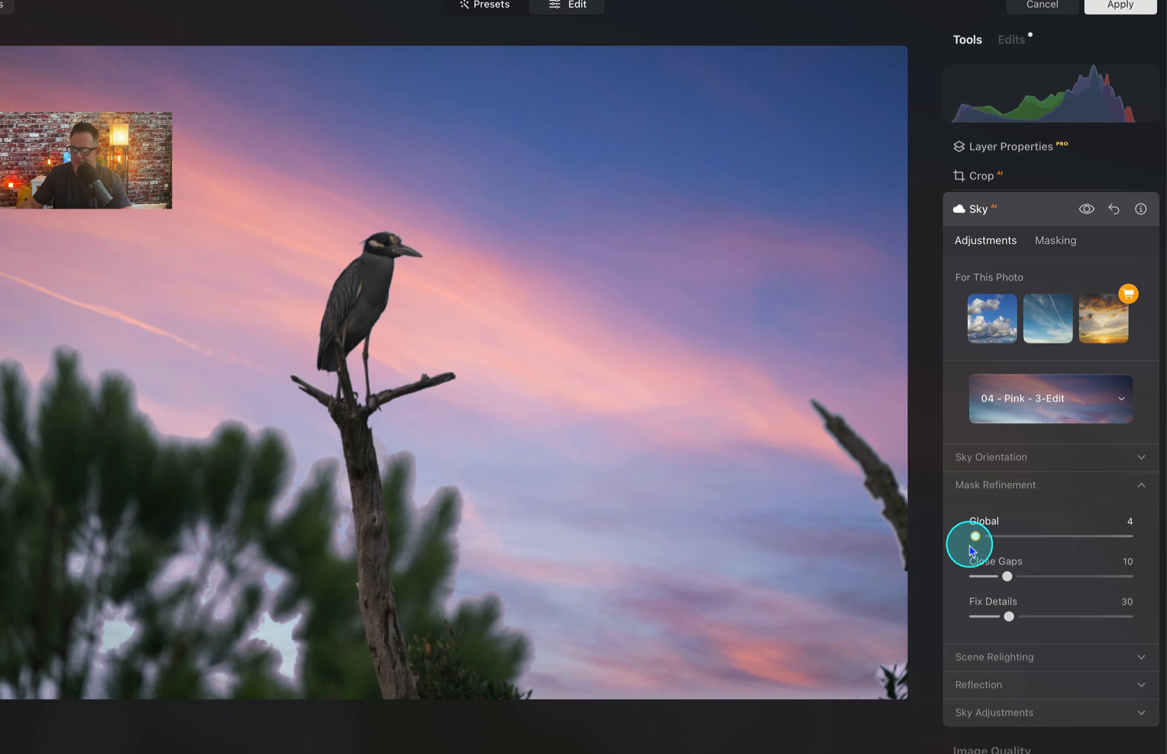
drag(971, 550, 1130, 524)
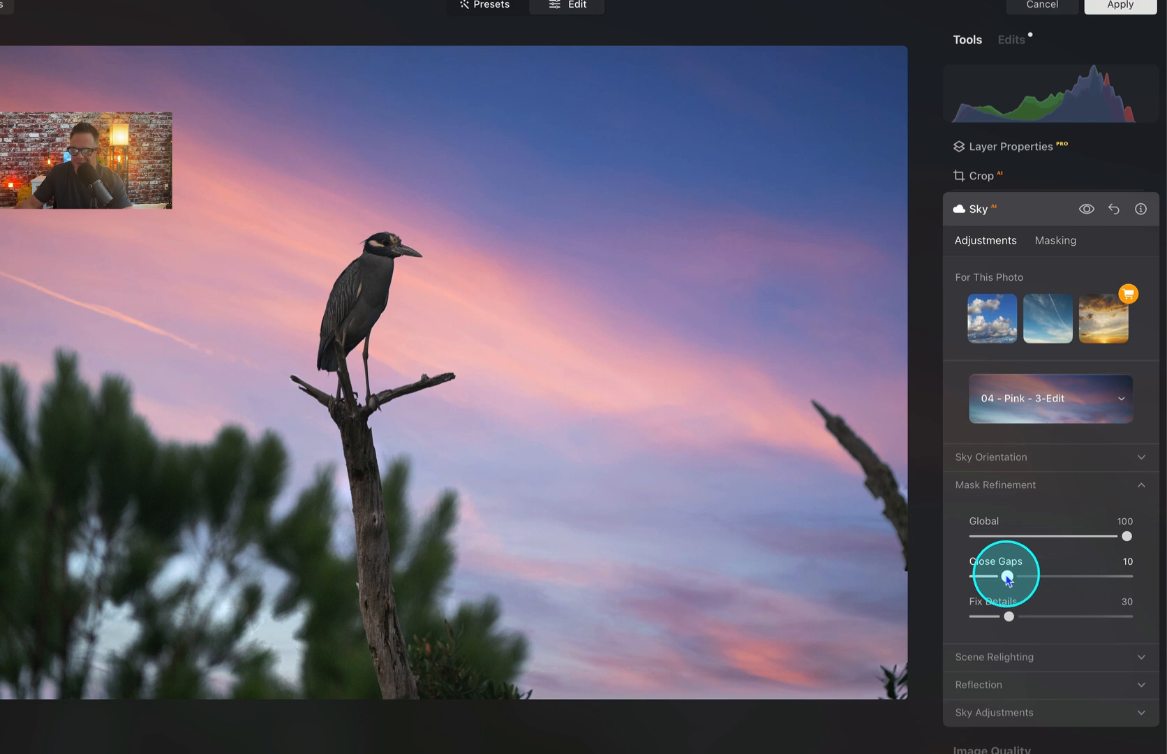
Test low and high Close Gaps values in the sky mask refinement and settle on 30.
mouse_move(1007, 577)
mouse_down()
mouse_move(1019, 576)
mouse_move(1008, 576)
mouse_up()
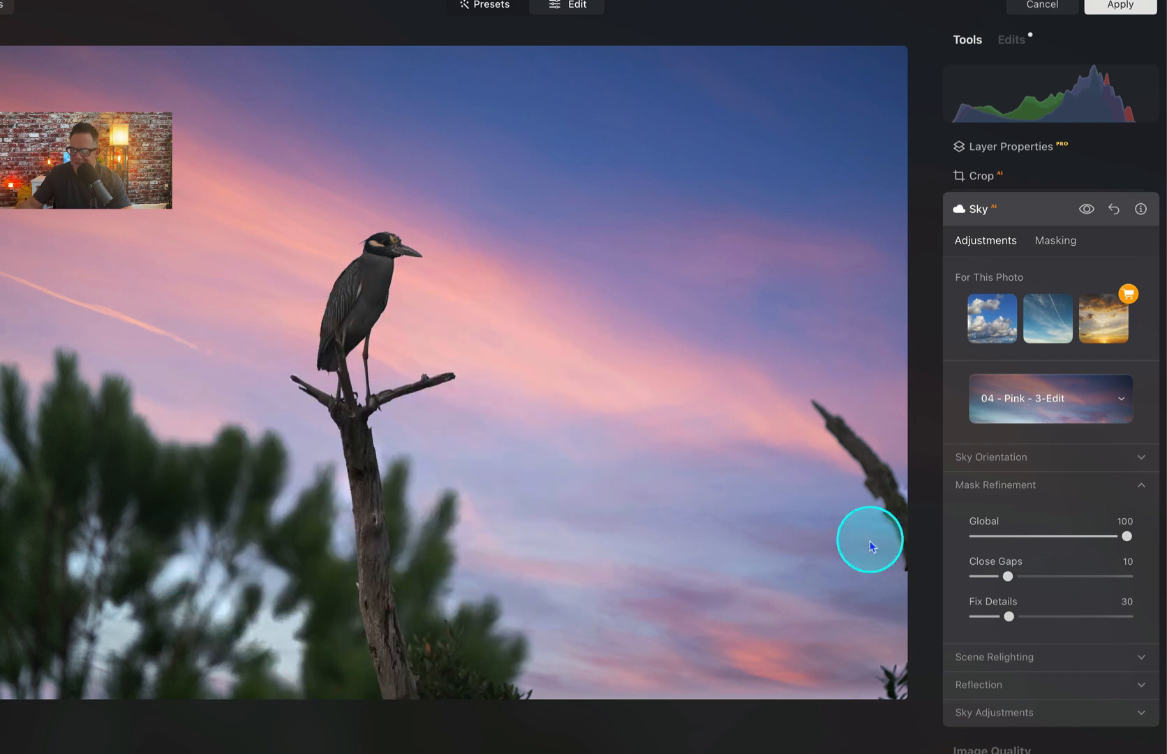
click(1003, 578)
drag(1004, 578, 966, 587)
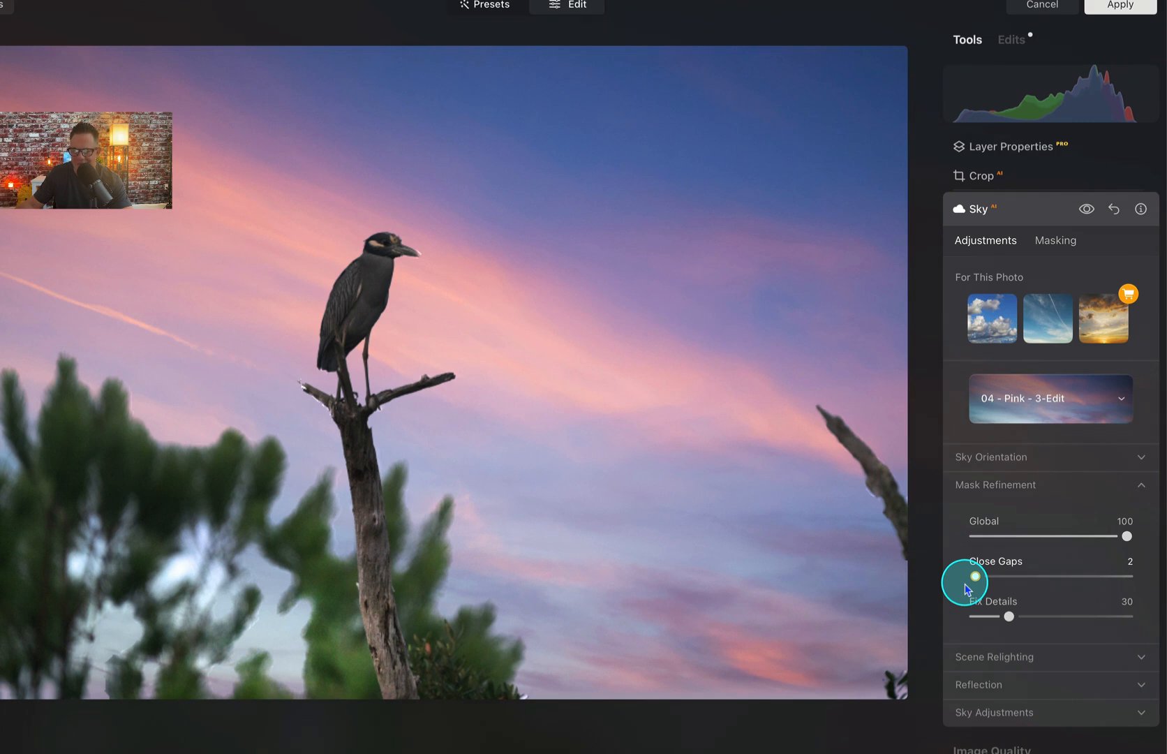
drag(967, 589, 1080, 556)
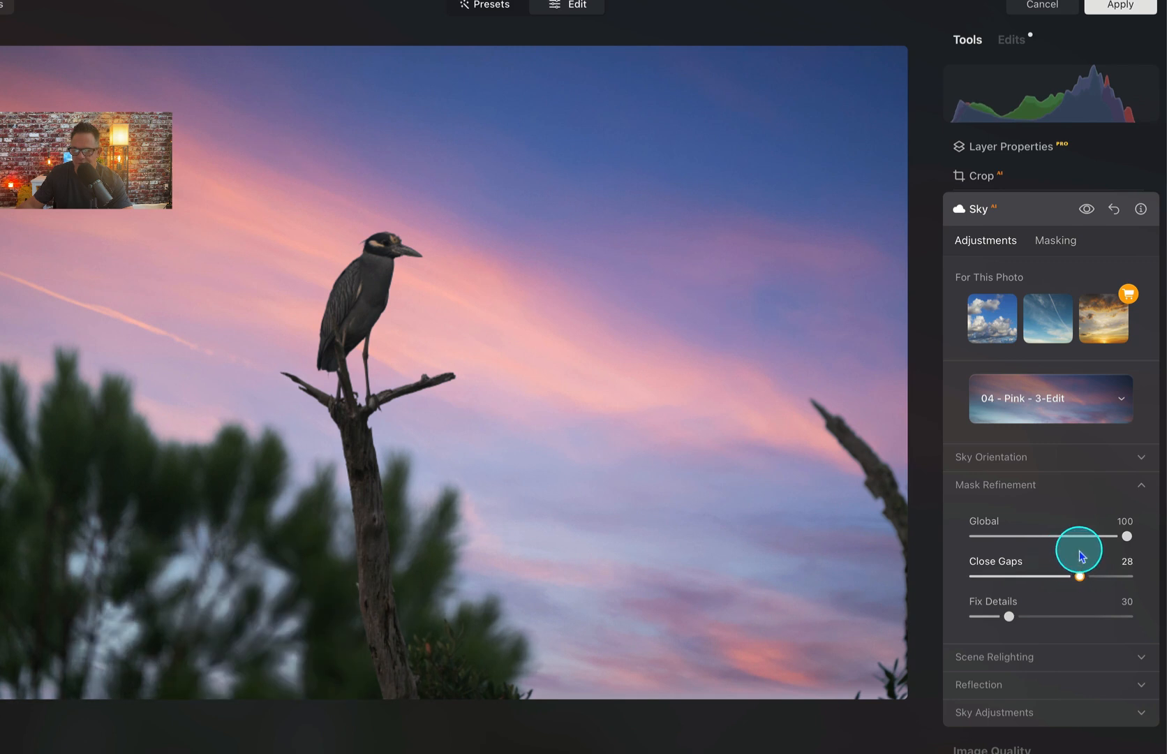
drag(1080, 556, 1036, 581)
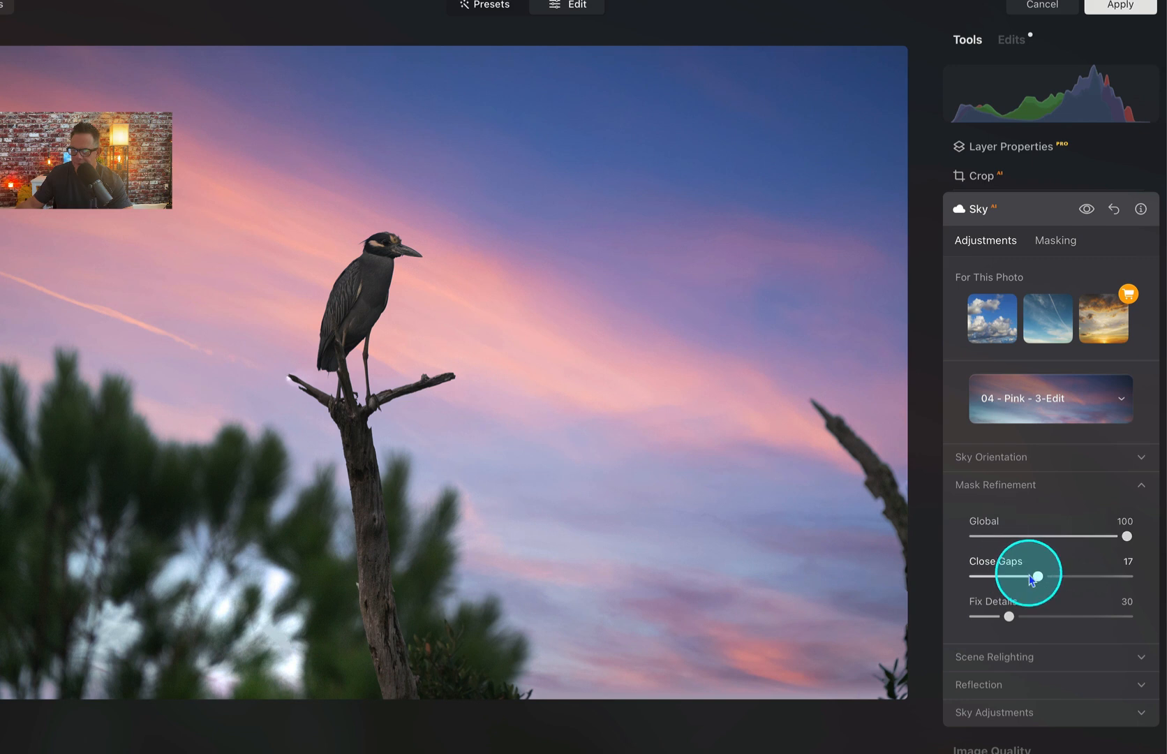
drag(1037, 576, 1087, 573)
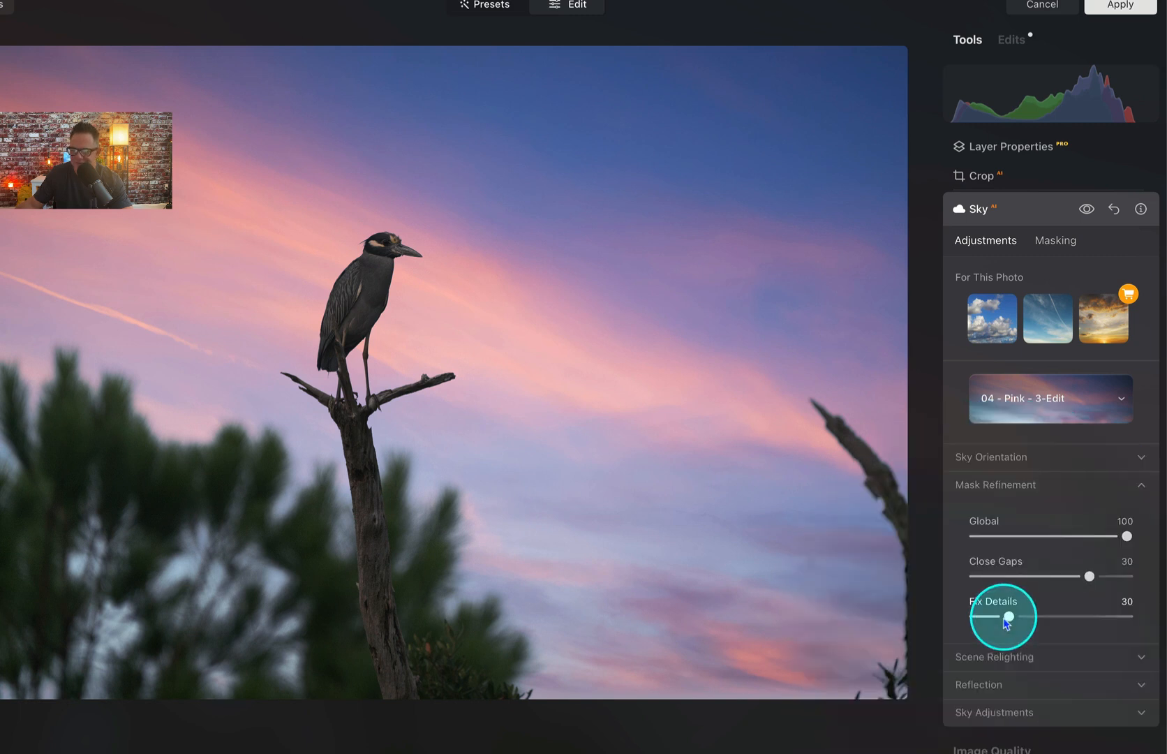
Set Fix Details to 100 in the sky mask refinement and close that group of settings.
drag(1006, 623, 1136, 606)
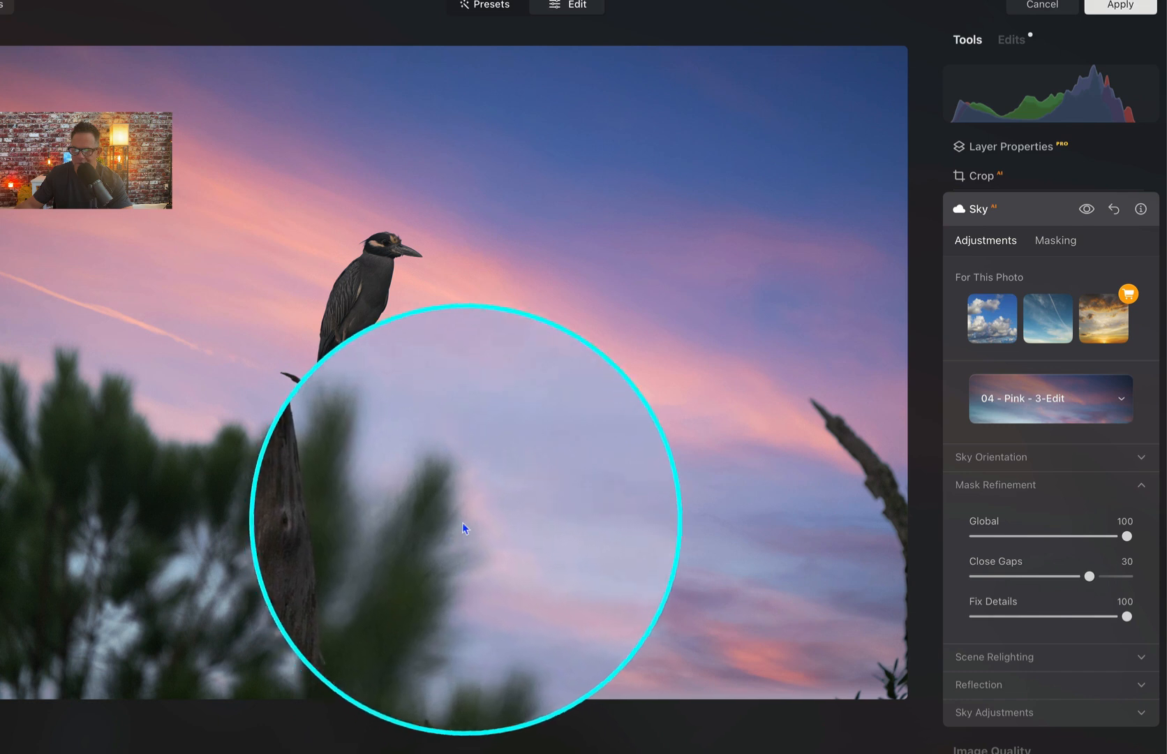
mouse_move(1127, 619)
mouse_down()
mouse_move(1071, 621)
mouse_move(1035, 640)
mouse_move(1139, 612)
mouse_up()
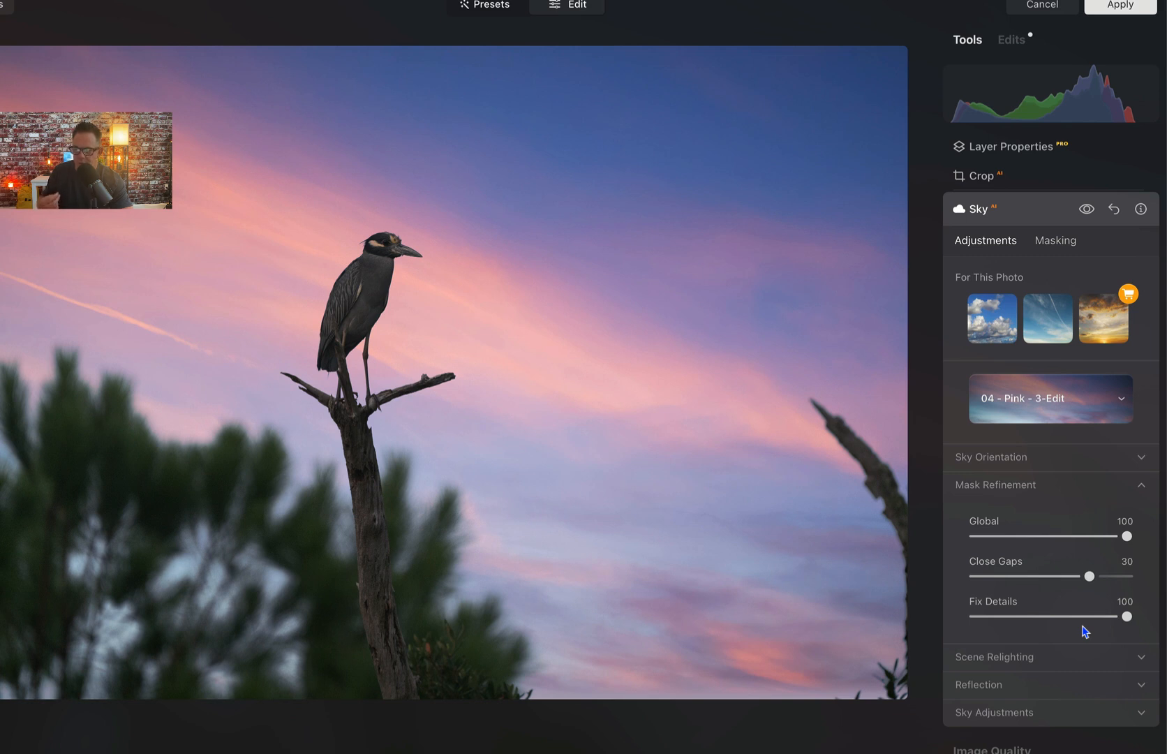
click(1063, 483)
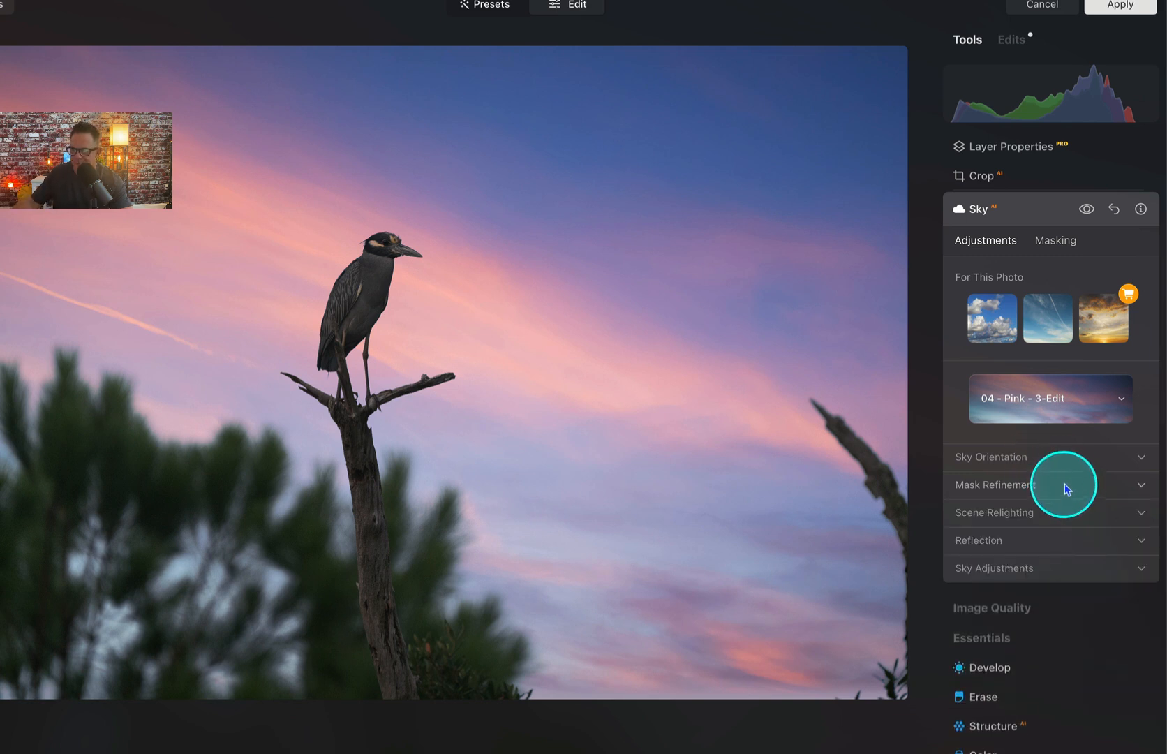
Try Relight Strength 23 and Relight Saturation 21 in the scene relighting settings, and reset both to their defaults.
click(1018, 517)
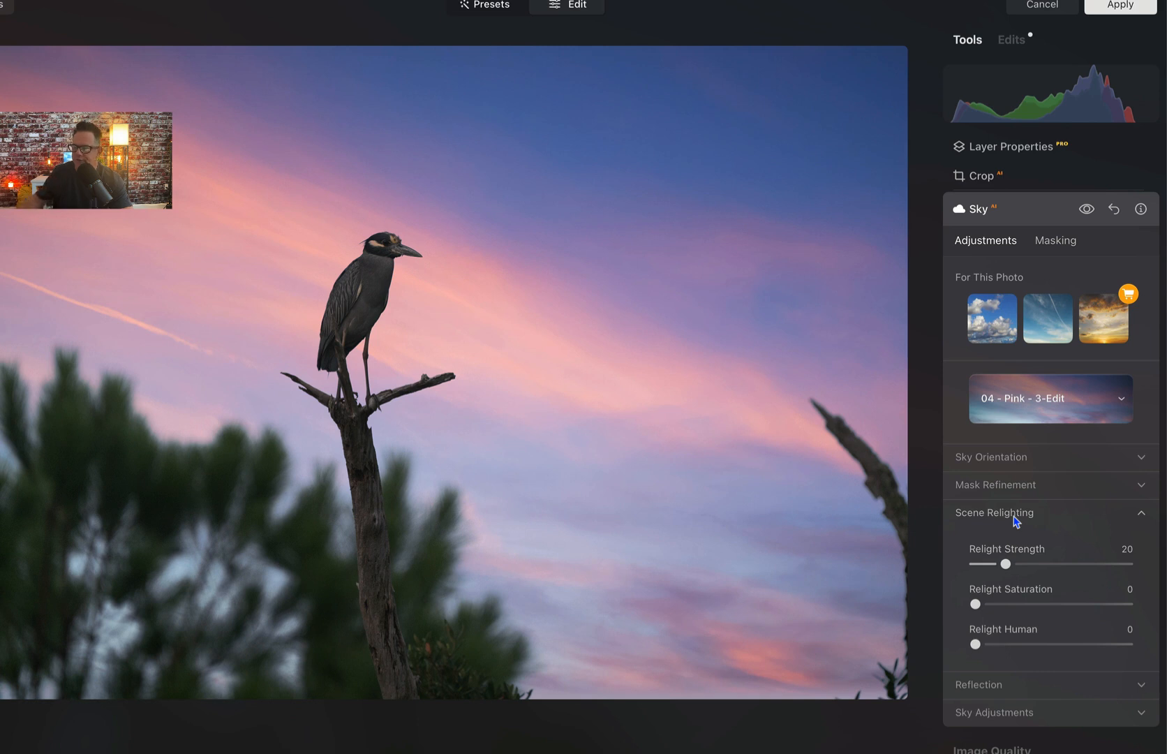
click(1024, 550)
mouse_move(1010, 578)
mouse_down()
mouse_move(1006, 562)
mouse_move(1104, 549)
mouse_move(946, 570)
mouse_move(1011, 564)
mouse_up()
drag(976, 603, 1008, 604)
mouse_move(975, 644)
mouse_down()
mouse_move(1036, 643)
mouse_move(947, 634)
mouse_move(975, 635)
mouse_up()
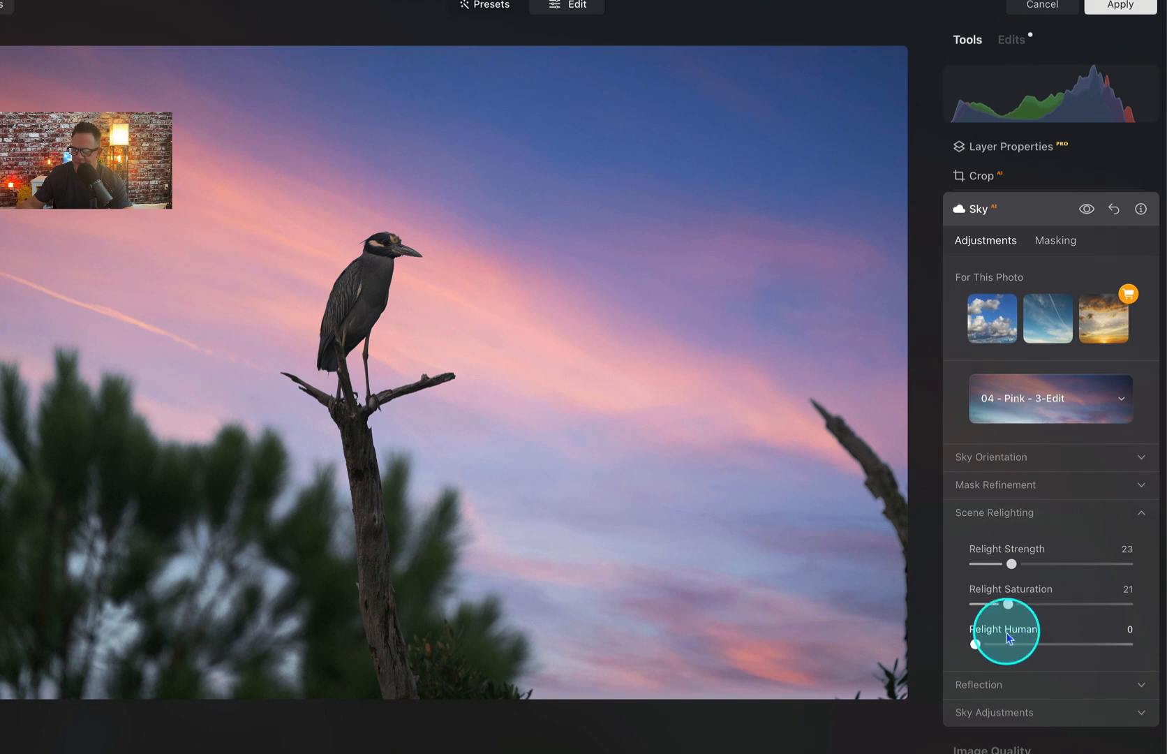
double_click(1008, 604)
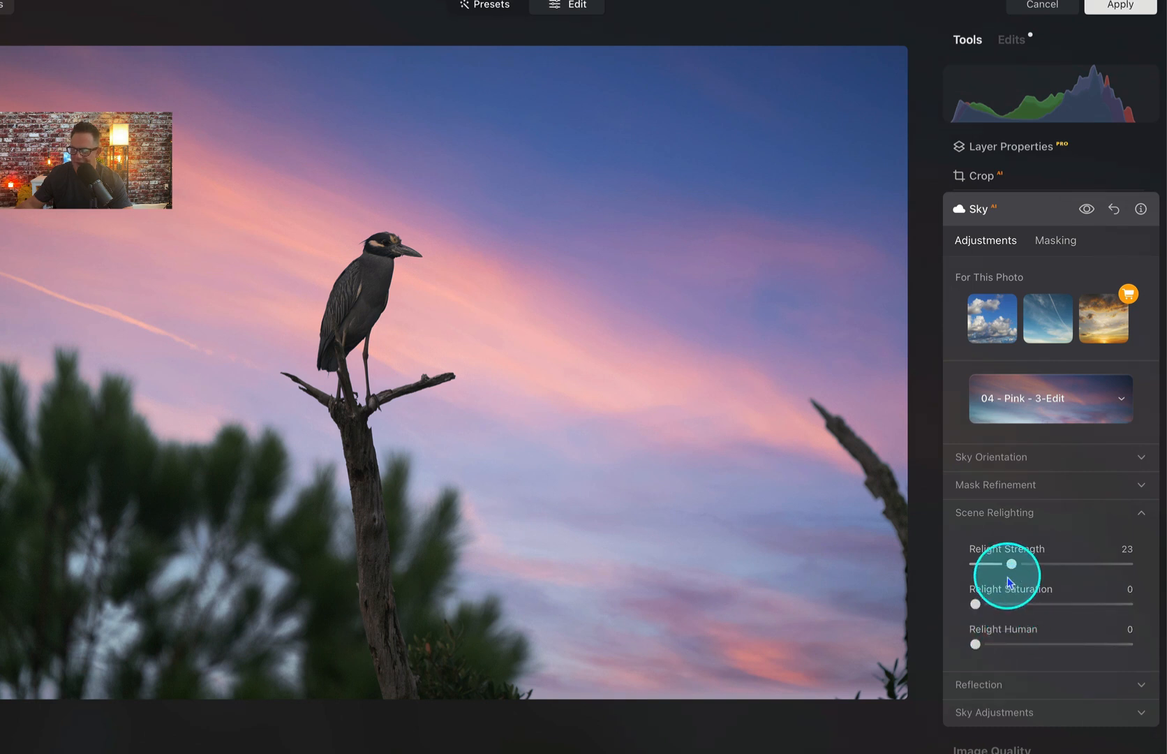
double_click(1012, 565)
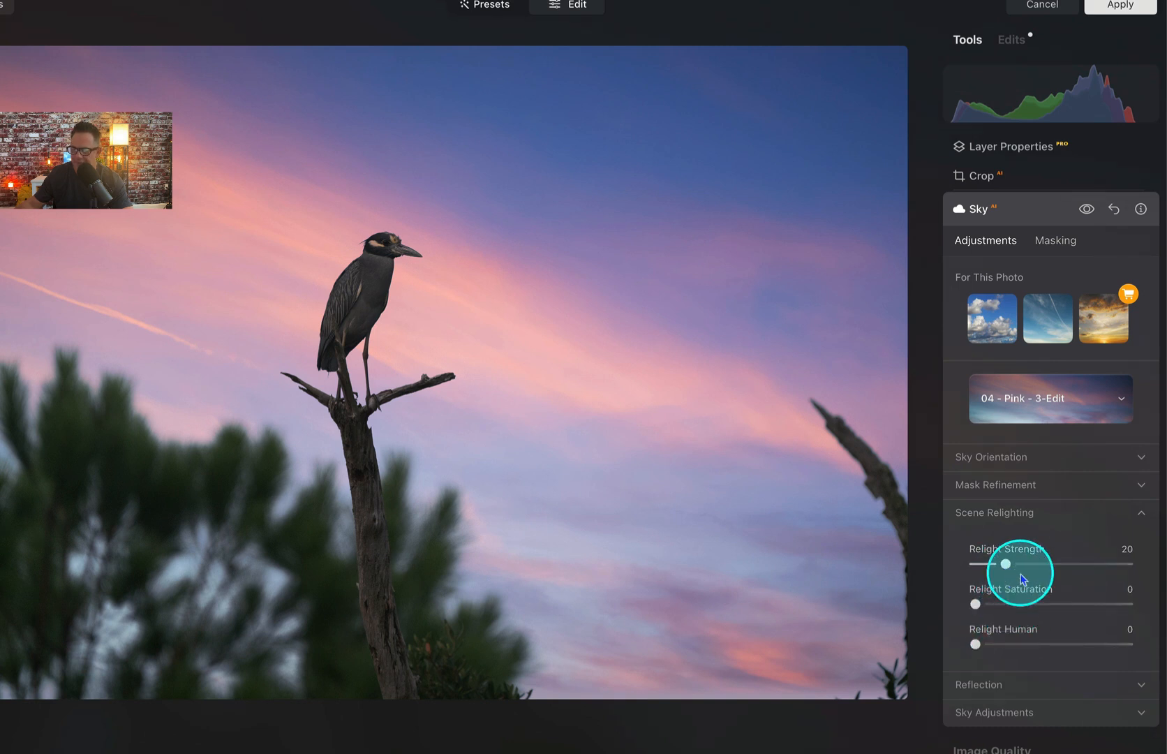
click(1047, 517)
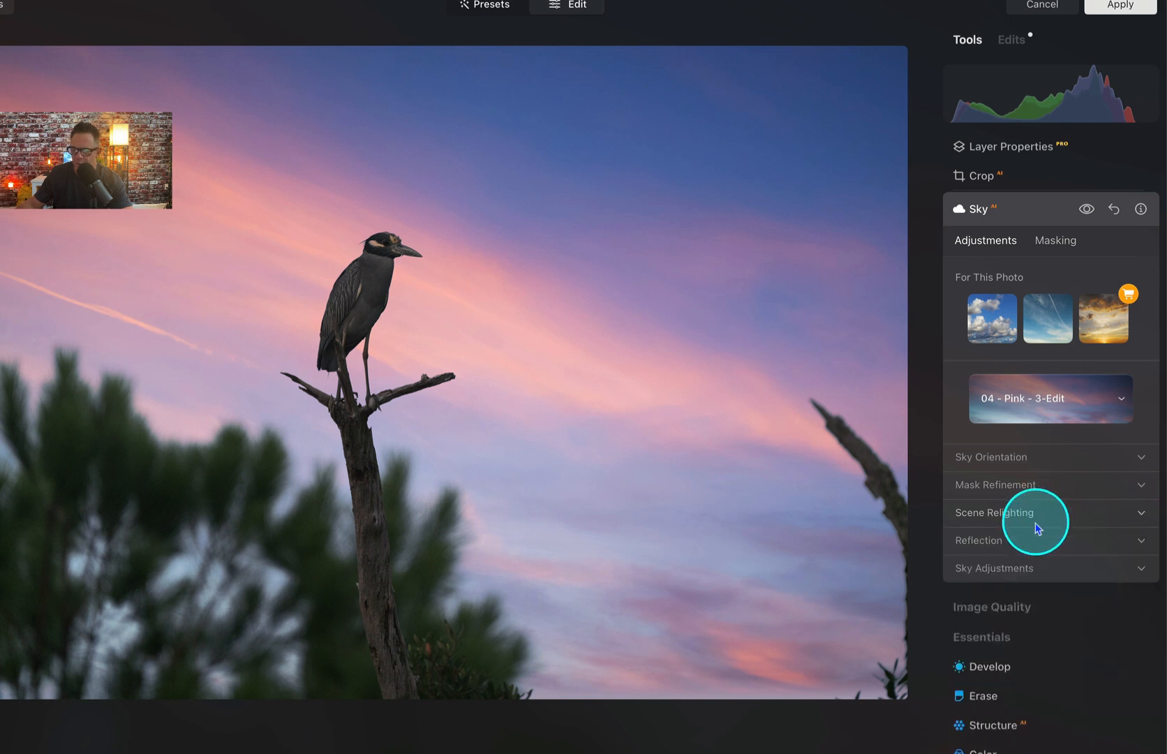
Examine the sky's Reflection Amount and Water Blur settings without changing them, and close the reflection settings.
click(1013, 541)
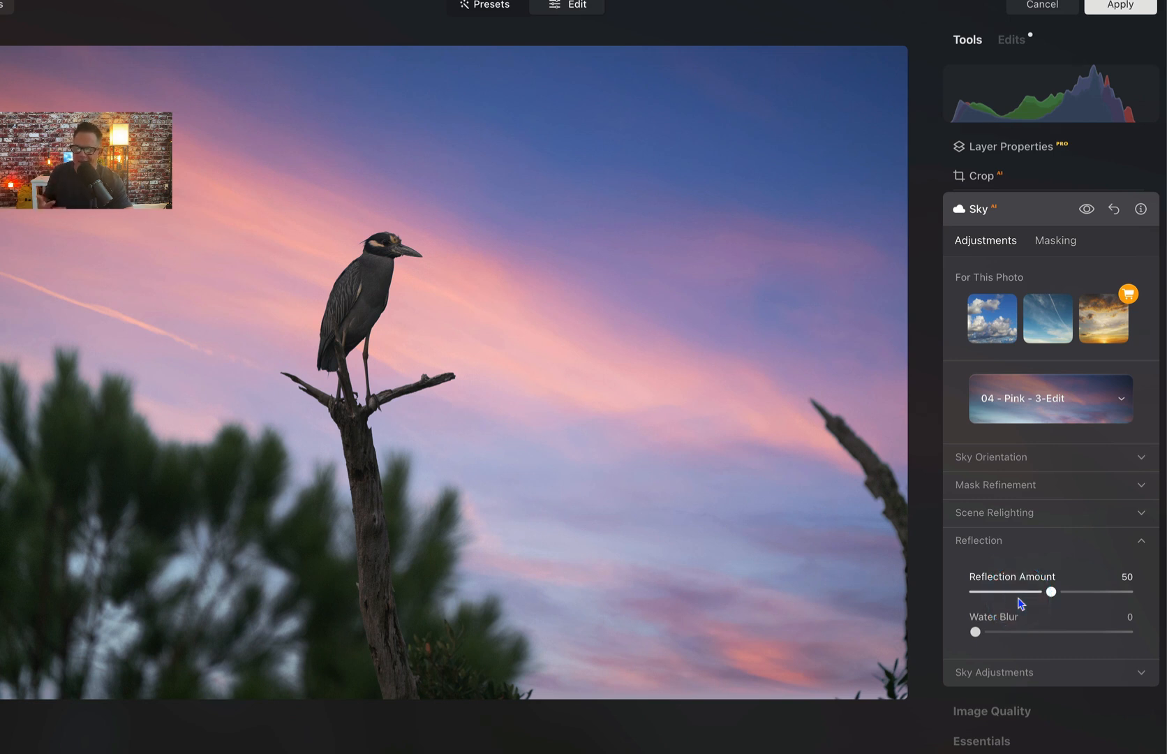
click(1021, 600)
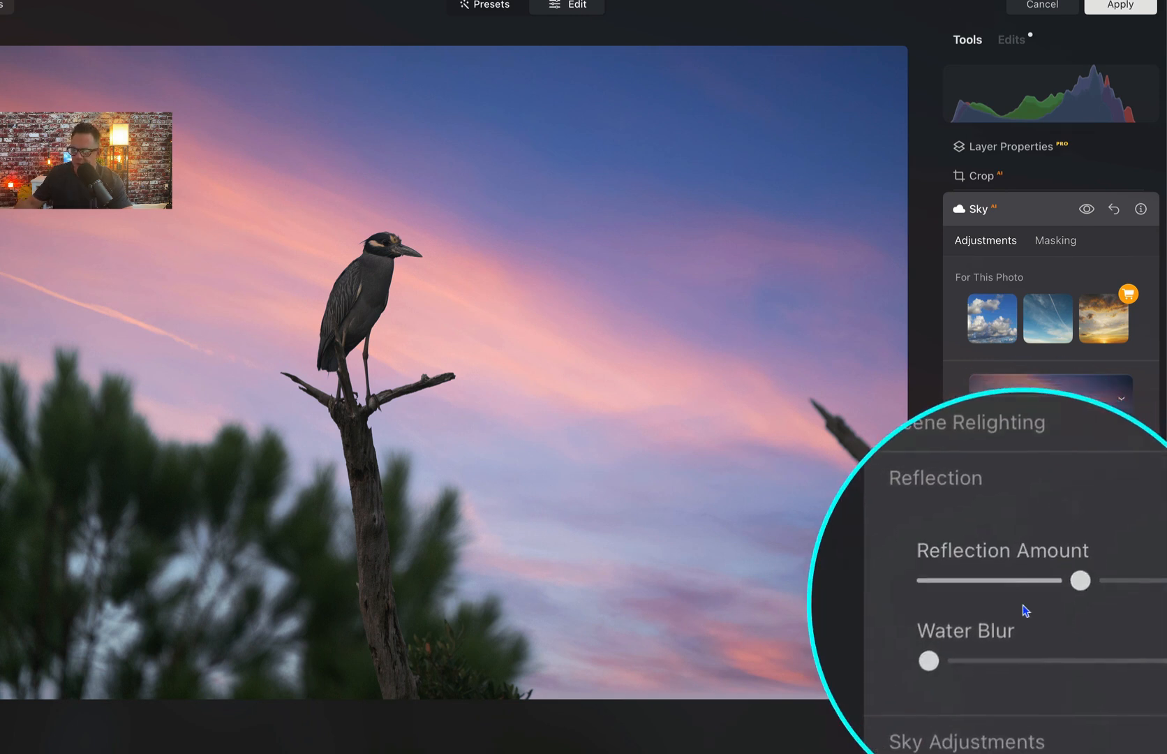
click(1051, 592)
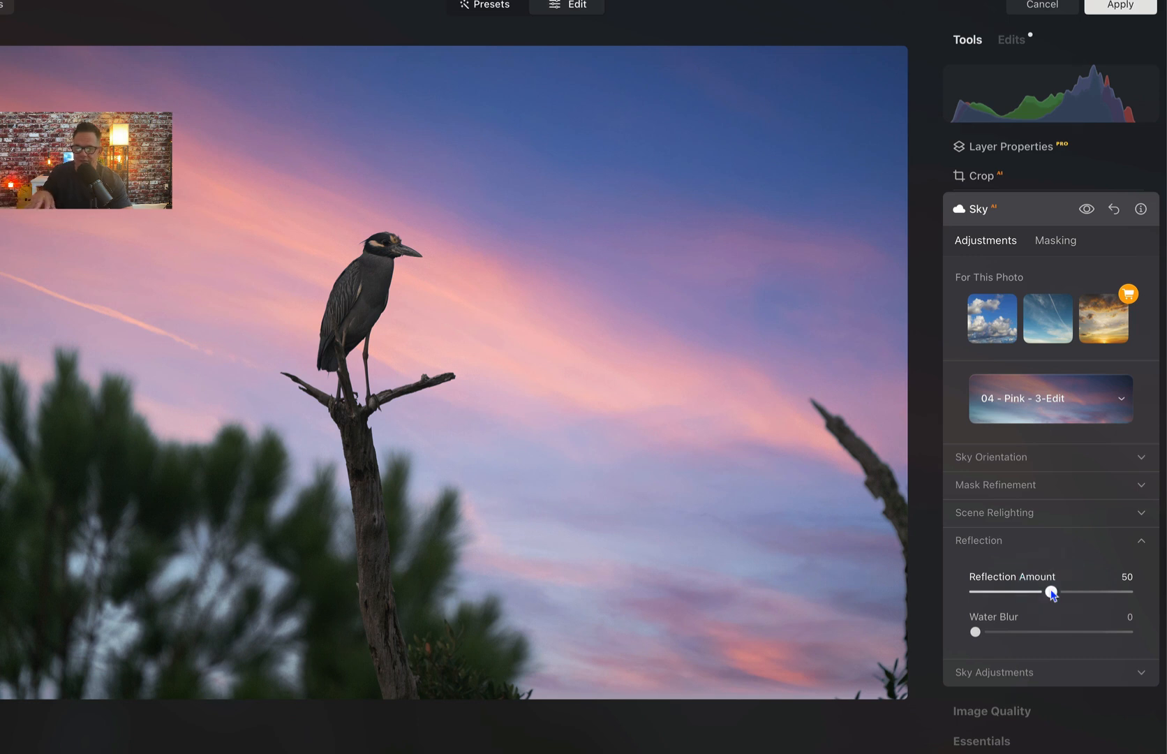
click(1081, 596)
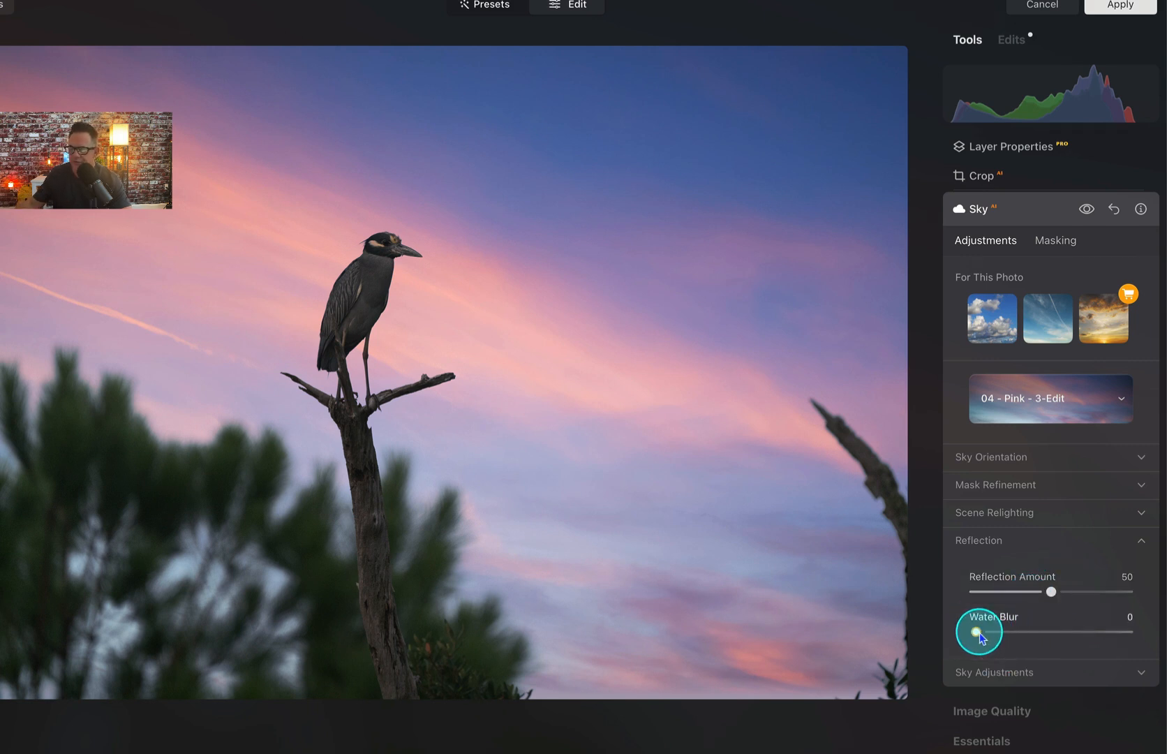
drag(993, 634, 977, 636)
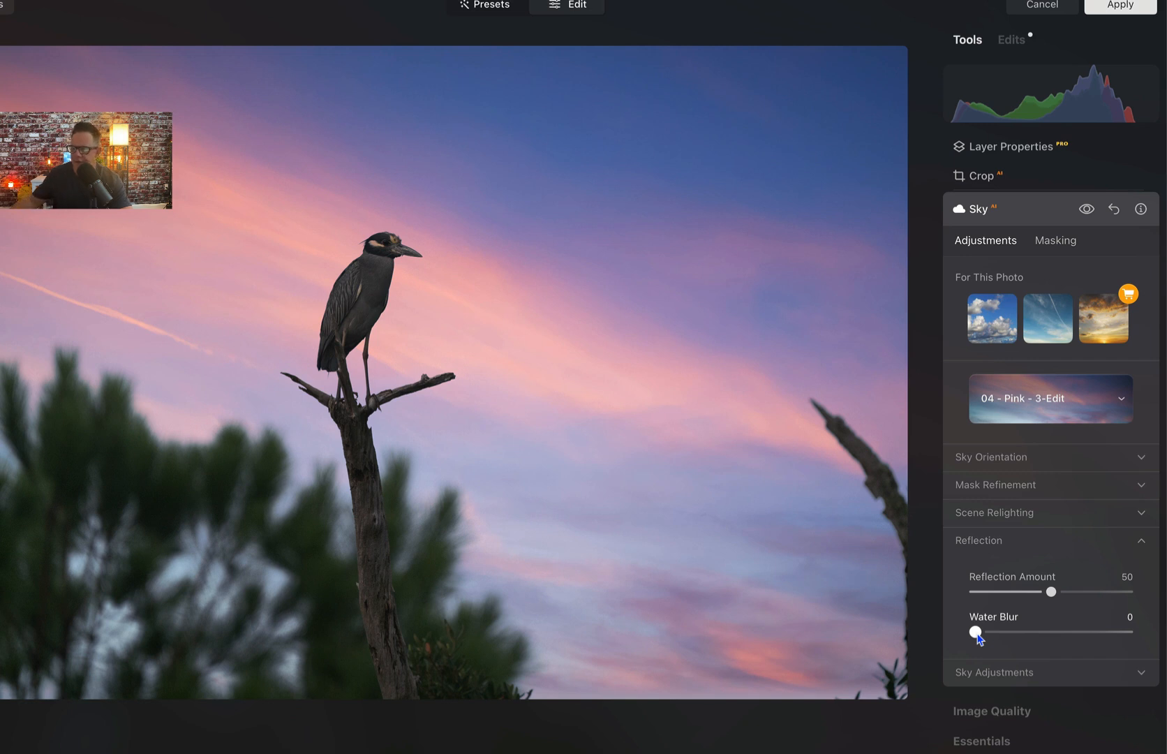
click(986, 537)
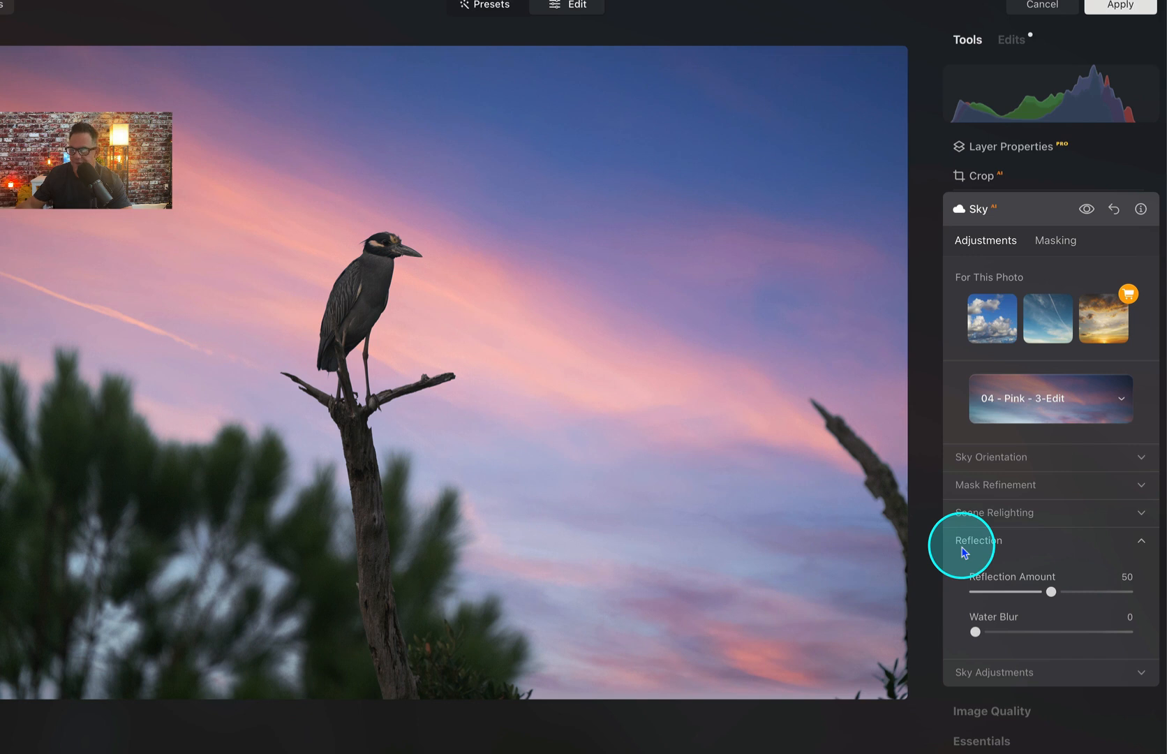
click(971, 541)
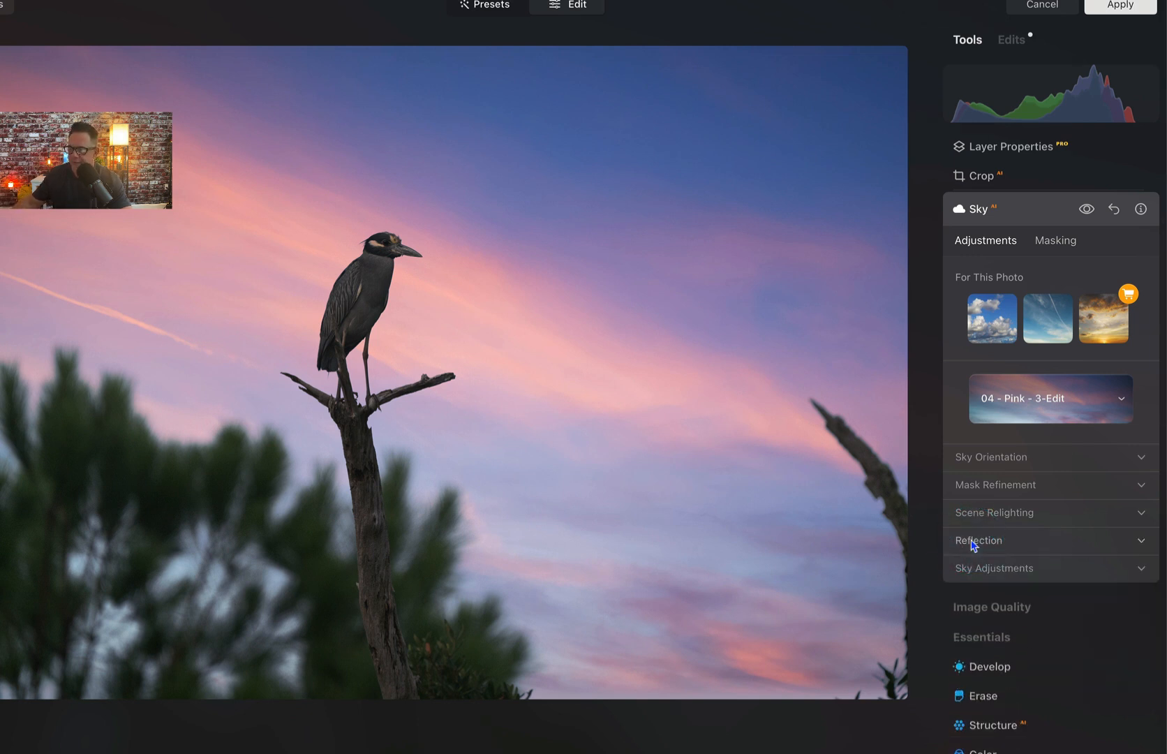
Blur the replacement sky in the sky adjustments by comparing several Defocus values and setting it to 70.
click(975, 576)
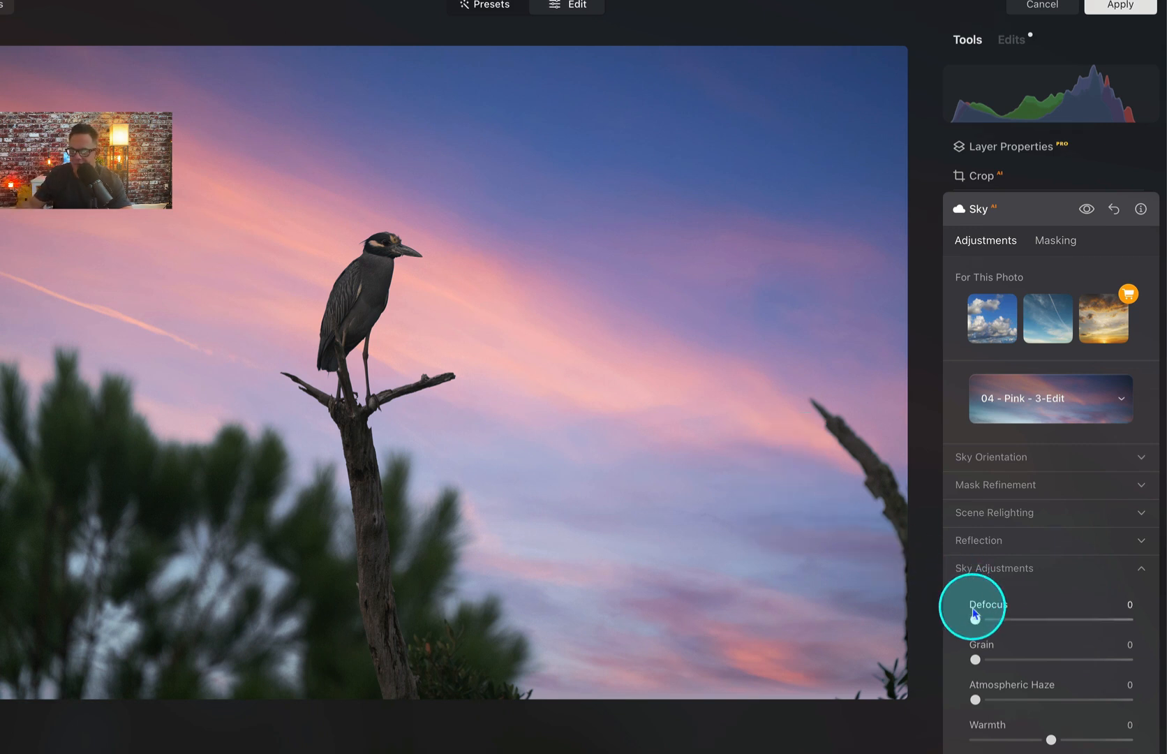
drag(976, 620, 1040, 620)
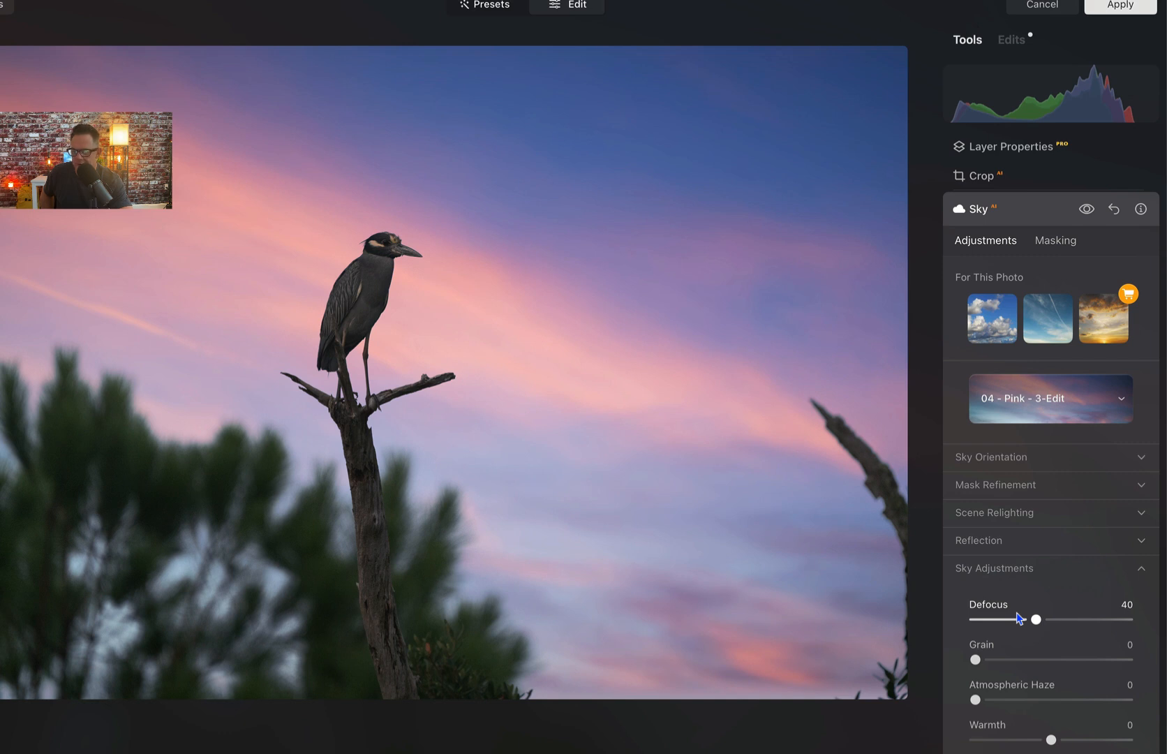
click(1019, 618)
scroll(1021, 620, down, 1)
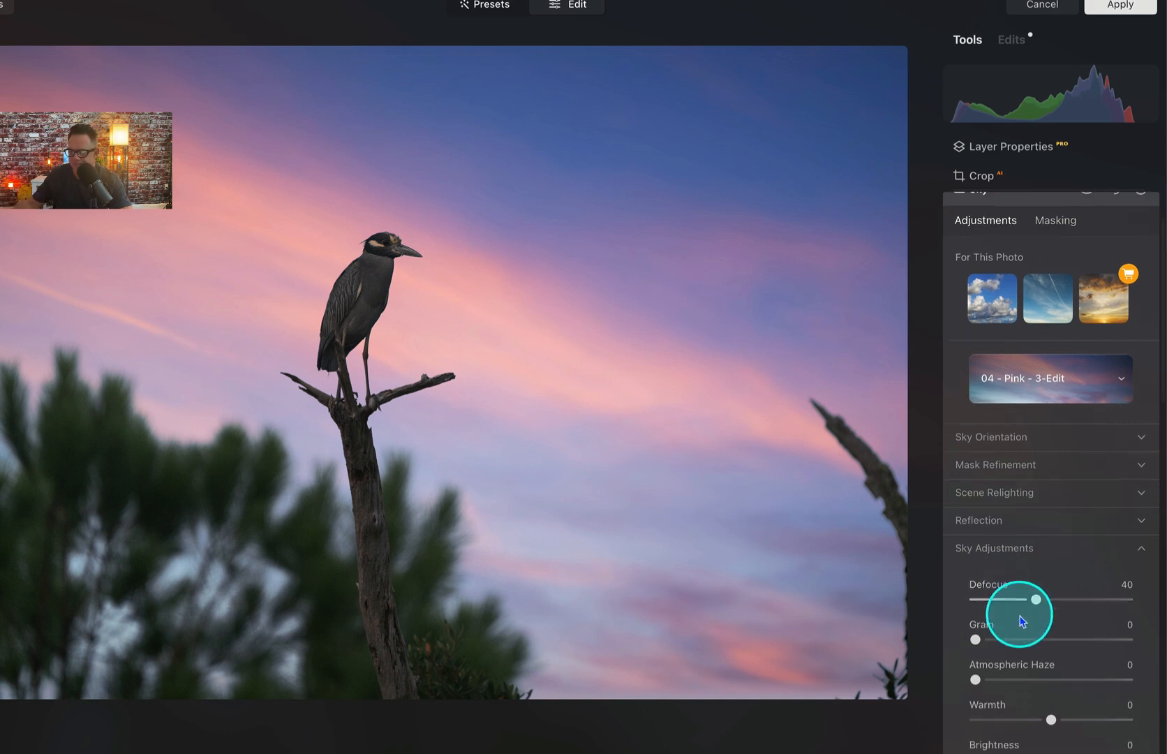
drag(1035, 599, 976, 606)
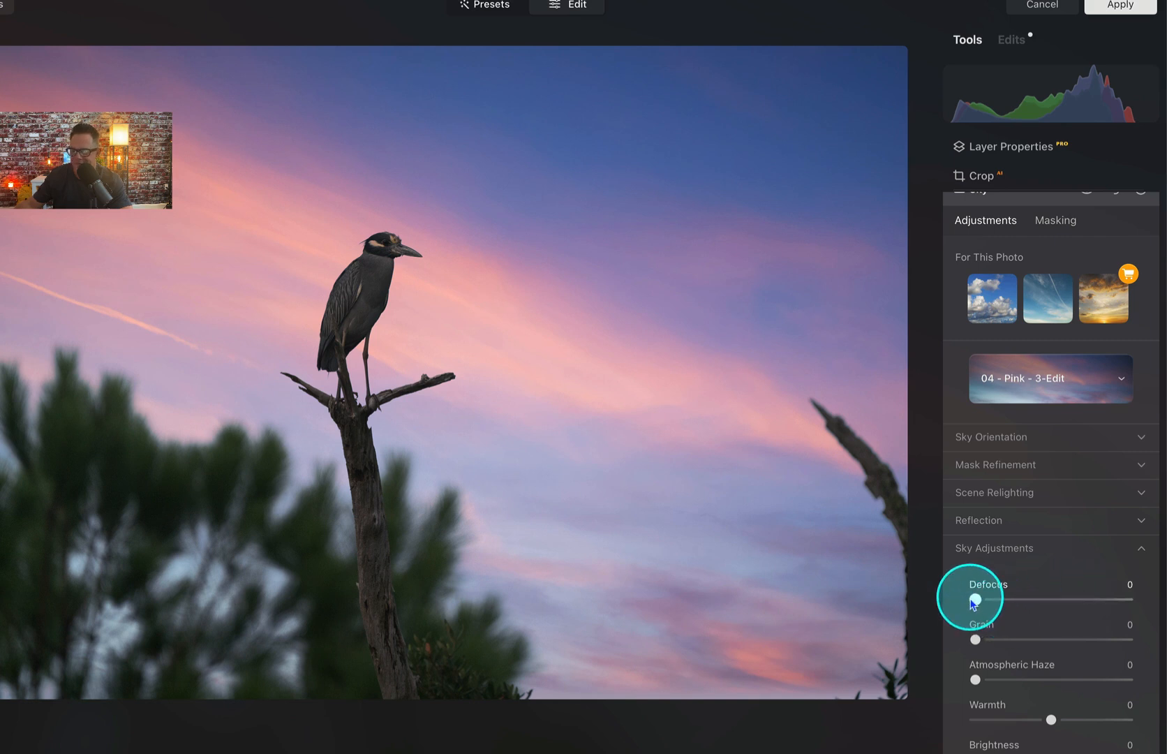
drag(971, 600, 1038, 595)
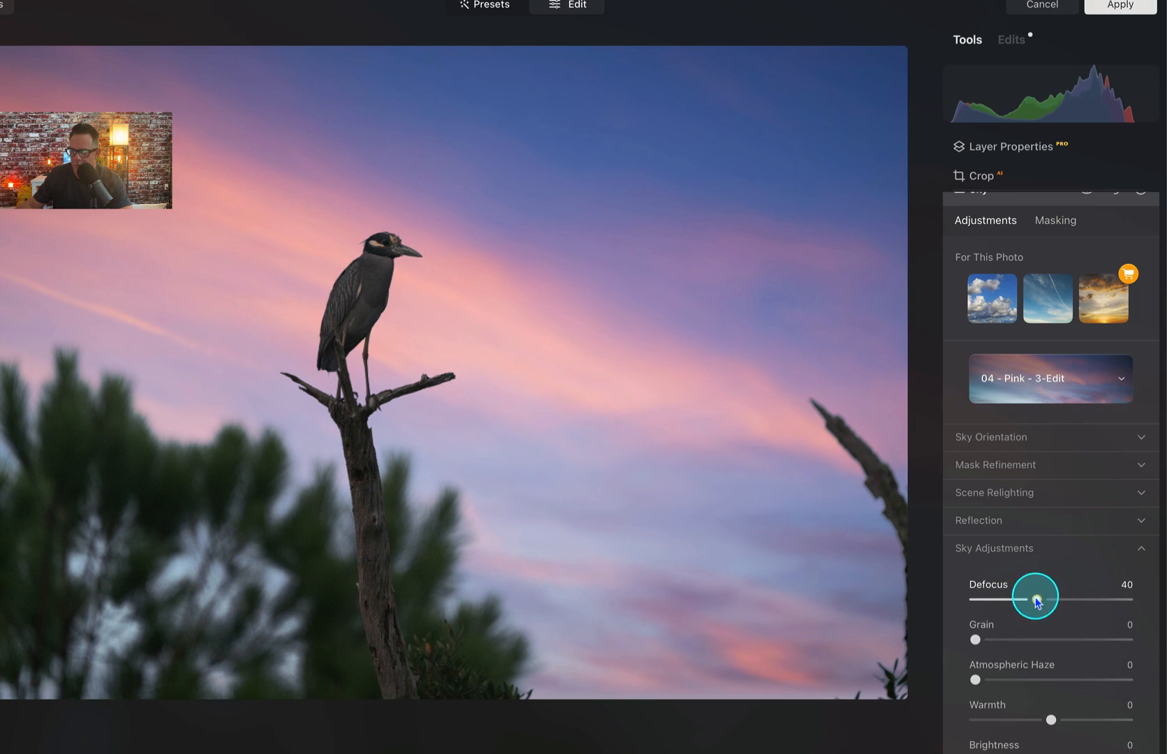
drag(1037, 600, 1066, 592)
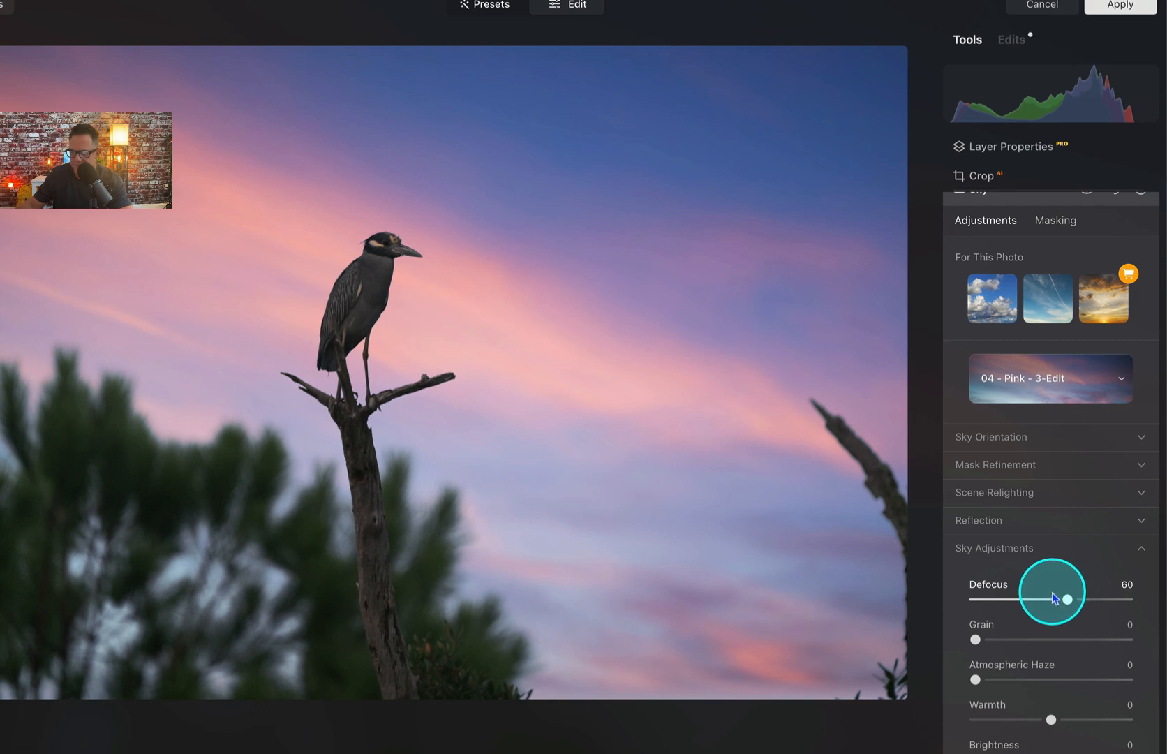
drag(1053, 595, 1082, 598)
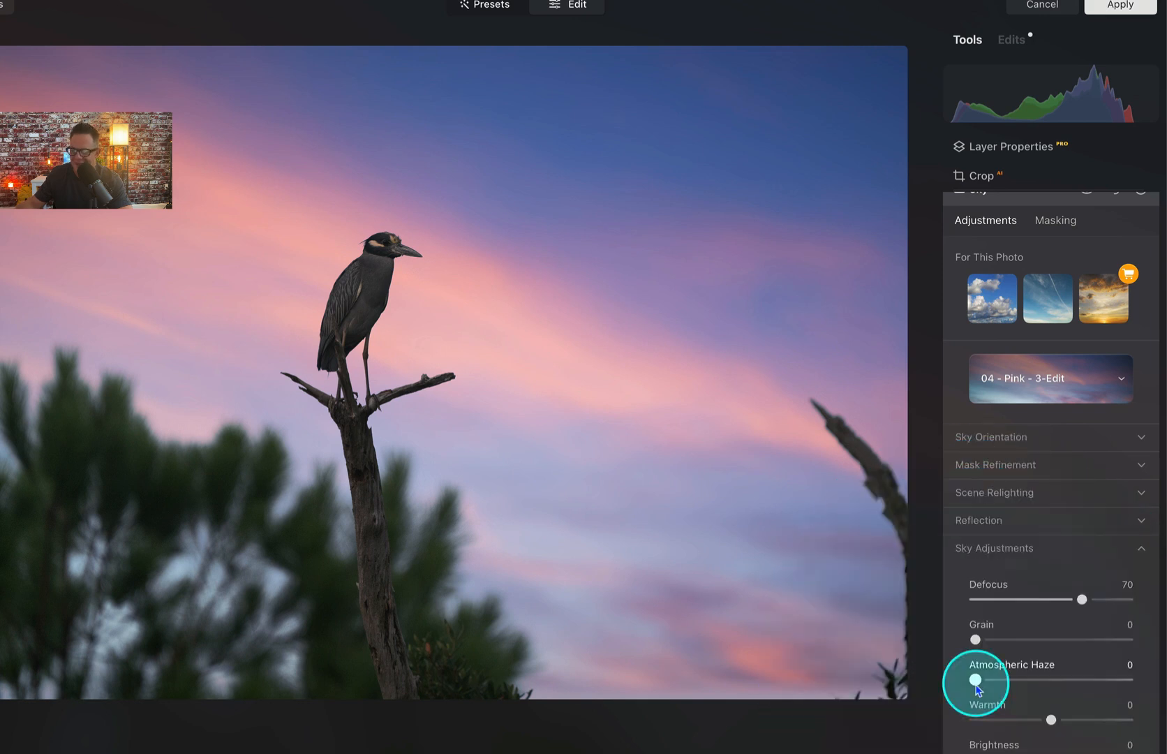
Leave Atmospheric Haze at 0 and set the replacement sky's Warmth to 60.
mouse_move(979, 677)
mouse_down()
mouse_move(1079, 676)
mouse_move(1033, 680)
mouse_move(1064, 681)
mouse_move(1100, 668)
mouse_move(977, 684)
mouse_up()
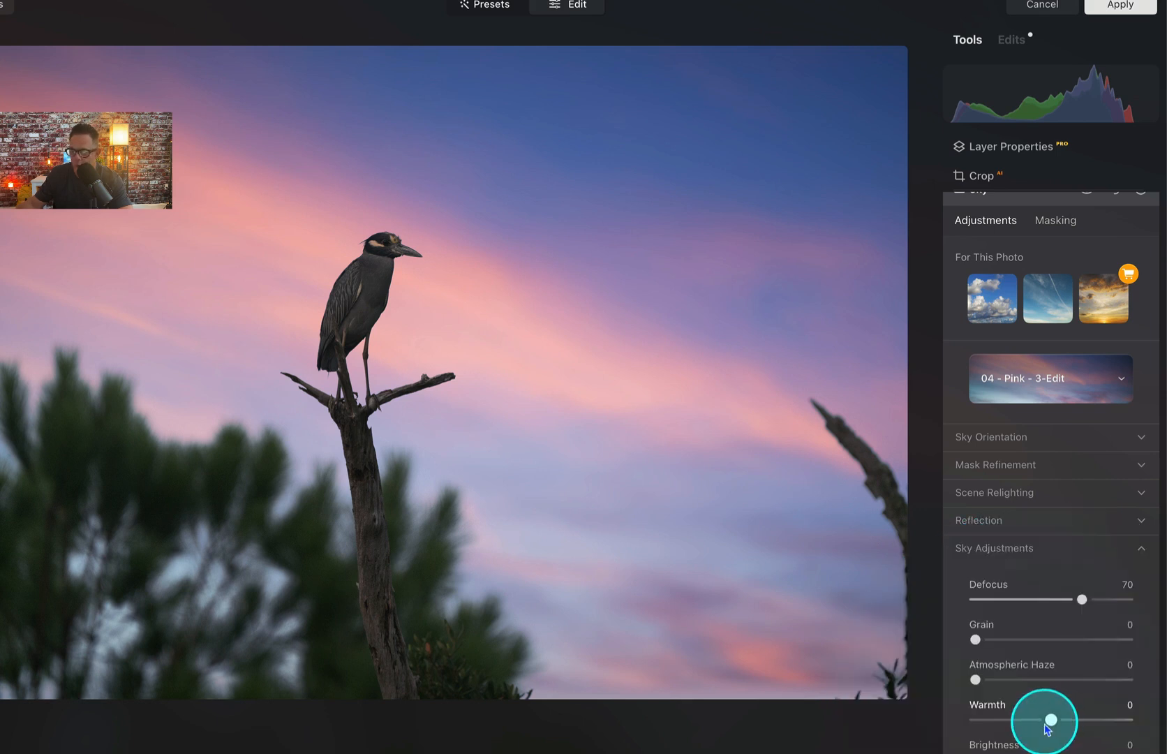
drag(1050, 724, 1099, 723)
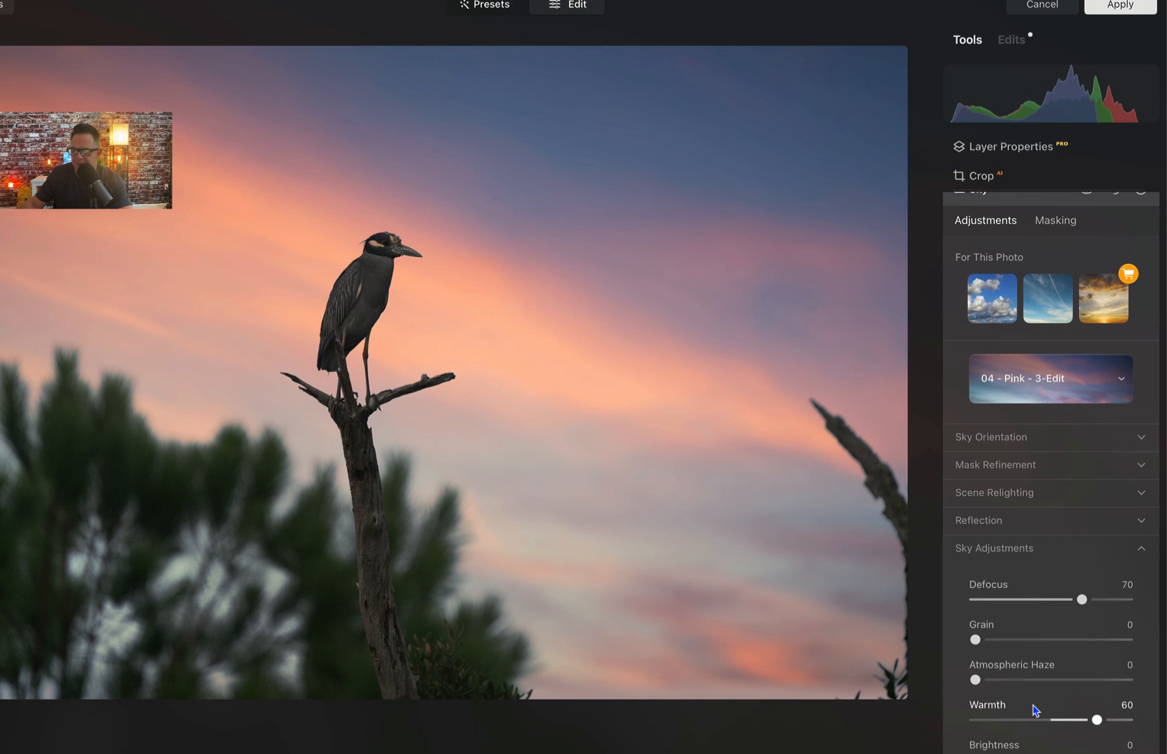
Compare a darker and a brighter replacement sky in the sky adjustments and set its Brightness to 70.
click(1029, 744)
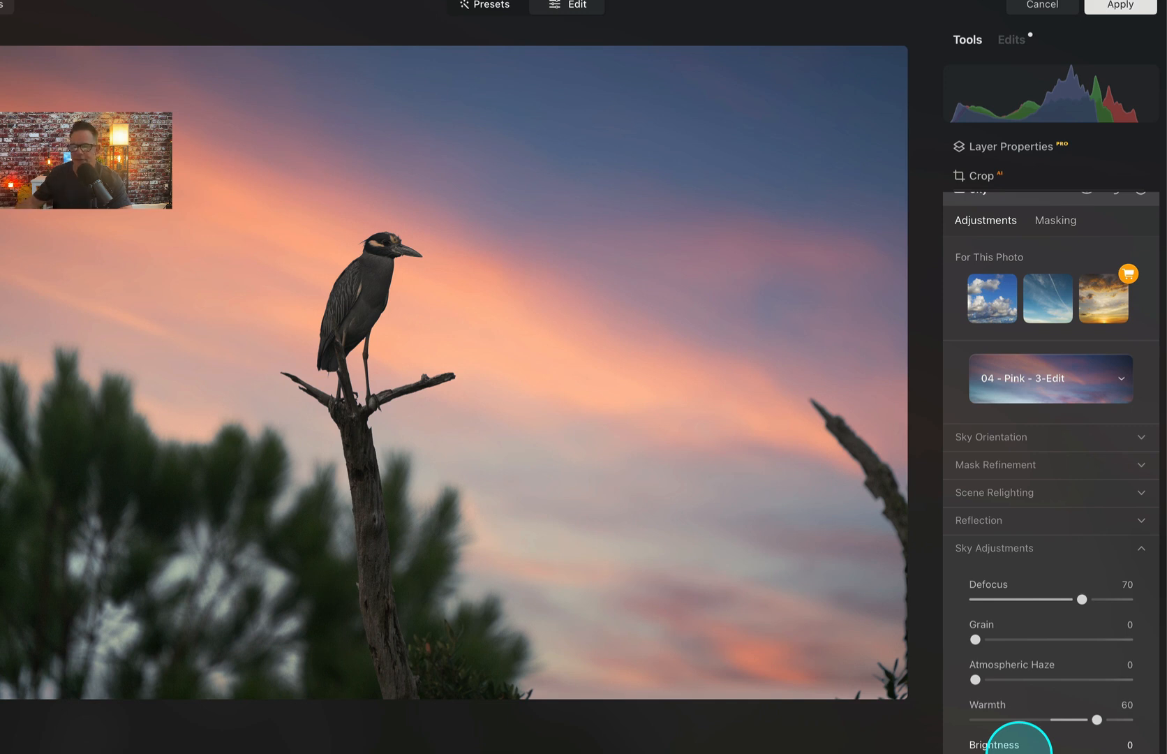
drag(1052, 752, 1006, 753)
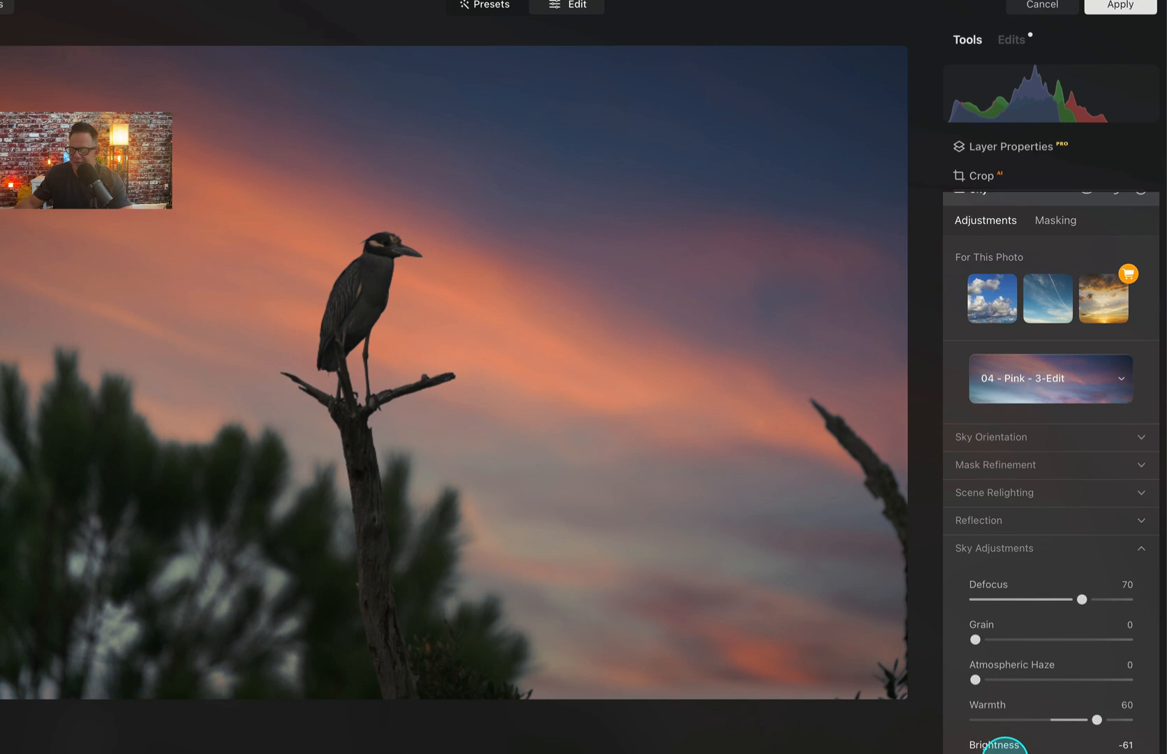
drag(1005, 752, 1104, 751)
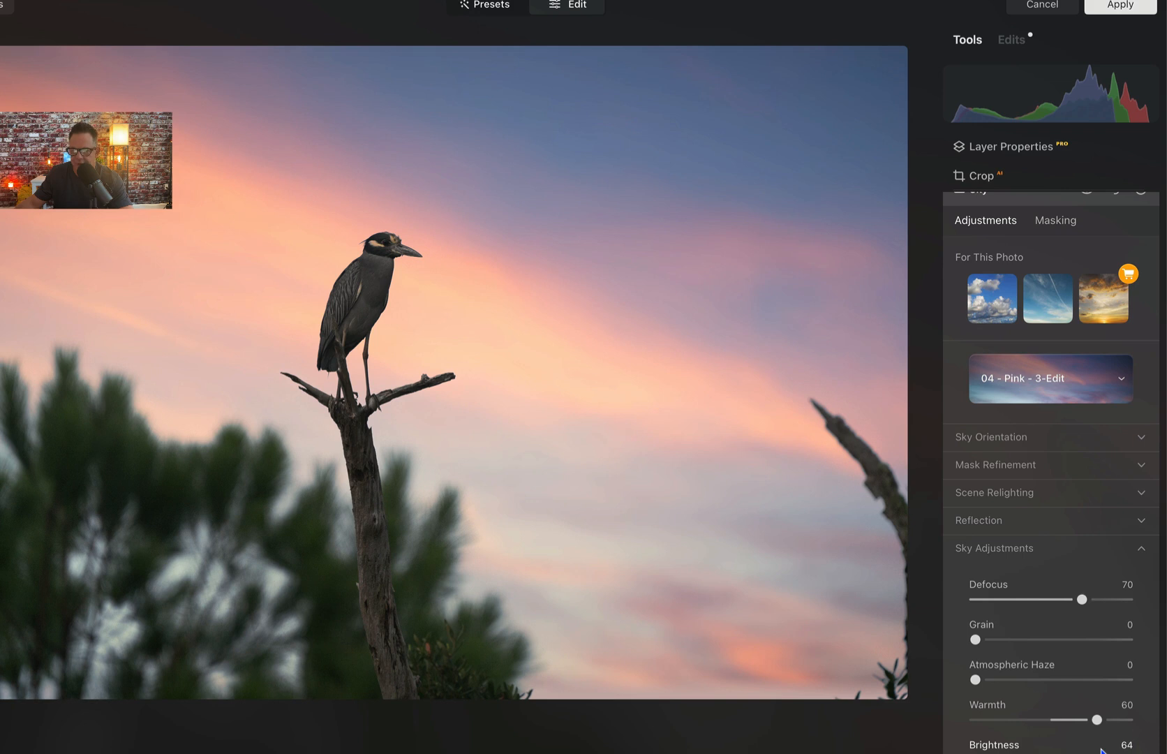
click(1100, 750)
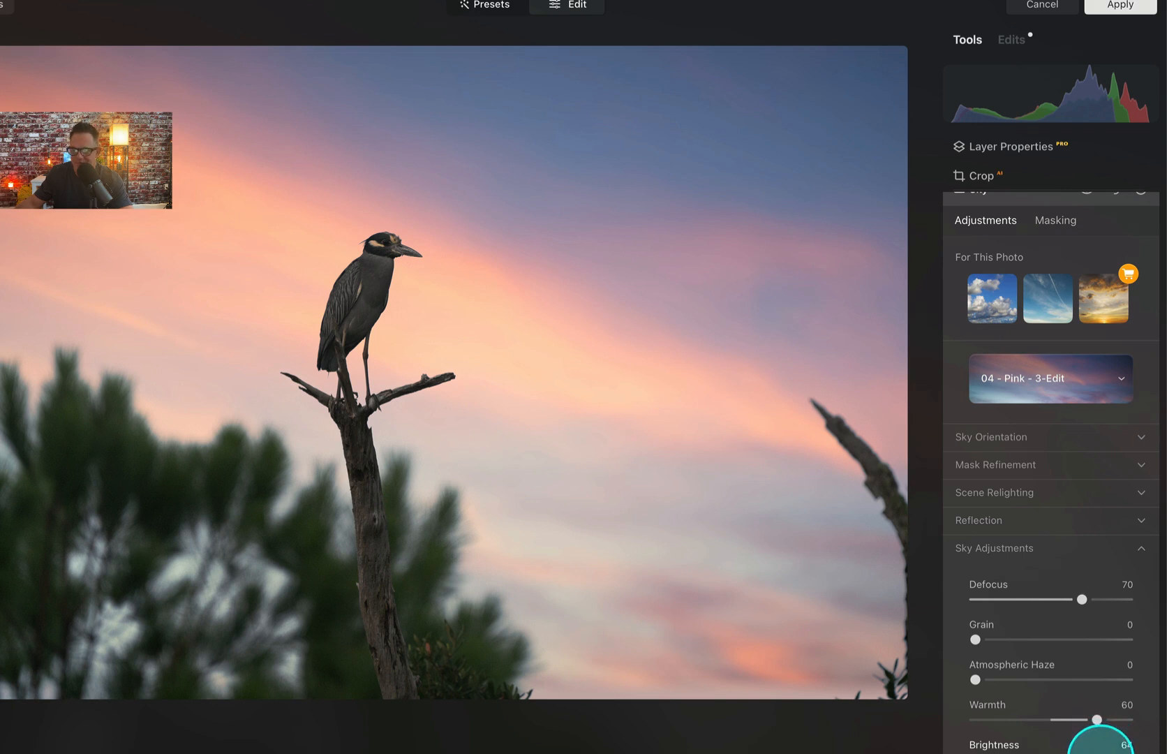
mouse_move(1098, 752)
mouse_down()
mouse_move(1114, 752)
mouse_move(1103, 752)
mouse_up()
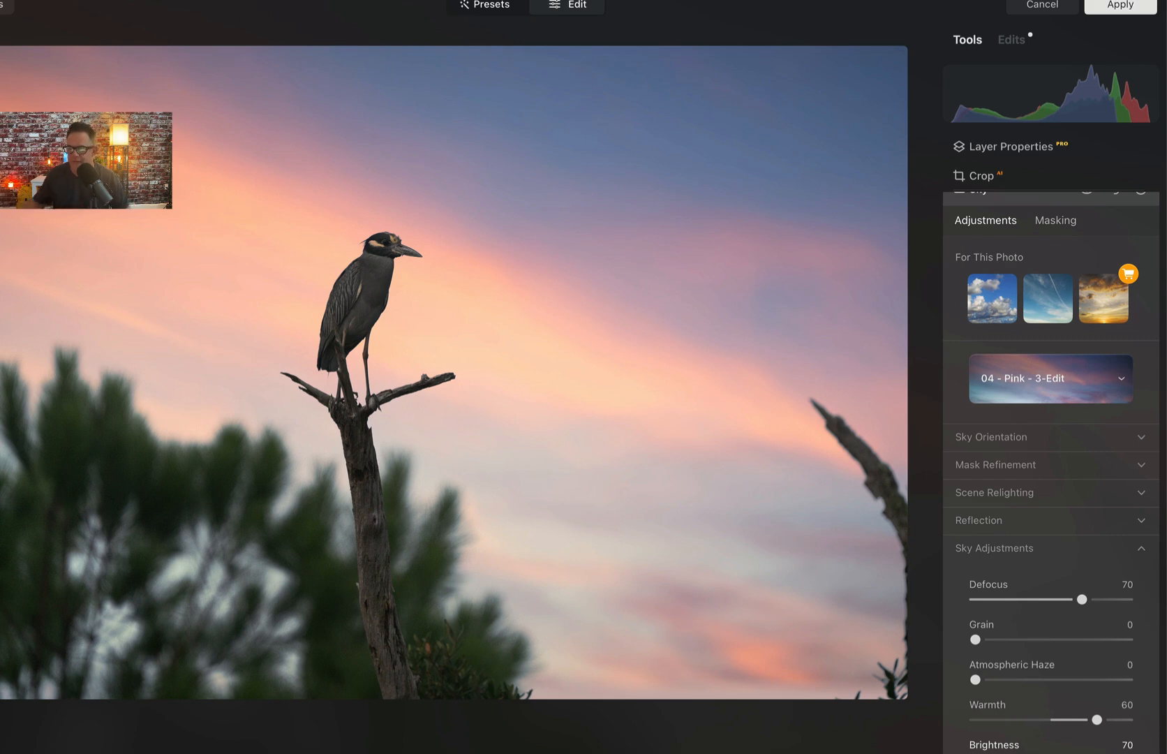
Apply the finished sky replacement and return to the edited heron photo in Lightroom.
click(907, 412)
click(908, 421)
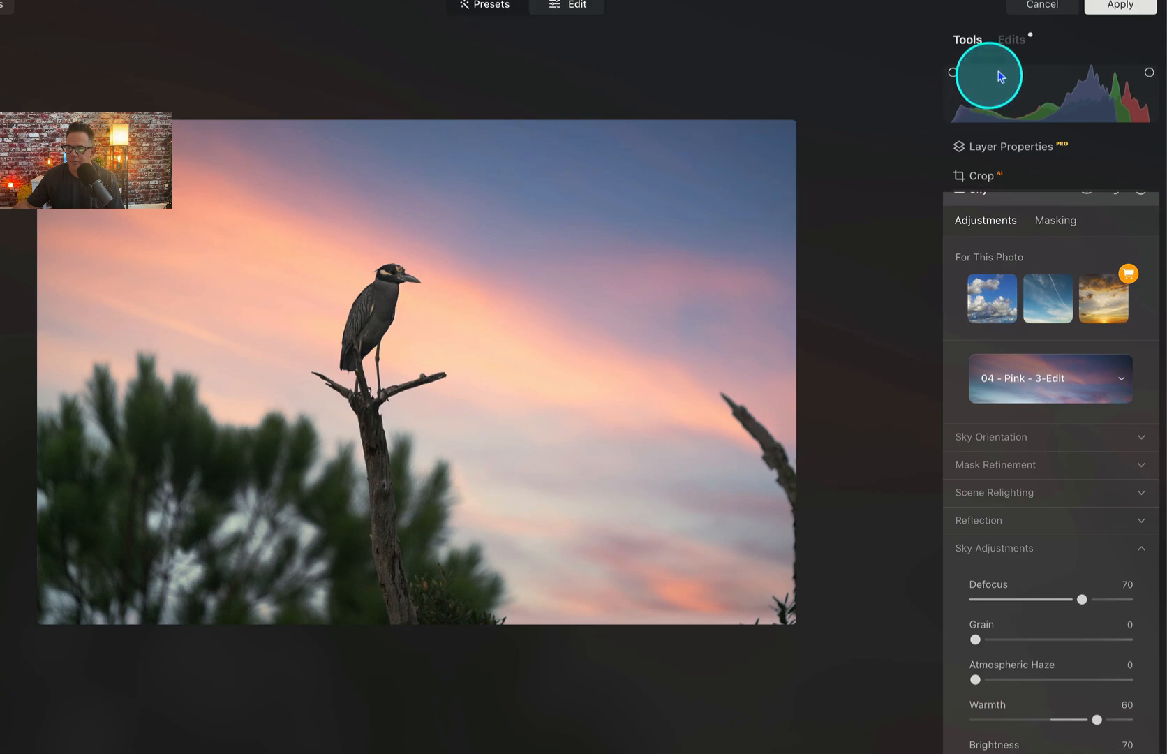
click(981, 142)
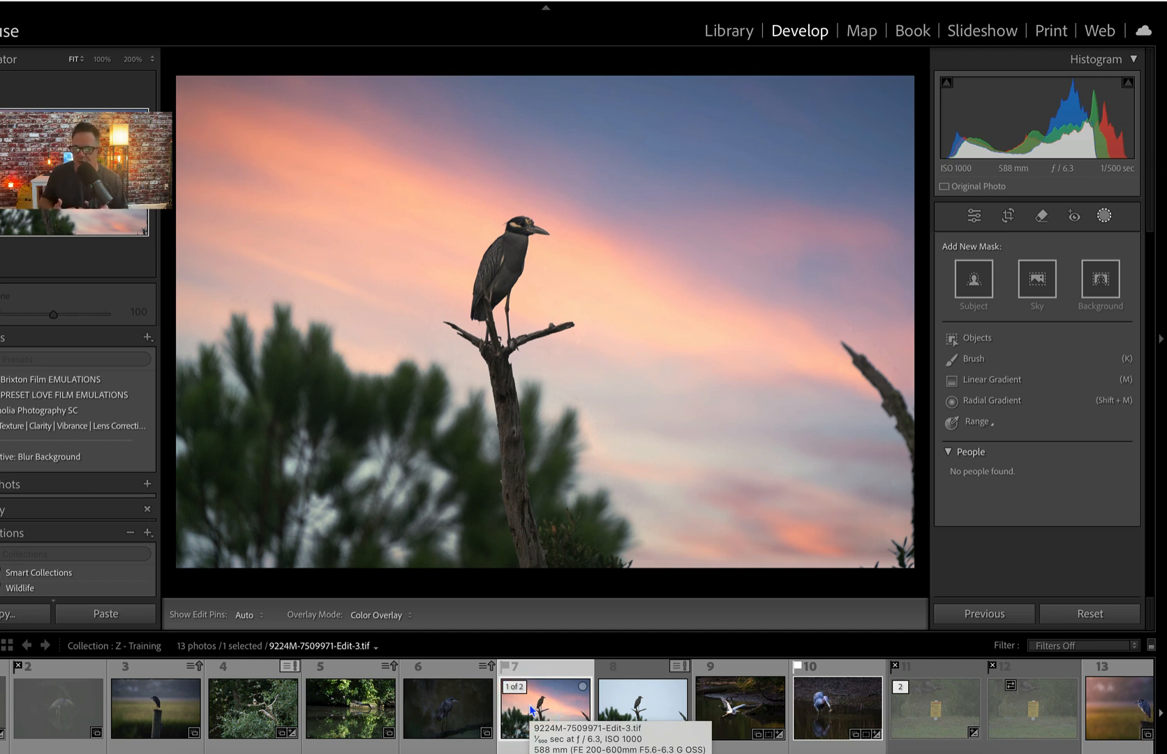
click(771, 576)
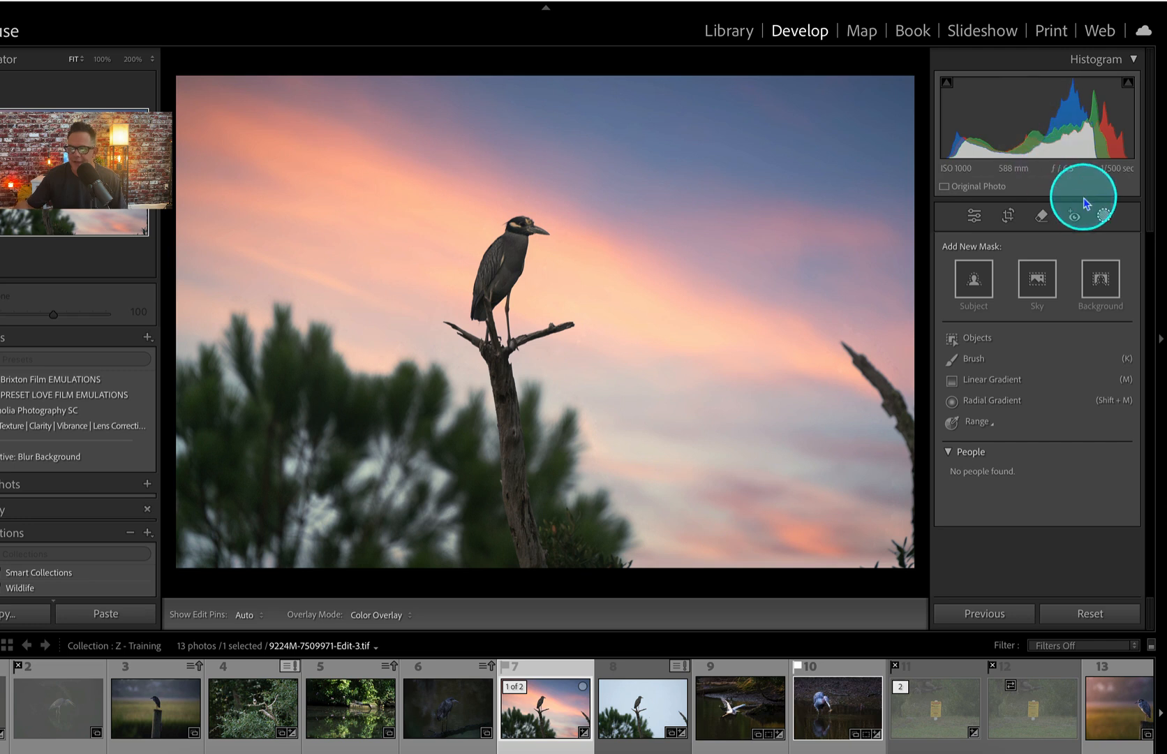
Mask the heron as an object and set Exposure 1.13, Contrast 16, Highlights -9, Shadows -7, Whites 51 and Blacks -4.
click(1104, 216)
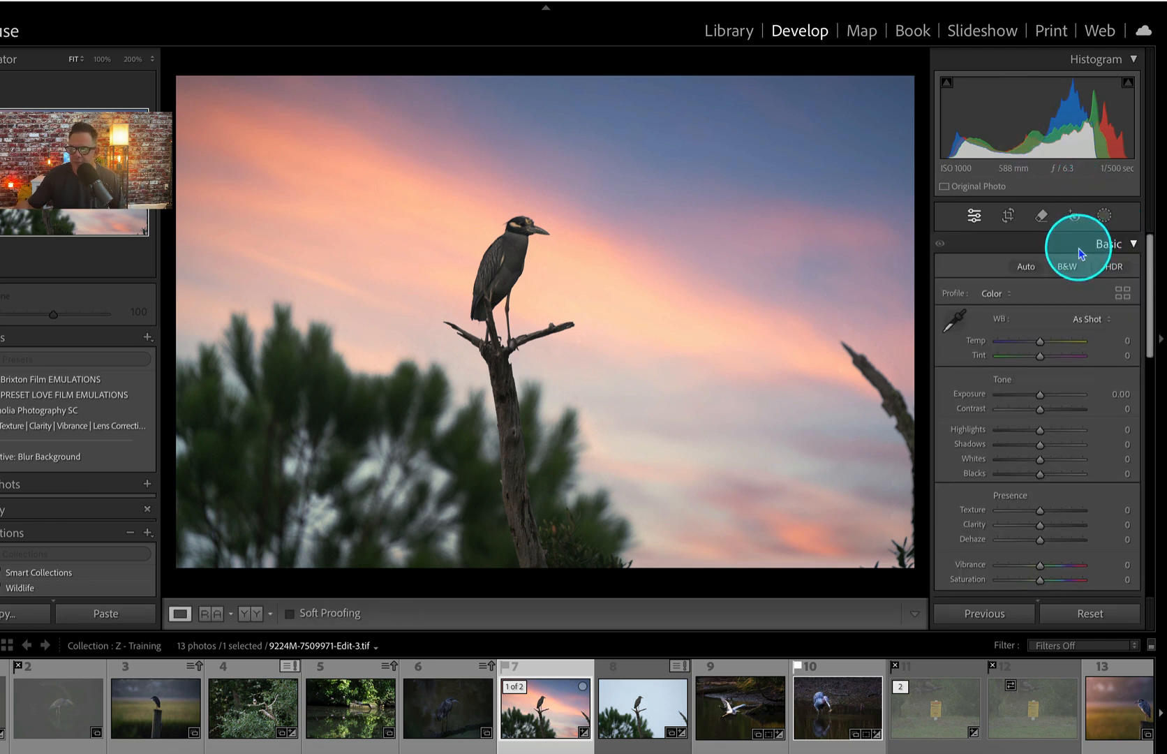
click(1104, 217)
click(976, 338)
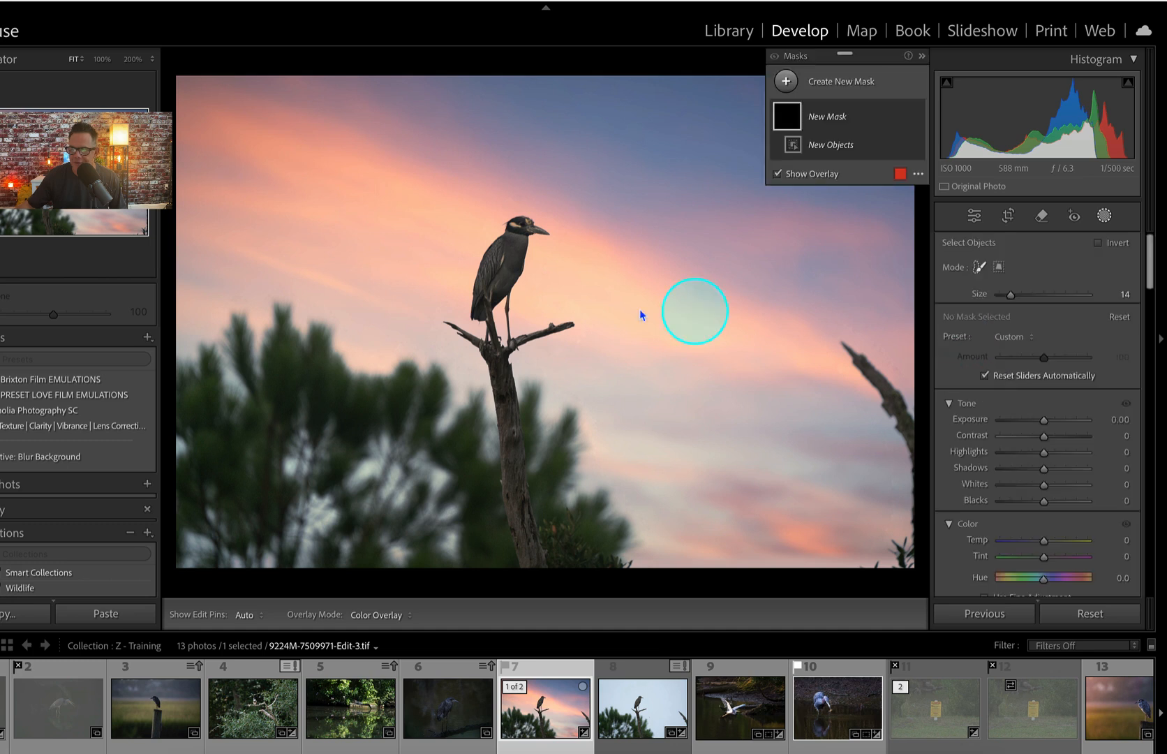
mouse_move(477, 312)
mouse_down()
mouse_move(483, 262)
mouse_move(510, 231)
mouse_move(533, 232)
mouse_move(499, 289)
mouse_up()
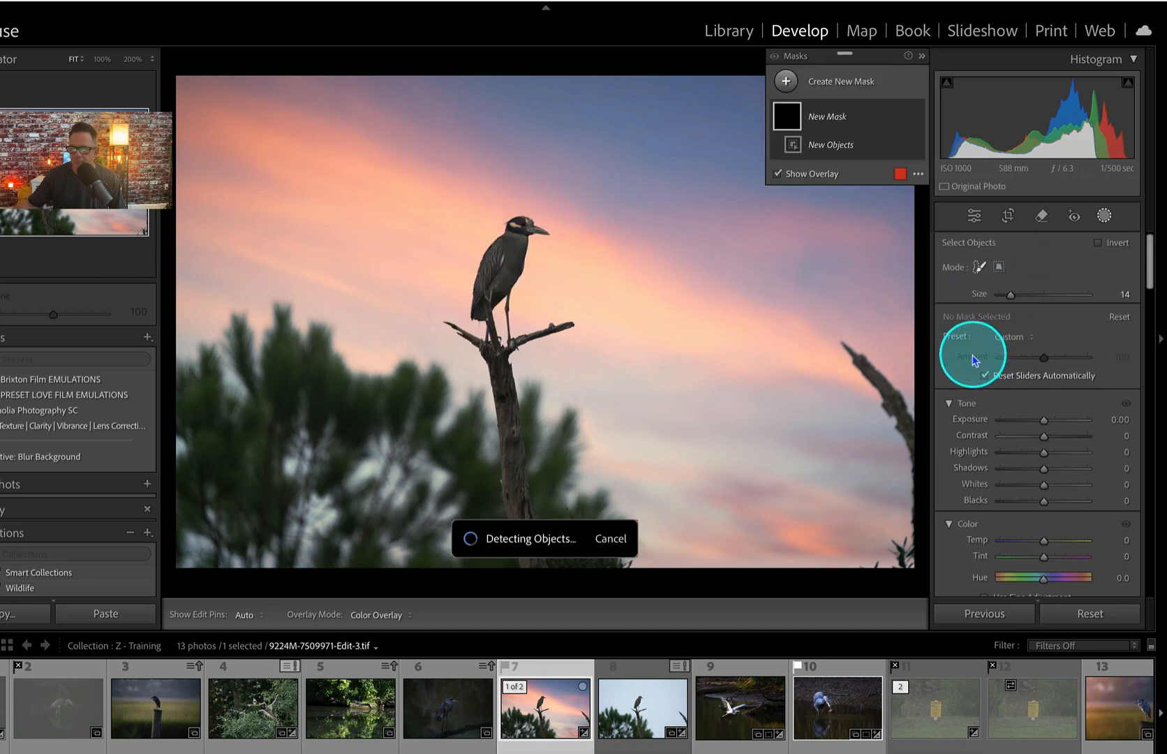
drag(1044, 369, 1039, 449)
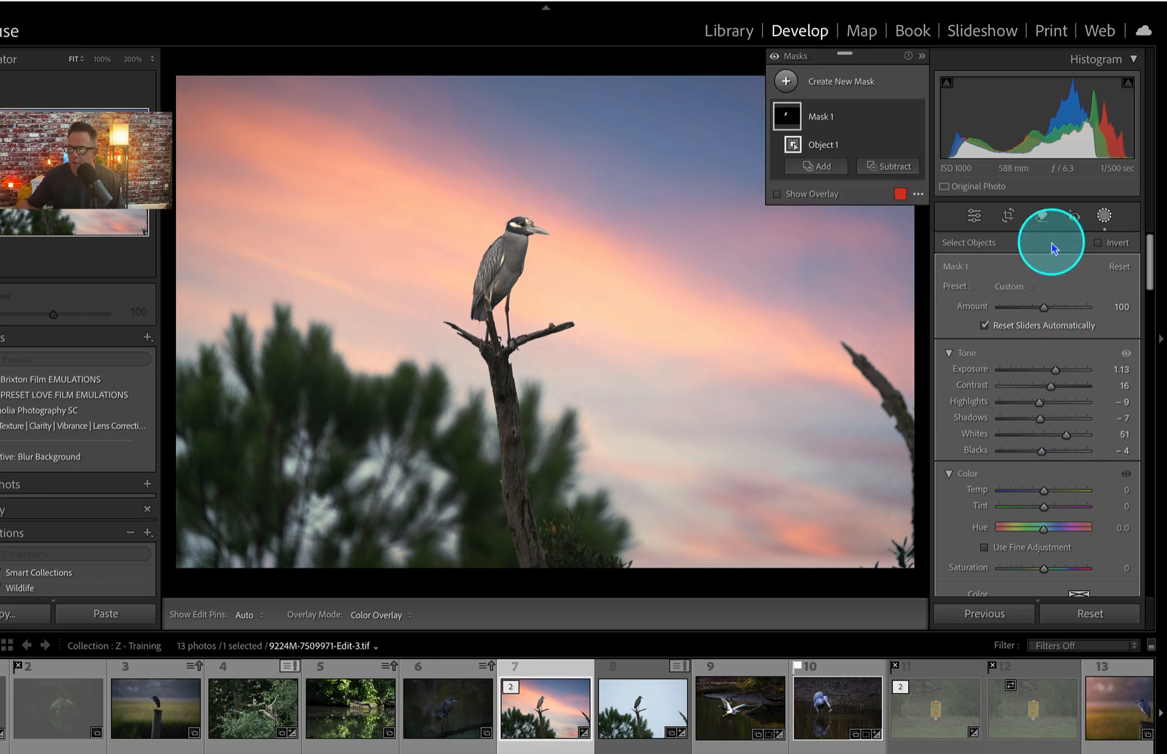
click(1104, 216)
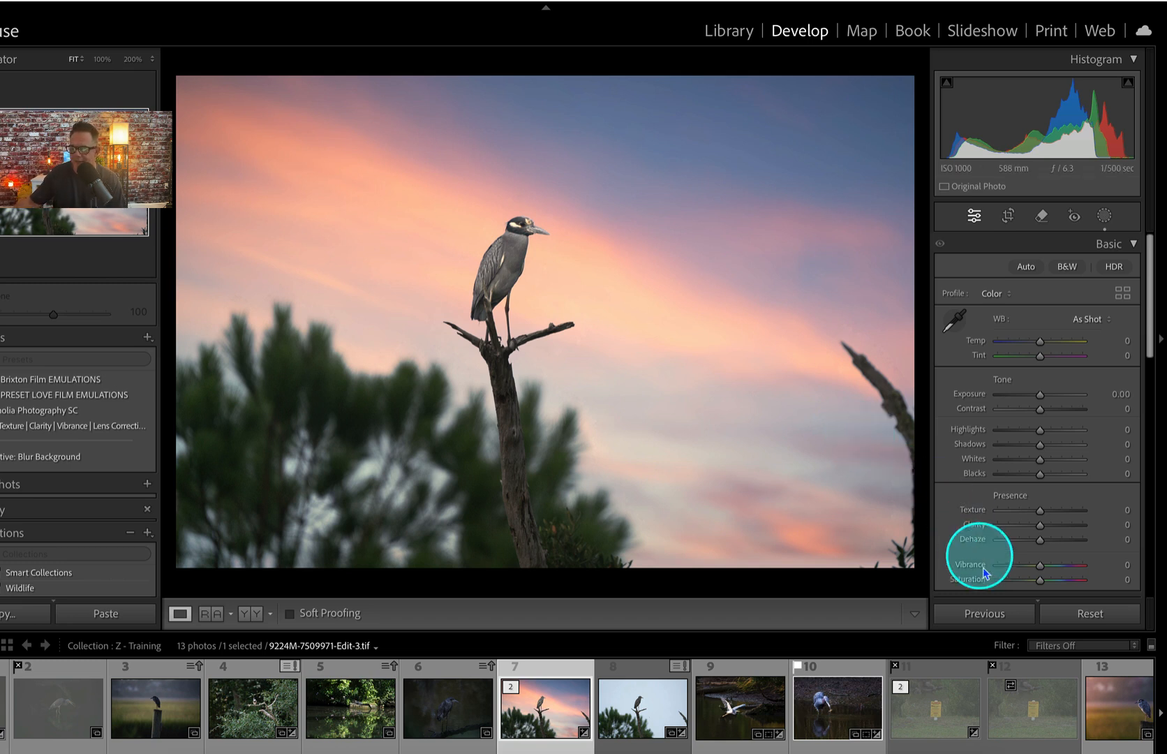
Send a copy of 82824n-7508346.dng, the heron on the wooden post, with Lightroom adjustments to Luminar Neo for editing.
scroll(1046, 752, right, 1)
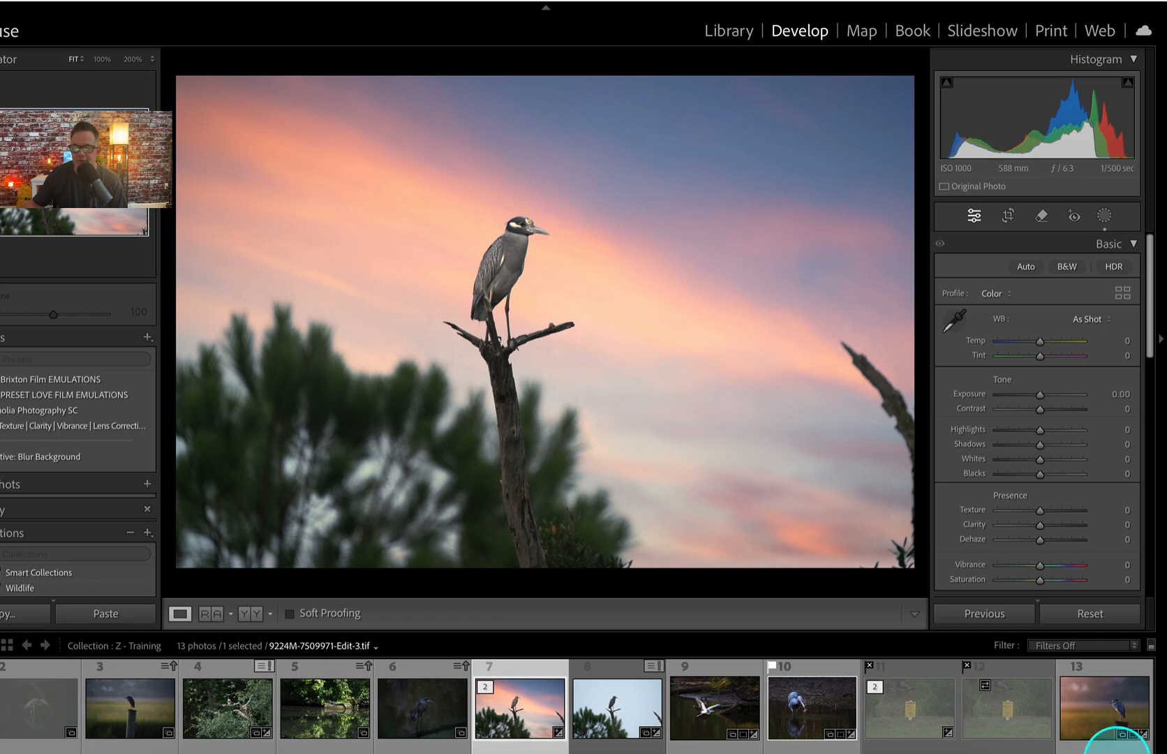
click(1101, 706)
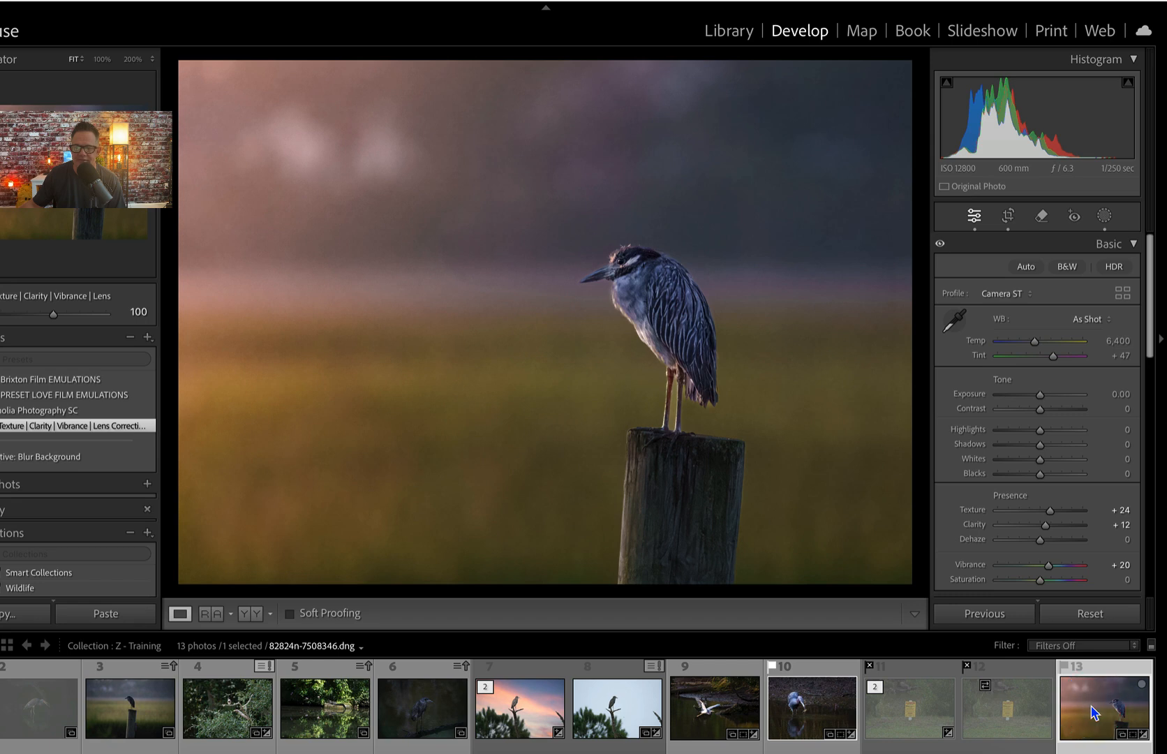
right_click(1093, 709)
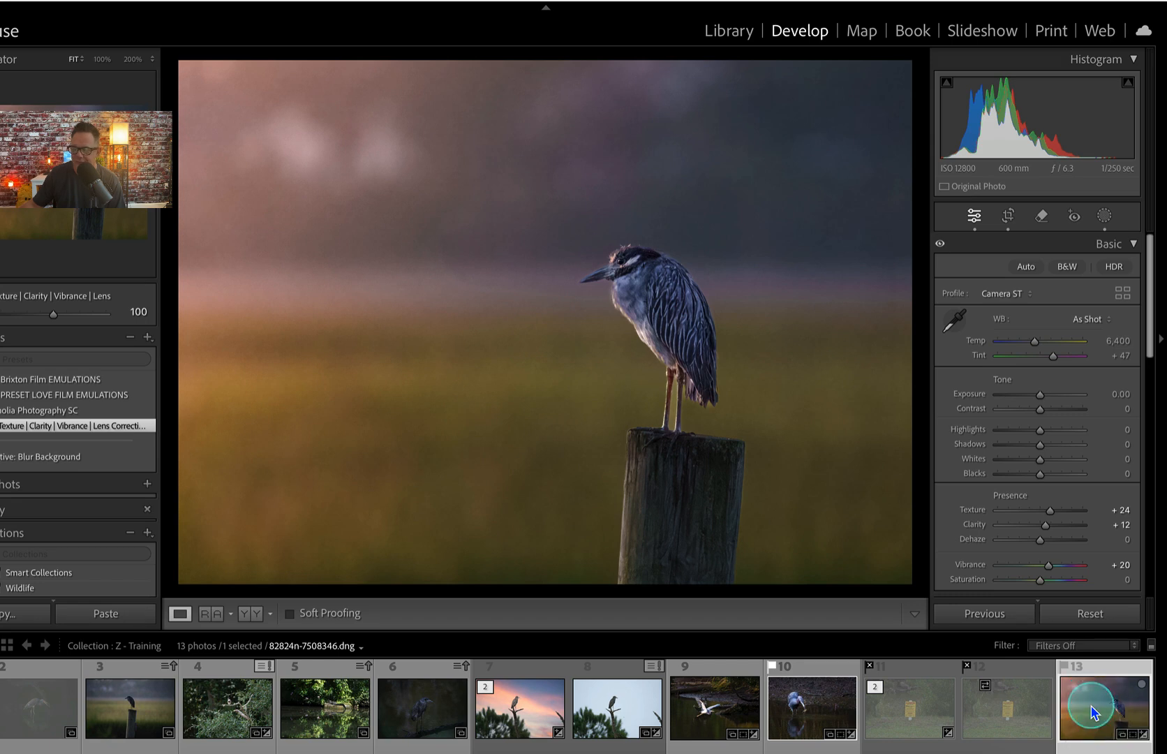
mouse_move(1047, 368)
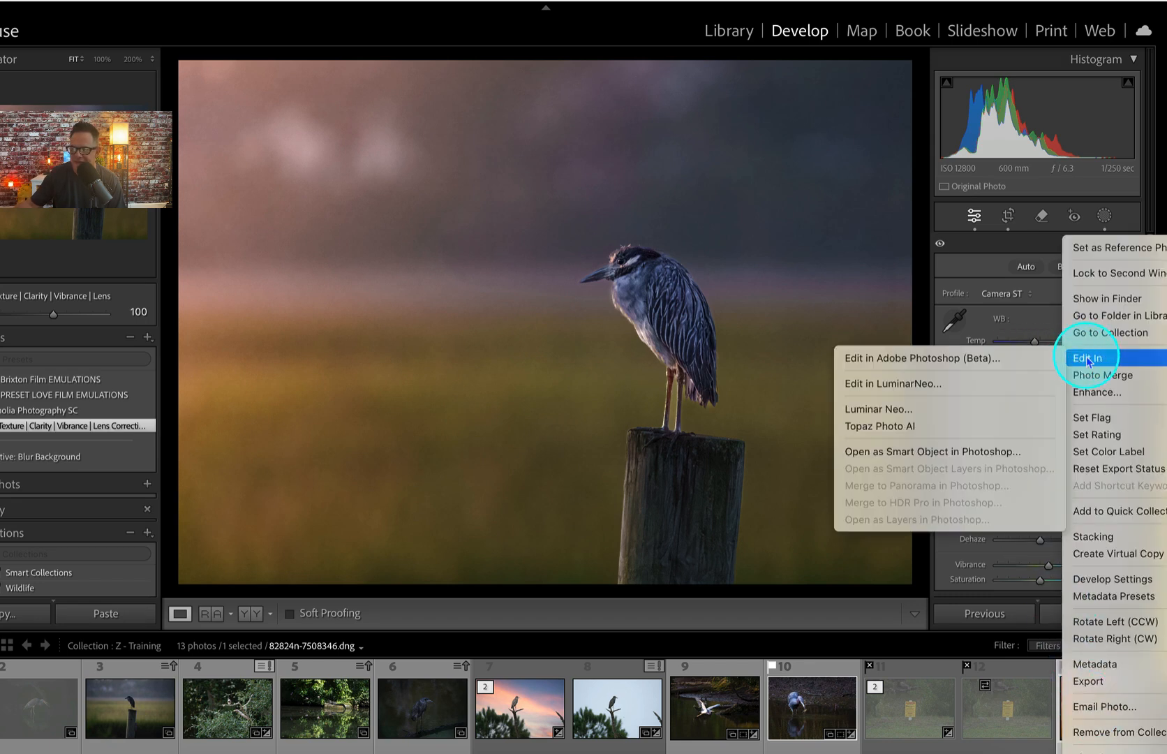
click(867, 446)
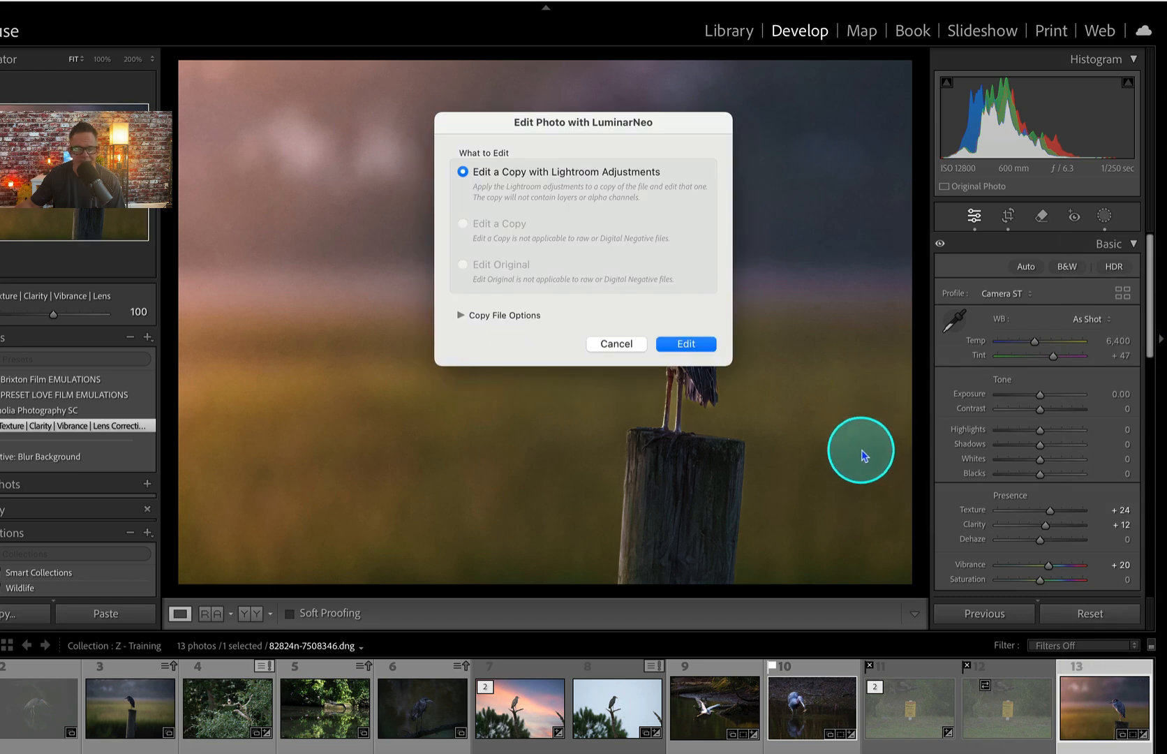
click(682, 344)
click(620, 452)
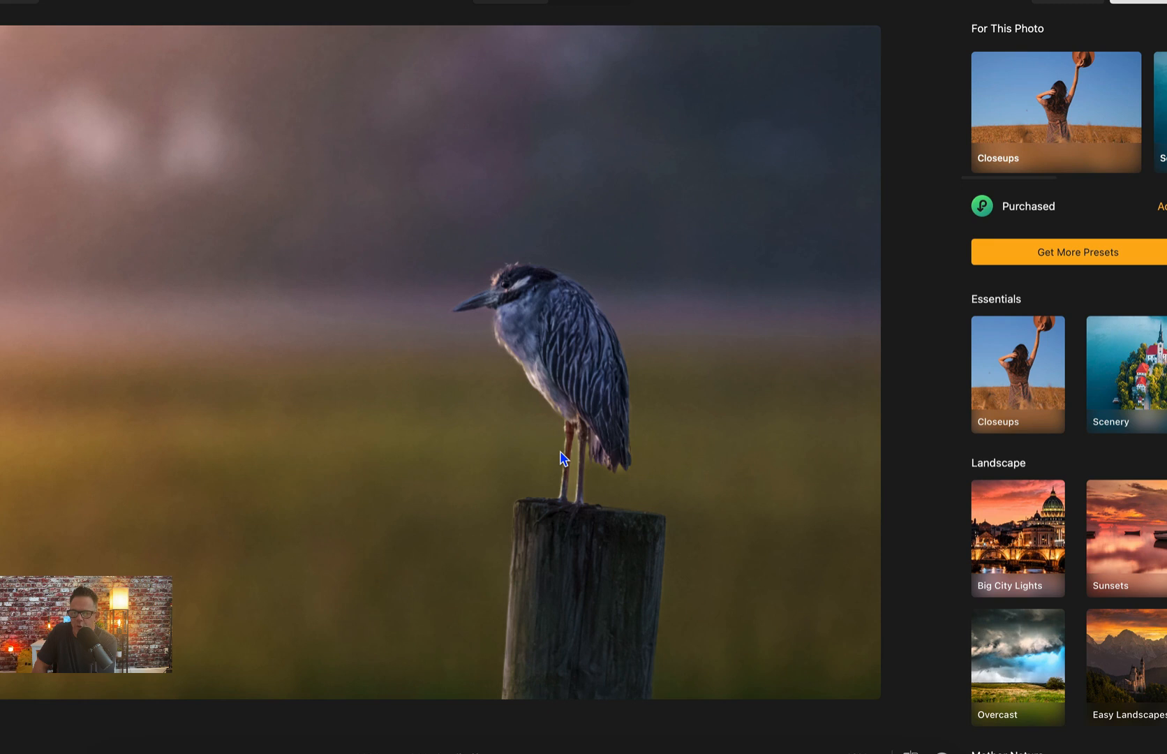
Start the Sunrays tool on the heron photo and display its sun center for placement.
click(471, 60)
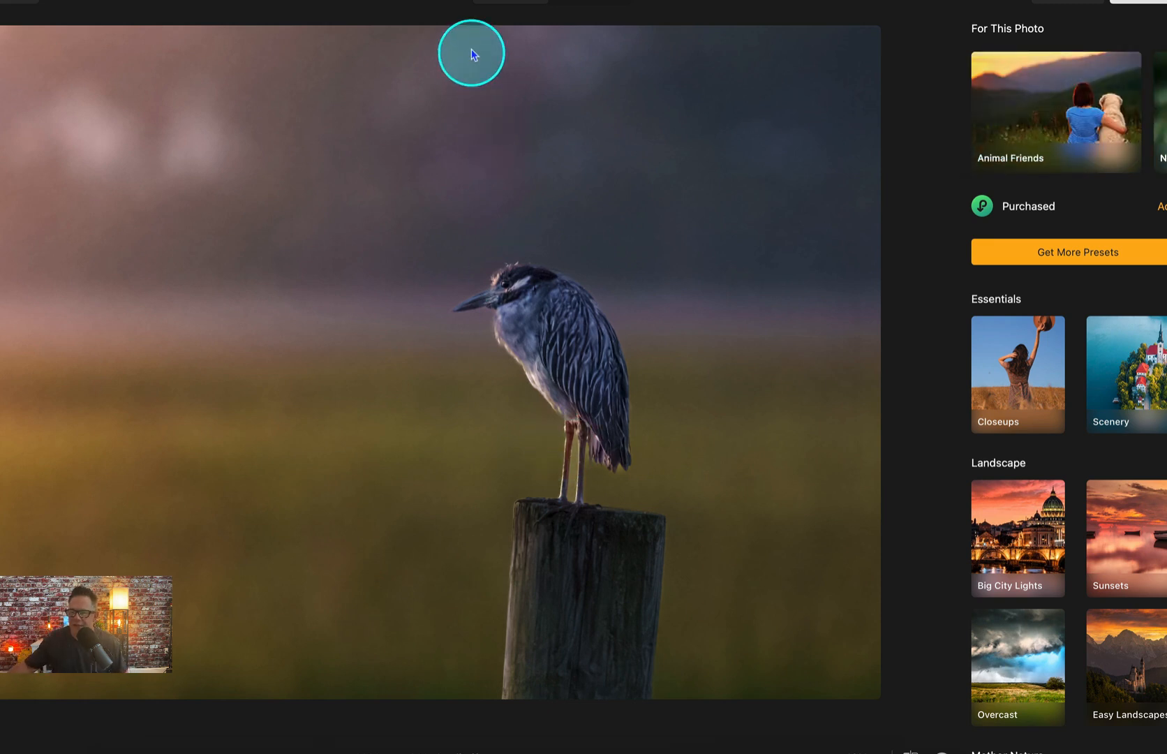
click(595, 8)
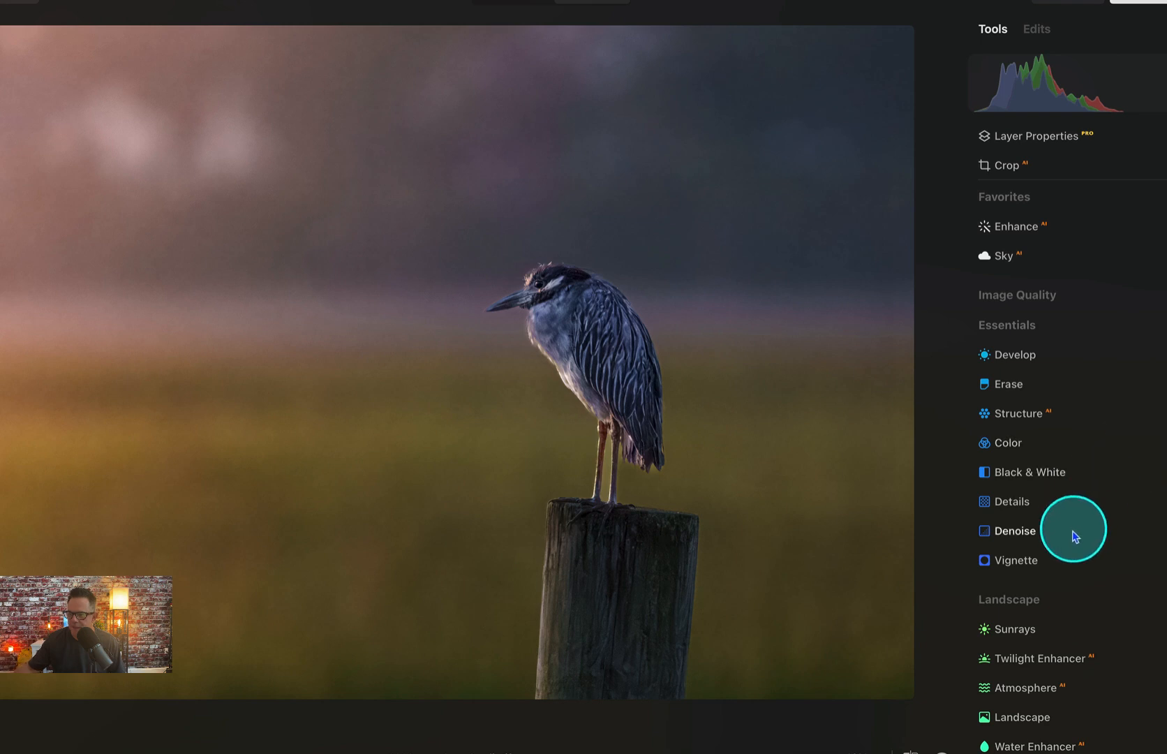
scroll(1076, 533, down, 5)
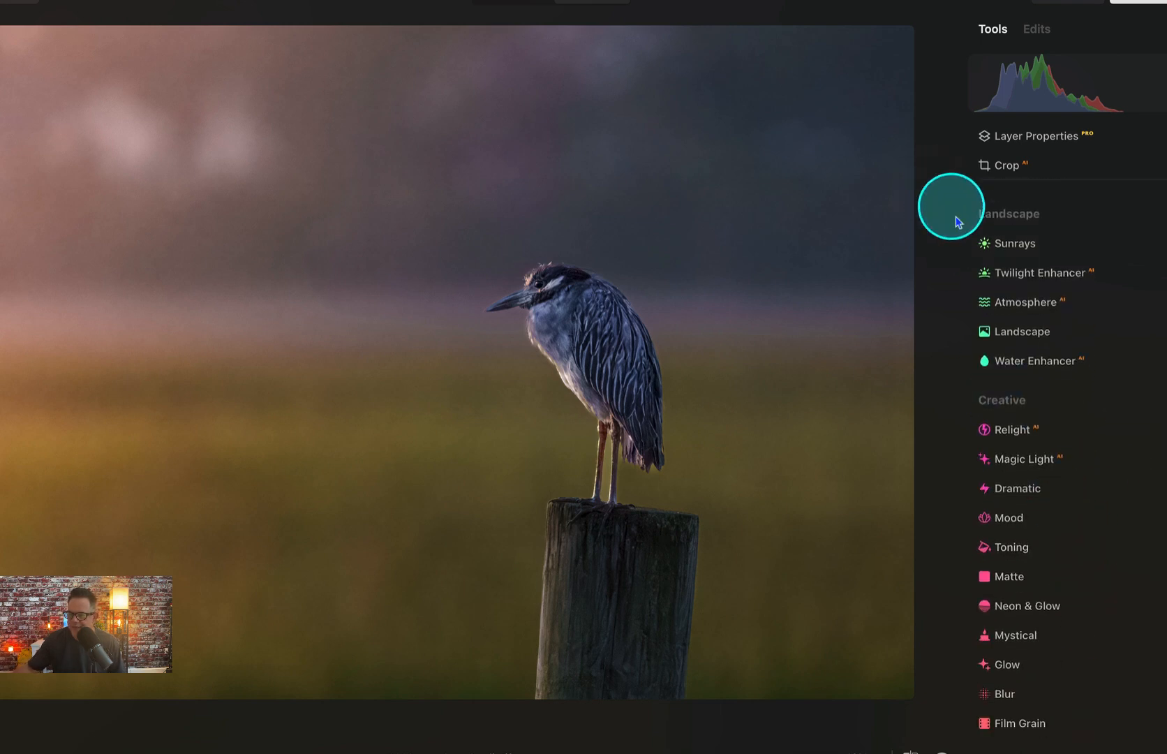
click(999, 243)
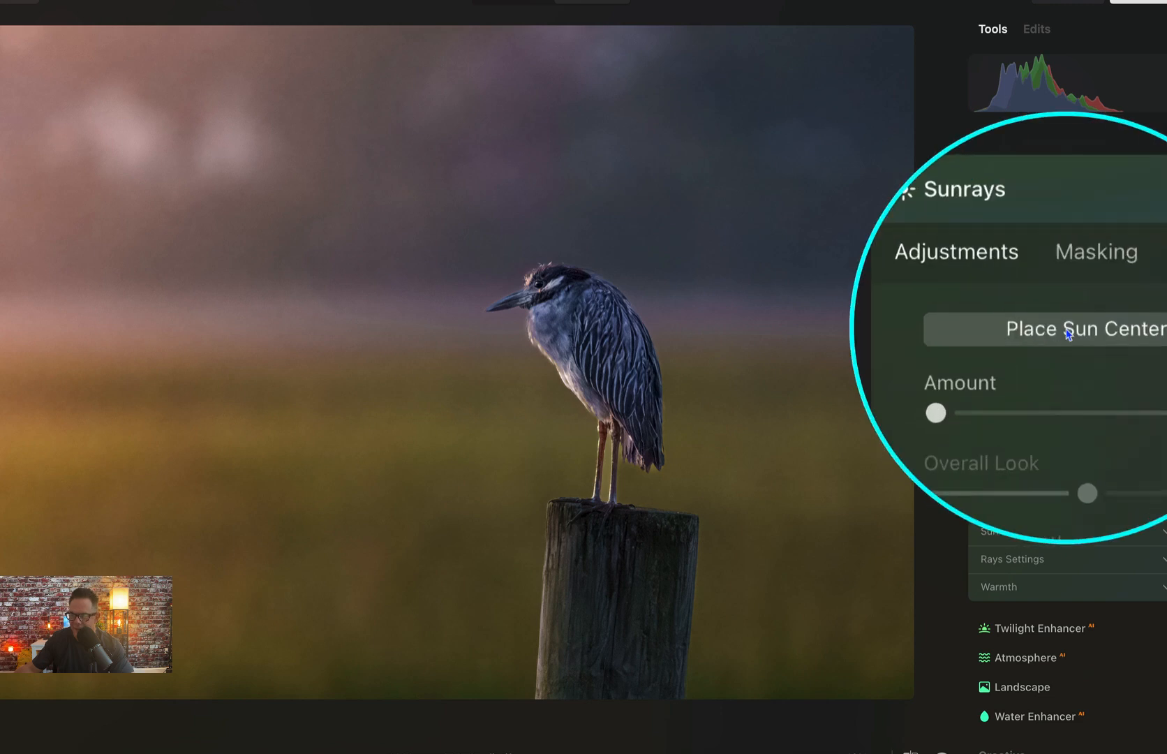
click(1068, 330)
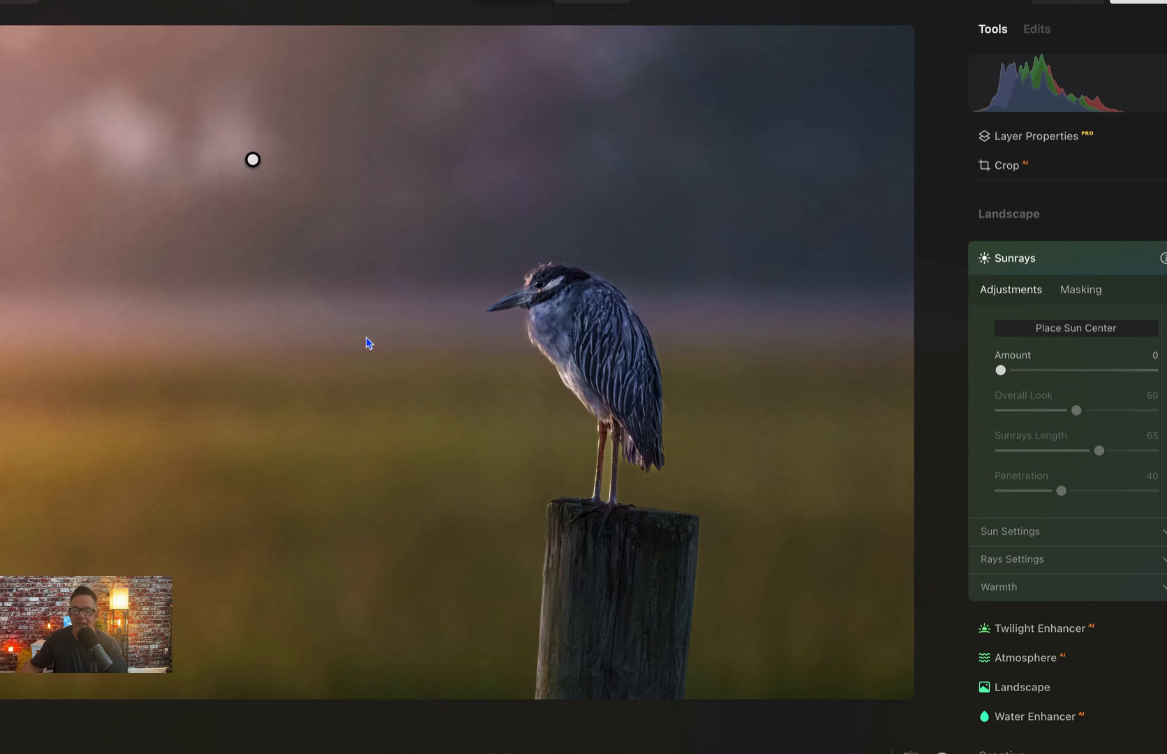
Try the sun center in the photo's upper-right corner, and place it at the upper-left corner of the photo.
drag(253, 162, 902, 37)
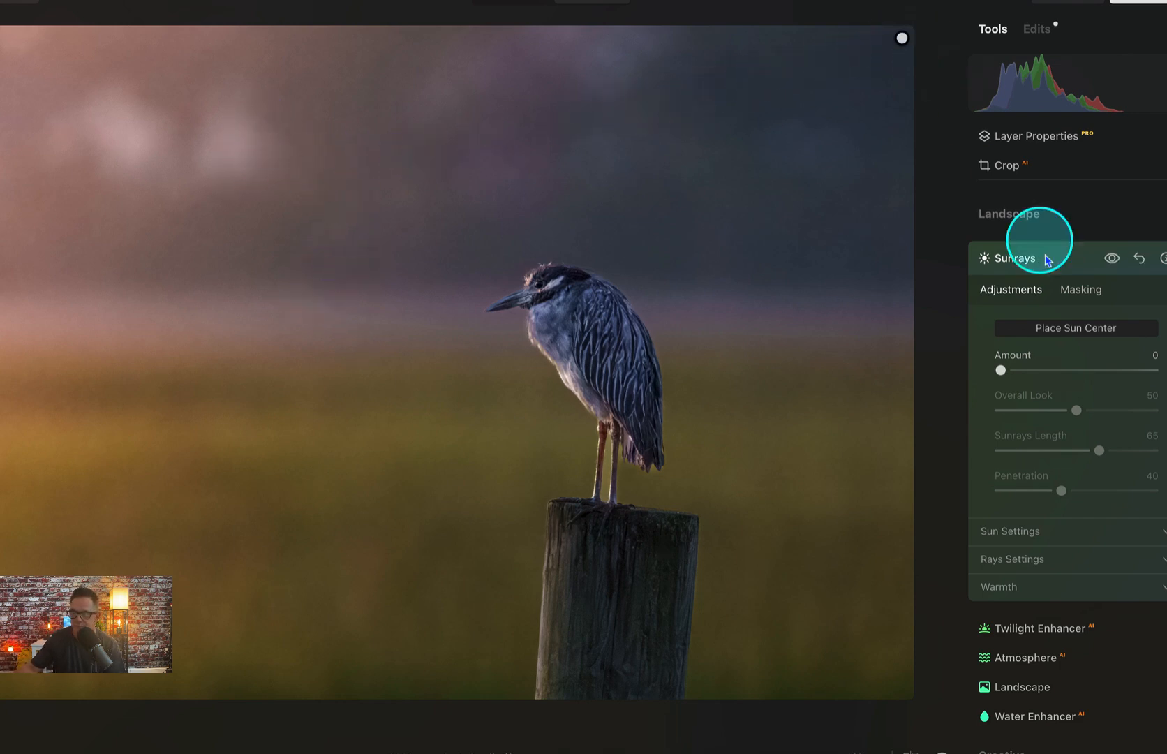
drag(1000, 370, 945, 388)
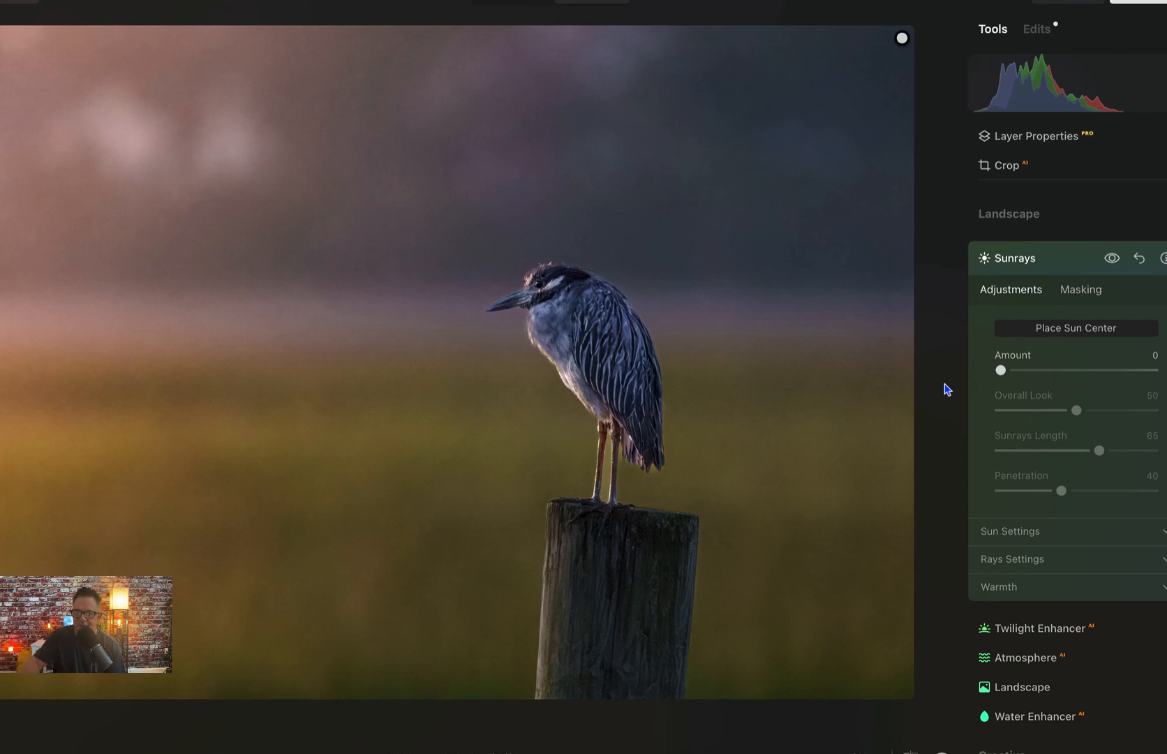
scroll(945, 390, up, 1)
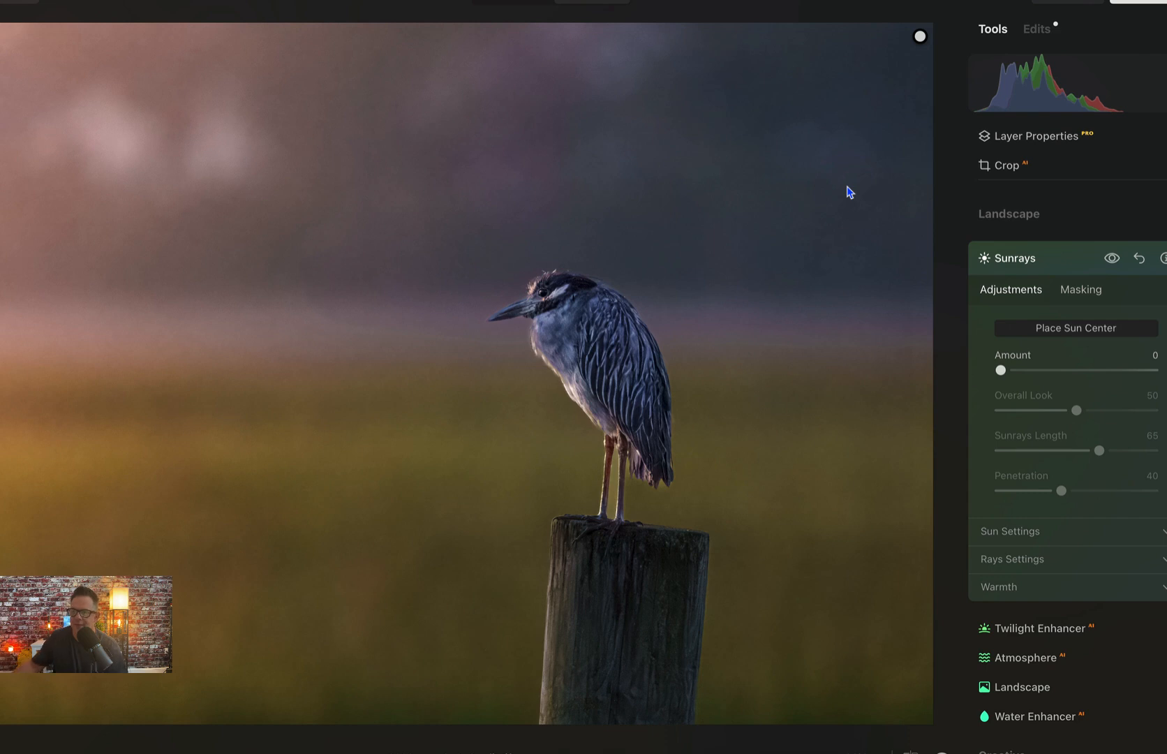
drag(924, 36, 1, 44)
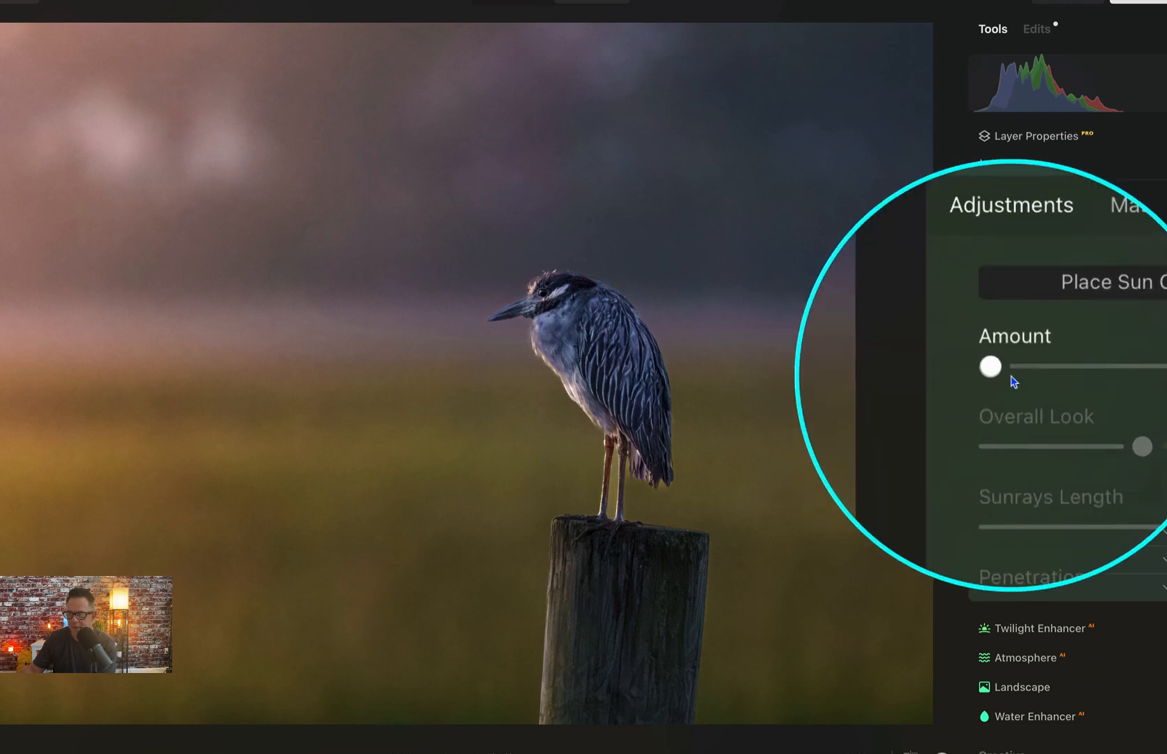
Set the sunrays Amount to 40, compare a low Overall Look of 13, and set Overall Look to 100.
drag(997, 369, 1065, 363)
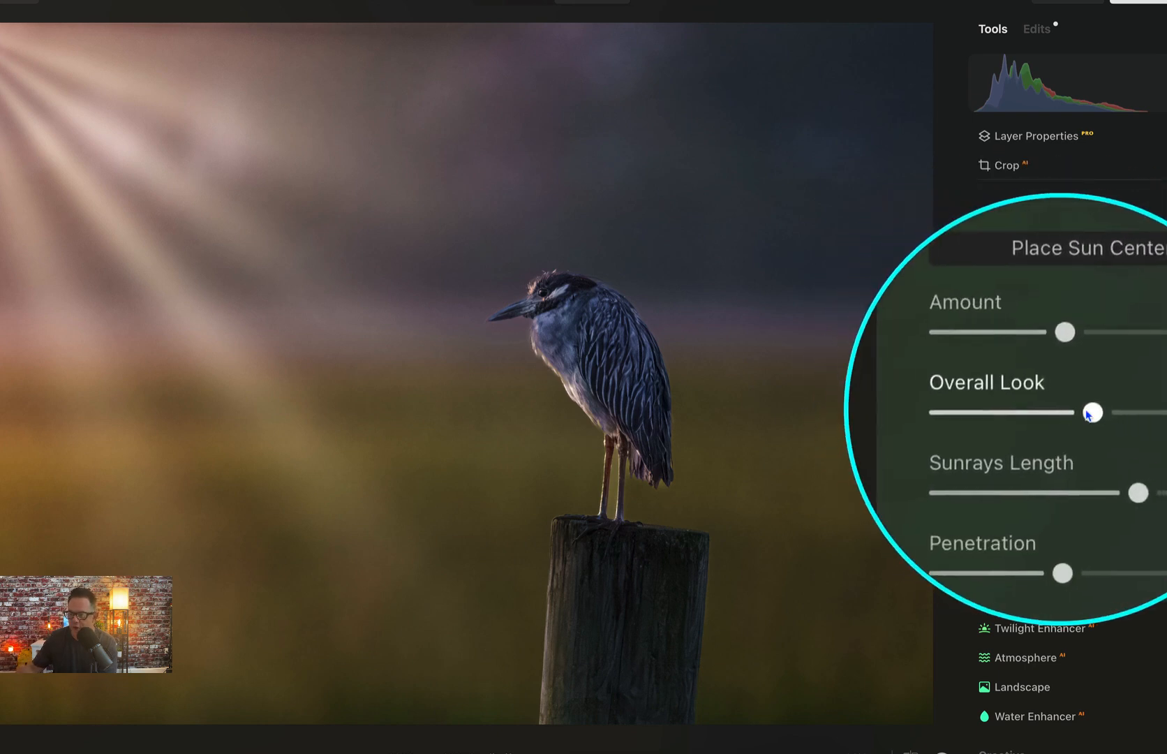
drag(1087, 412, 1026, 416)
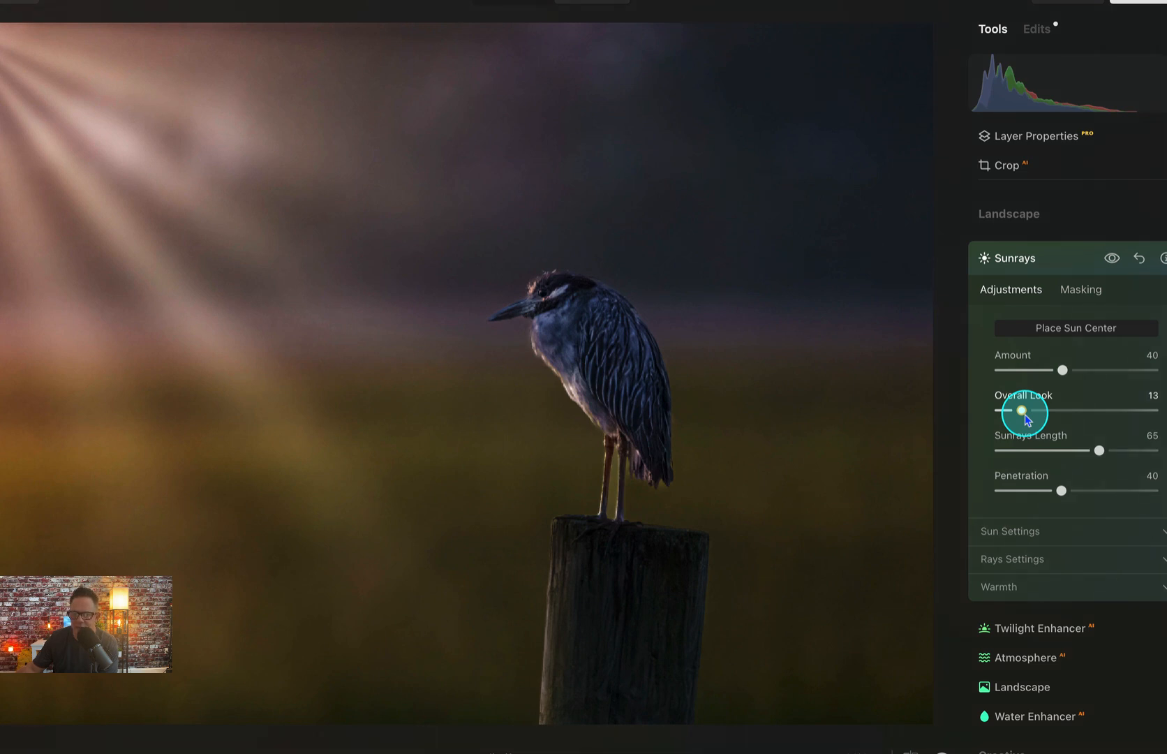
drag(1026, 419, 1163, 412)
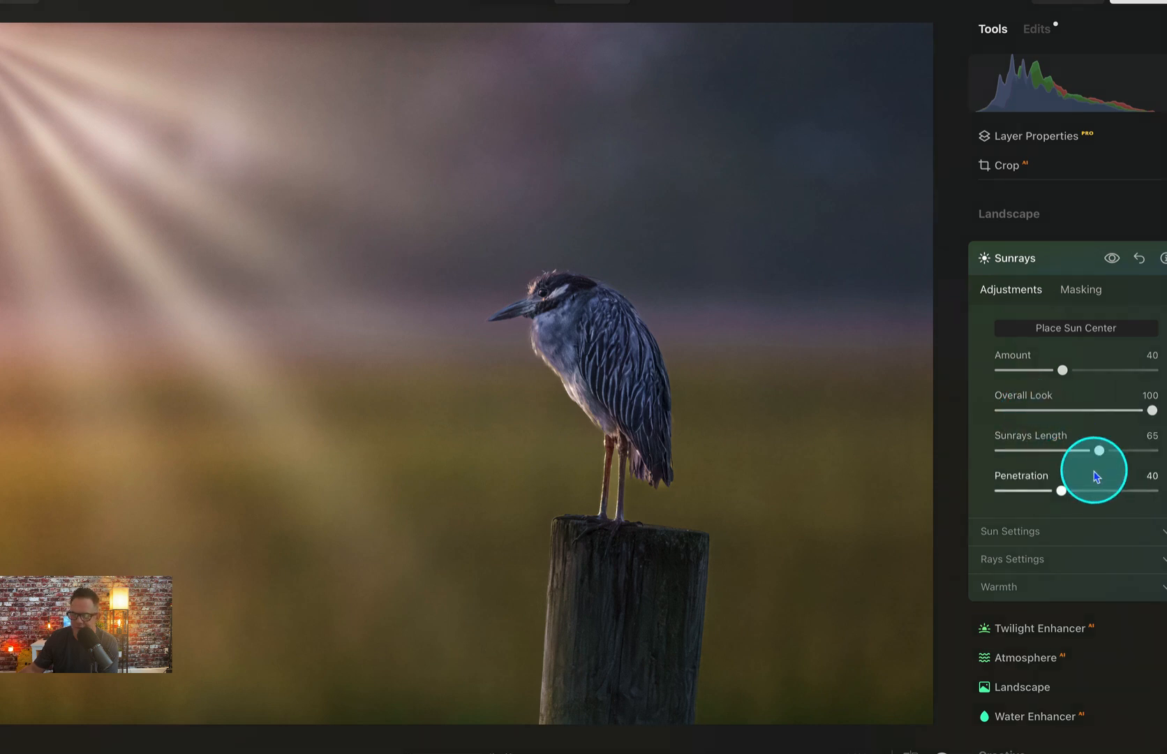
Shorten the rays to a Sunrays Length of 55 and set their Penetration to 100.
mouse_move(1099, 450)
mouse_down()
mouse_move(1074, 448)
mouse_move(1156, 451)
mouse_move(1104, 450)
mouse_move(1090, 468)
mouse_up()
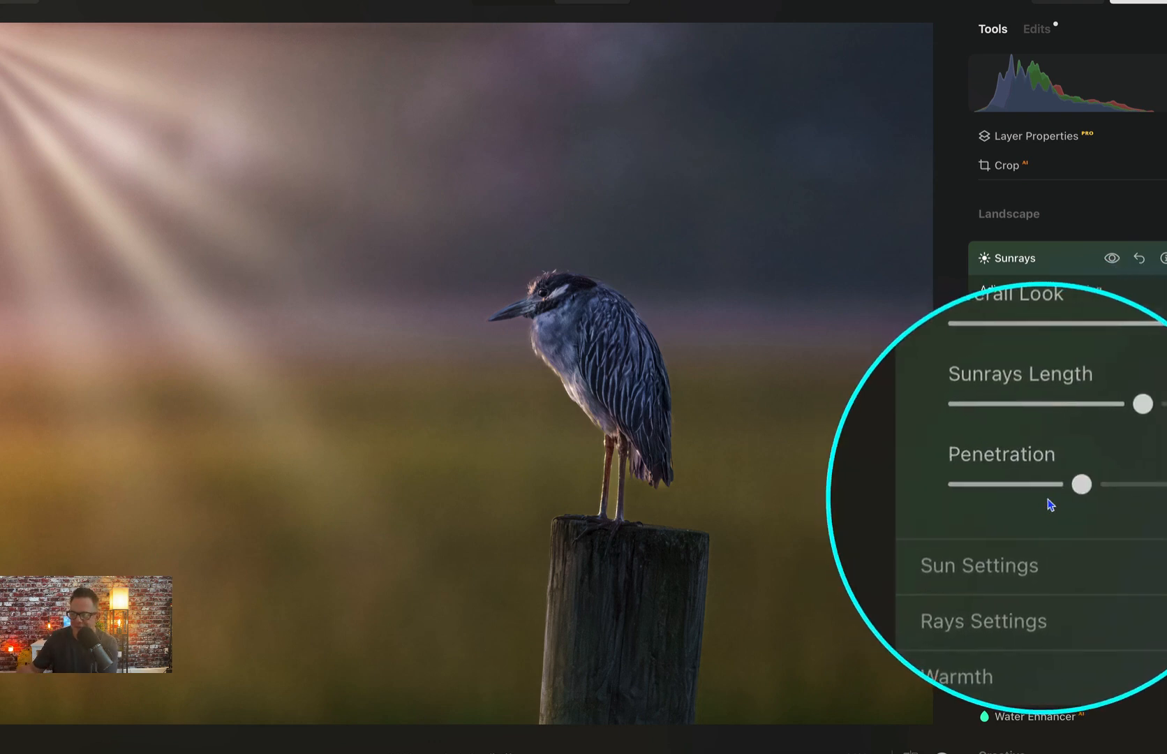
drag(1060, 491, 1164, 485)
click(58, 91)
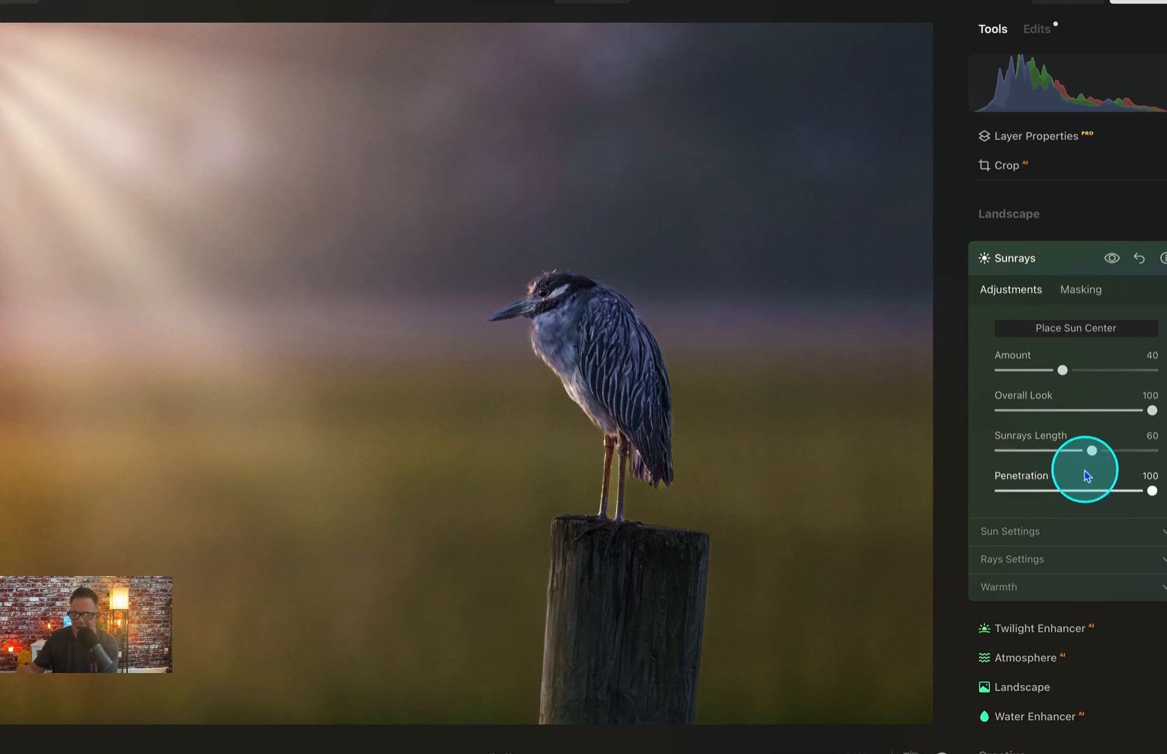
mouse_move(1091, 450)
mouse_down()
mouse_move(1135, 451)
mouse_move(1092, 448)
mouse_move(1082, 469)
mouse_up()
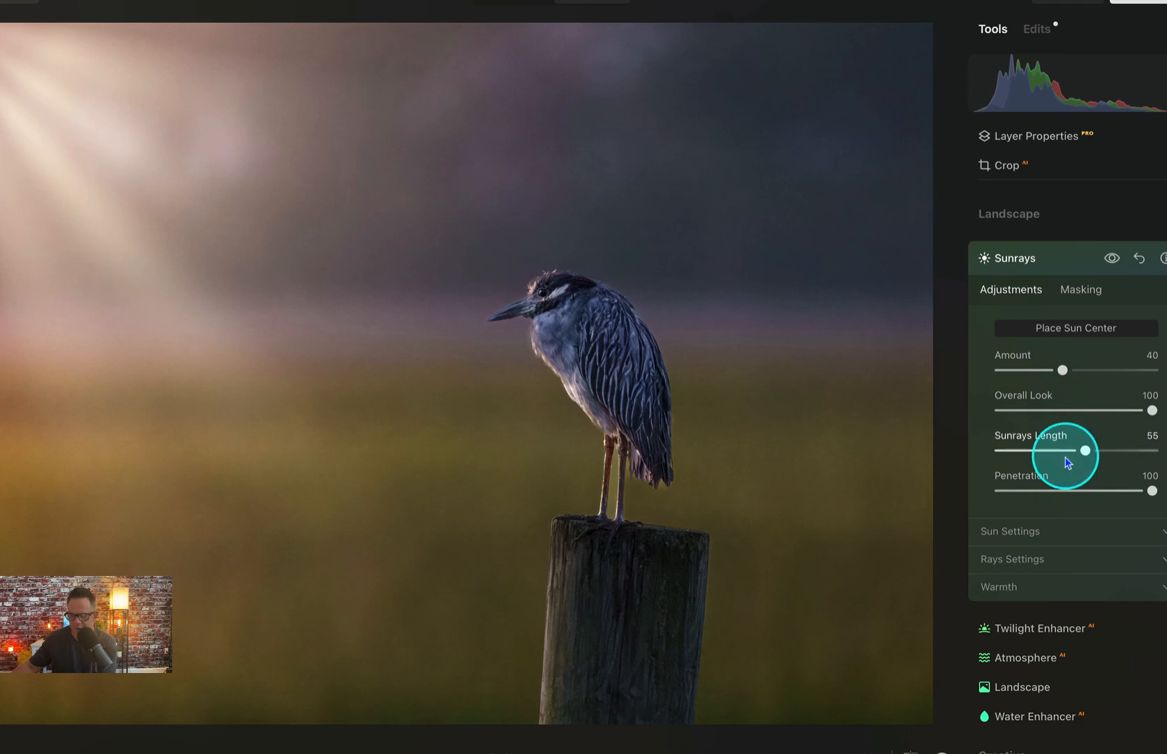
Set the sun's Sun Radius, Sun Glow Radius and Sun Glow Amount each to 100.
click(1010, 533)
scroll(1047, 567, down, 3)
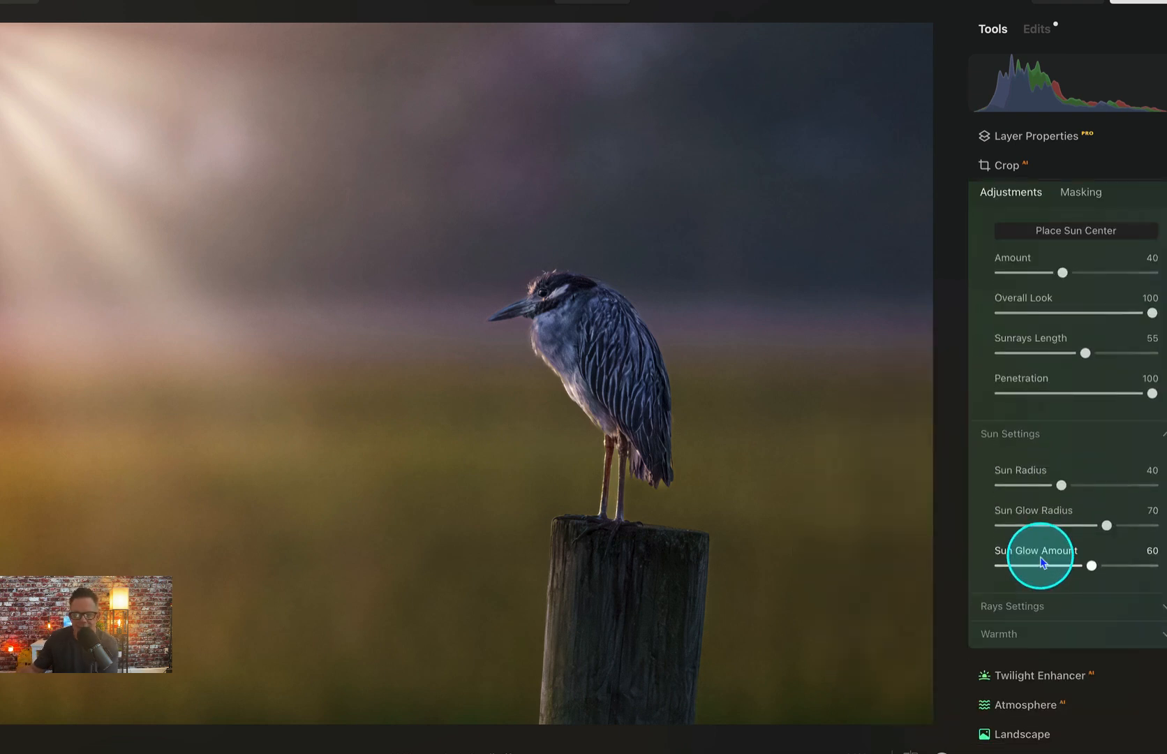
mouse_move(1064, 483)
mouse_down()
mouse_move(1153, 481)
mouse_move(1001, 495)
mouse_move(974, 515)
mouse_move(1136, 477)
mouse_move(1071, 487)
mouse_up()
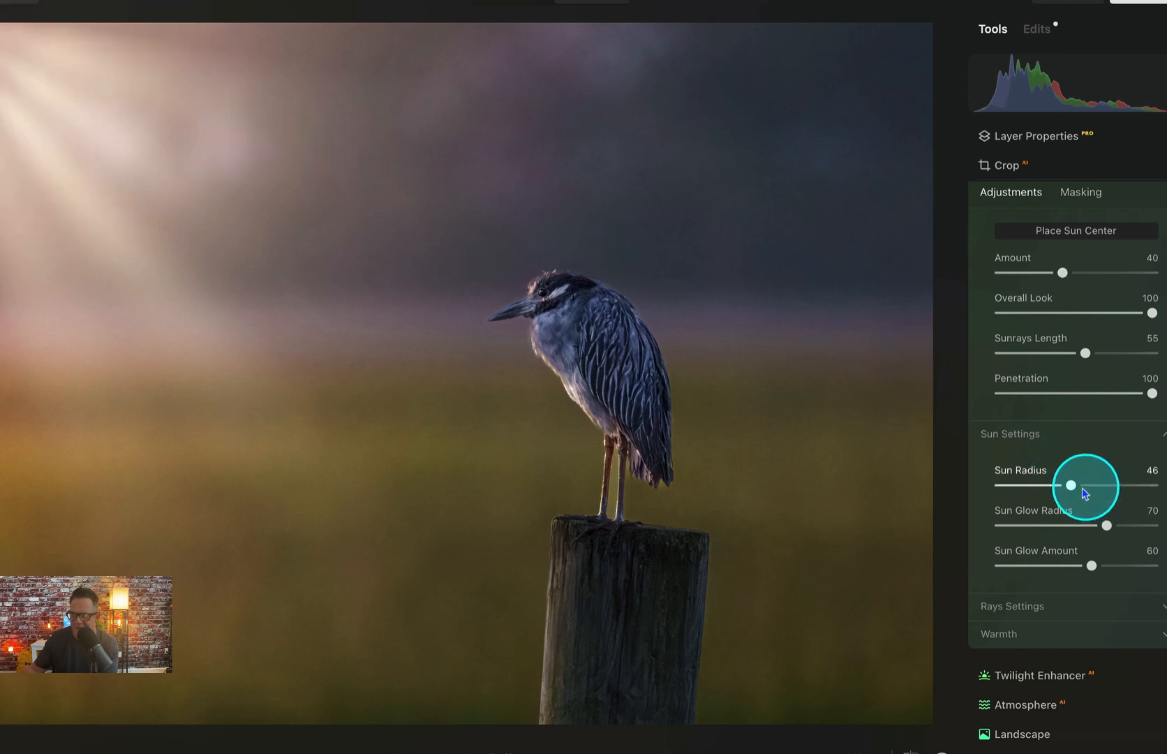
drag(1072, 484, 1073, 484)
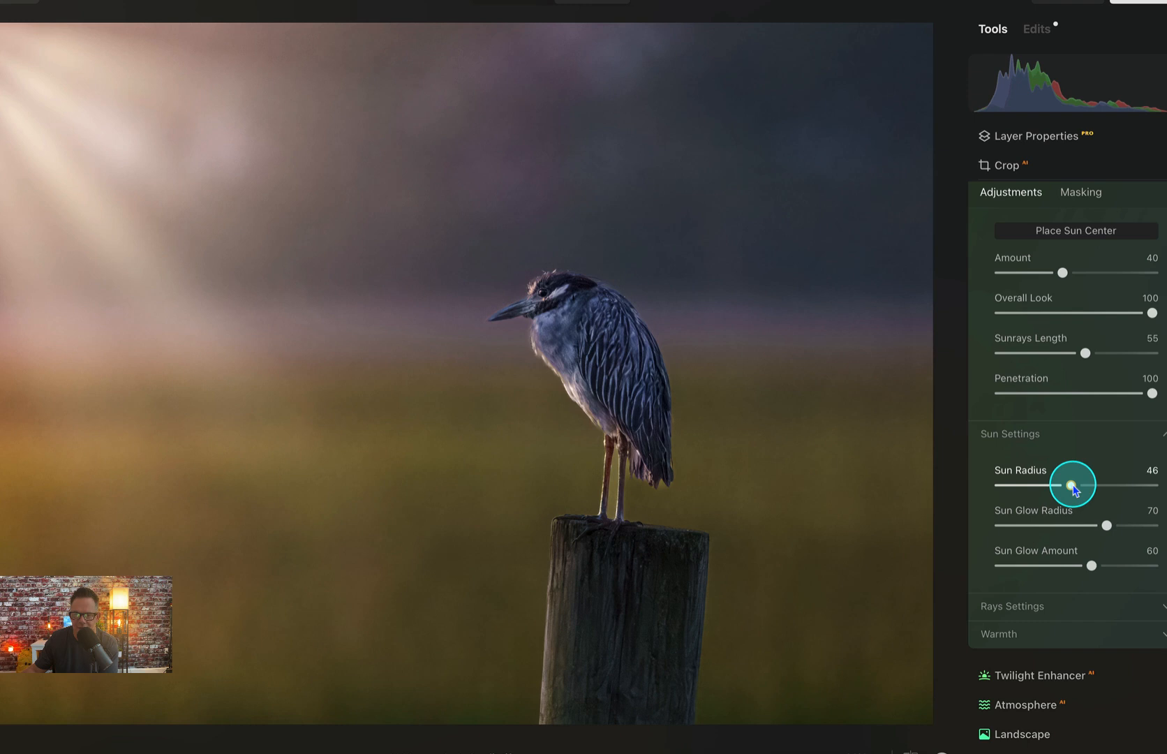
drag(1075, 490, 1162, 487)
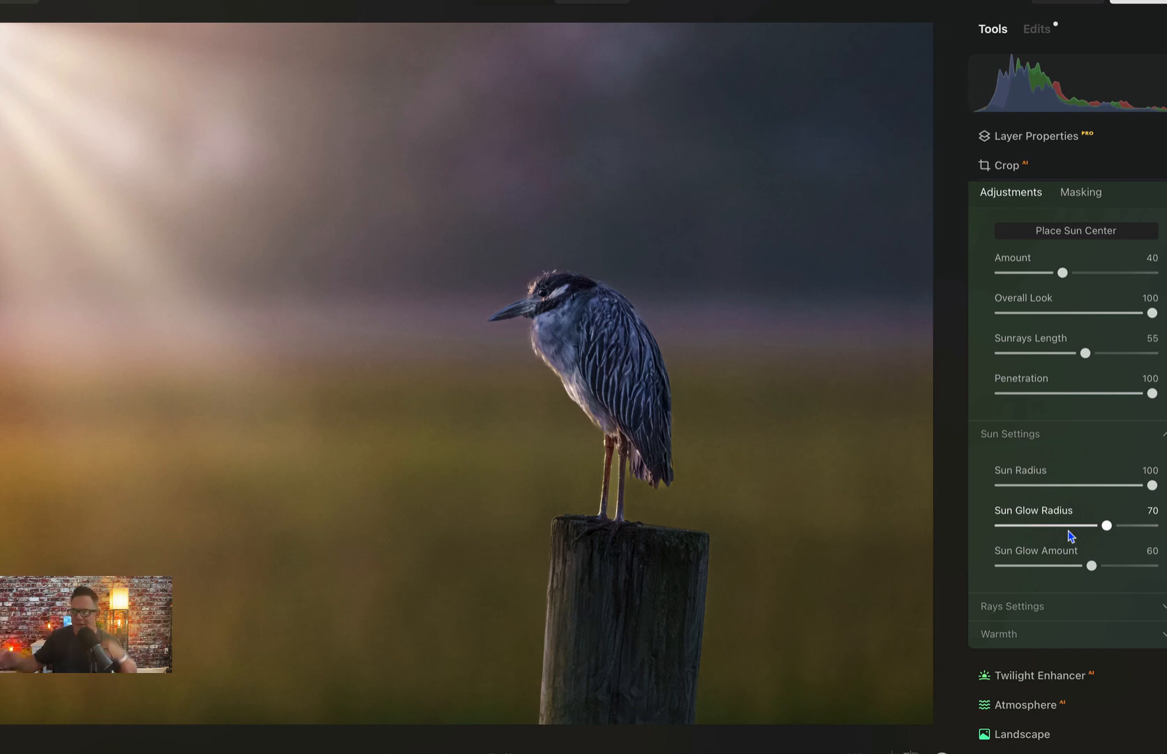
drag(1107, 525, 1154, 522)
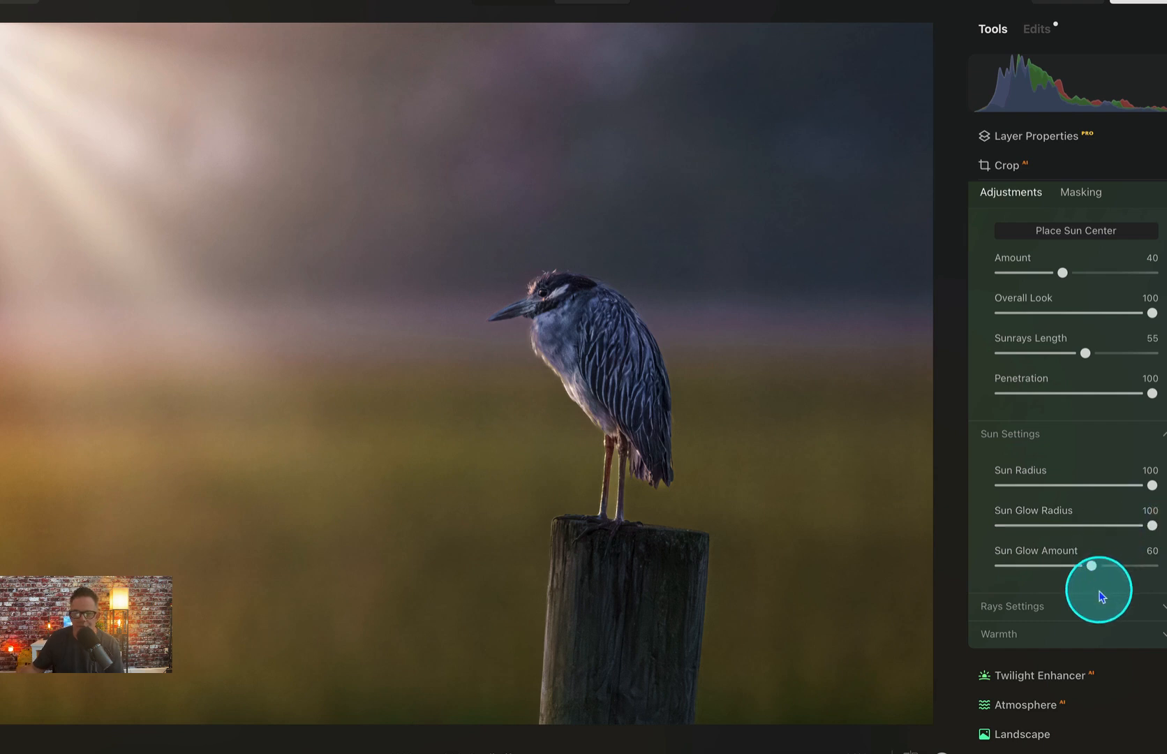
drag(1092, 565, 1159, 558)
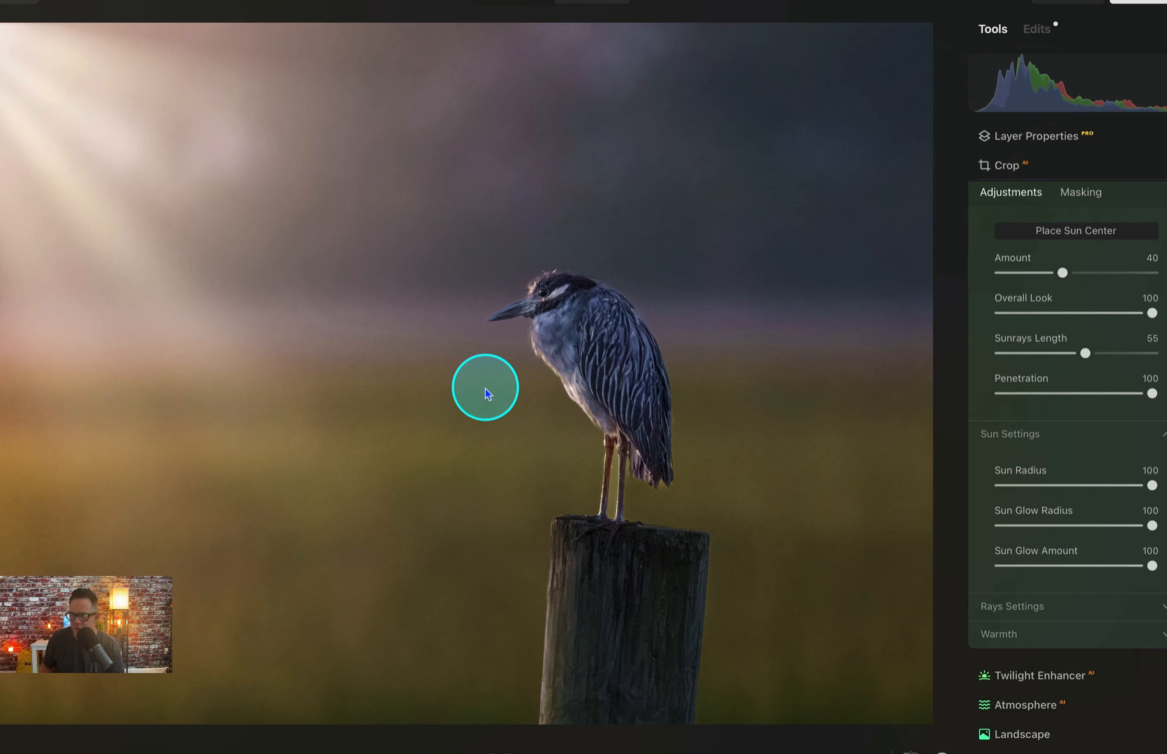
click(1017, 433)
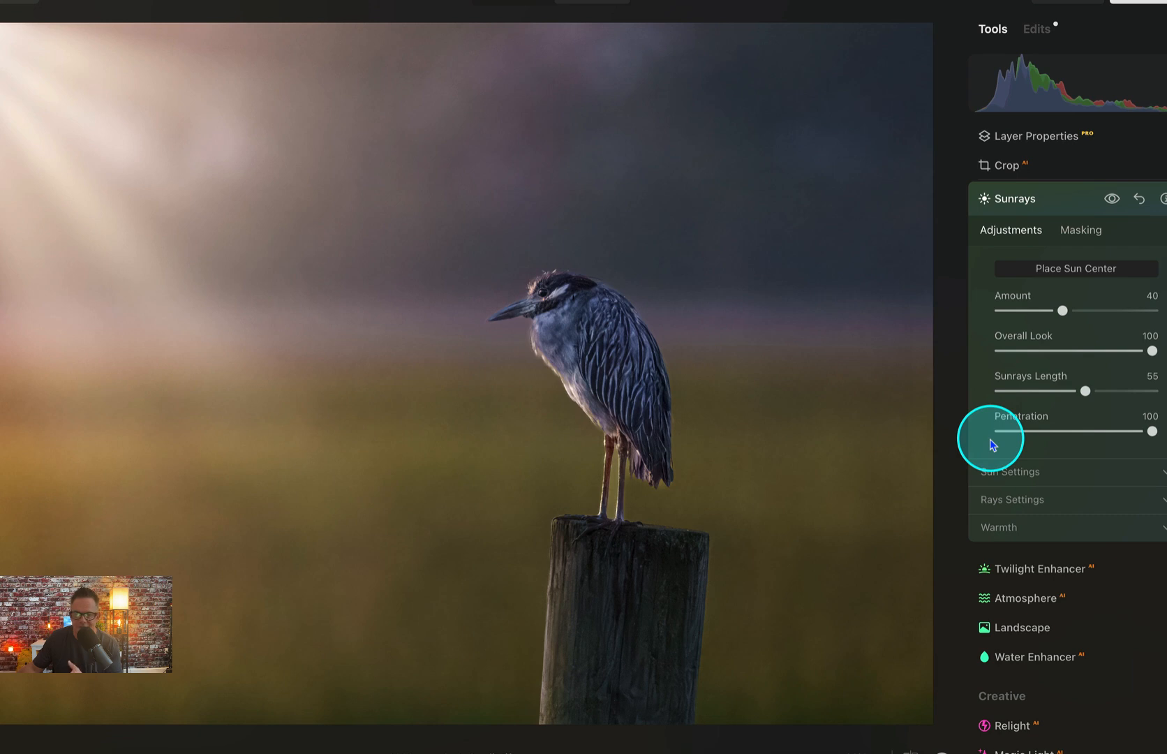
click(1020, 475)
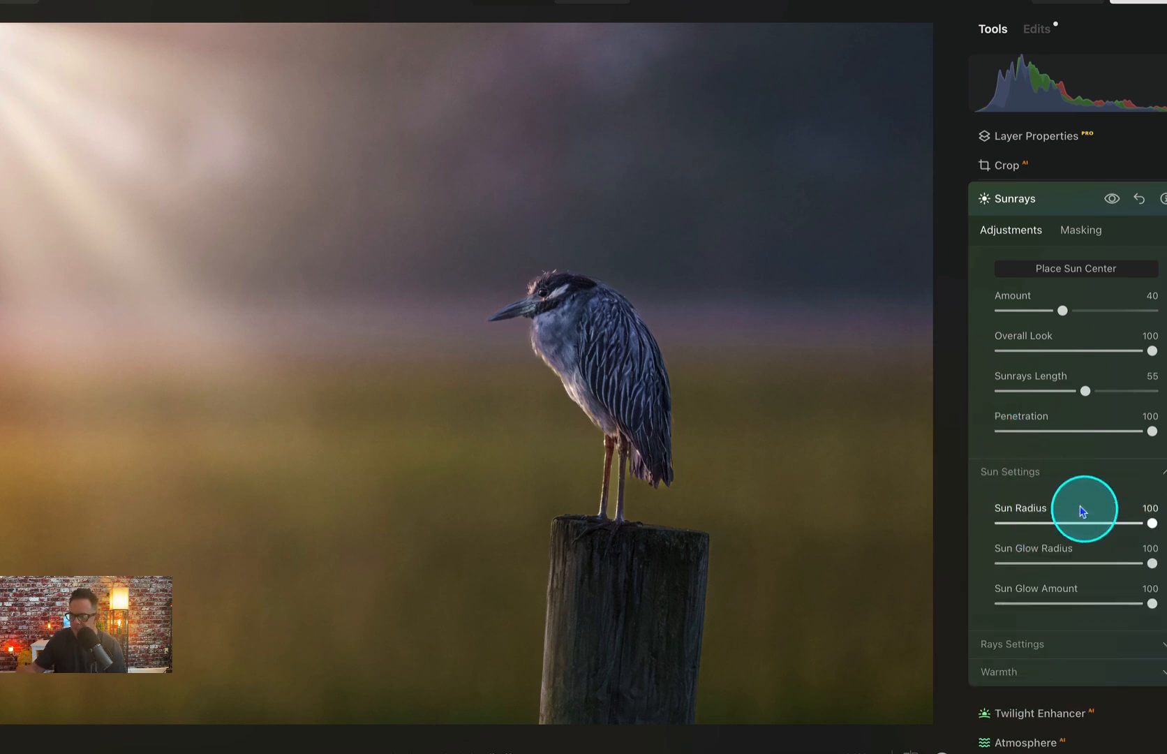
click(1052, 474)
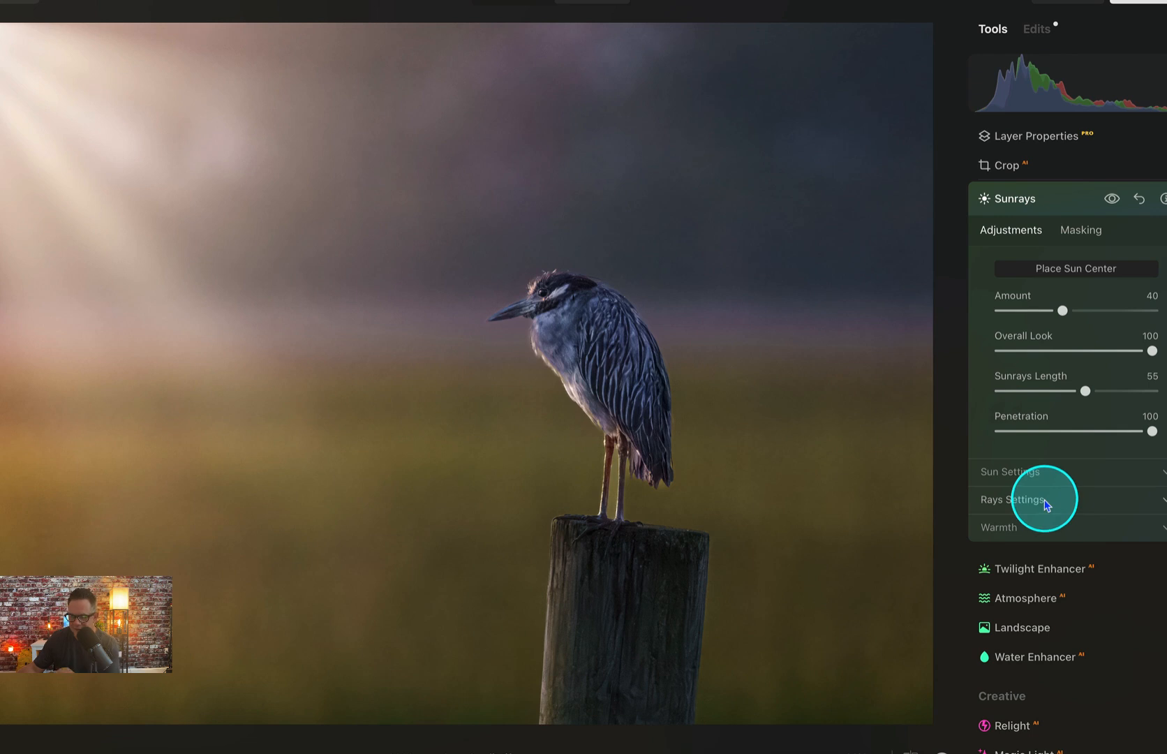
Compare a Number of Sunrays of 0, set it to 24, and keep Randomize at 0.
click(1045, 500)
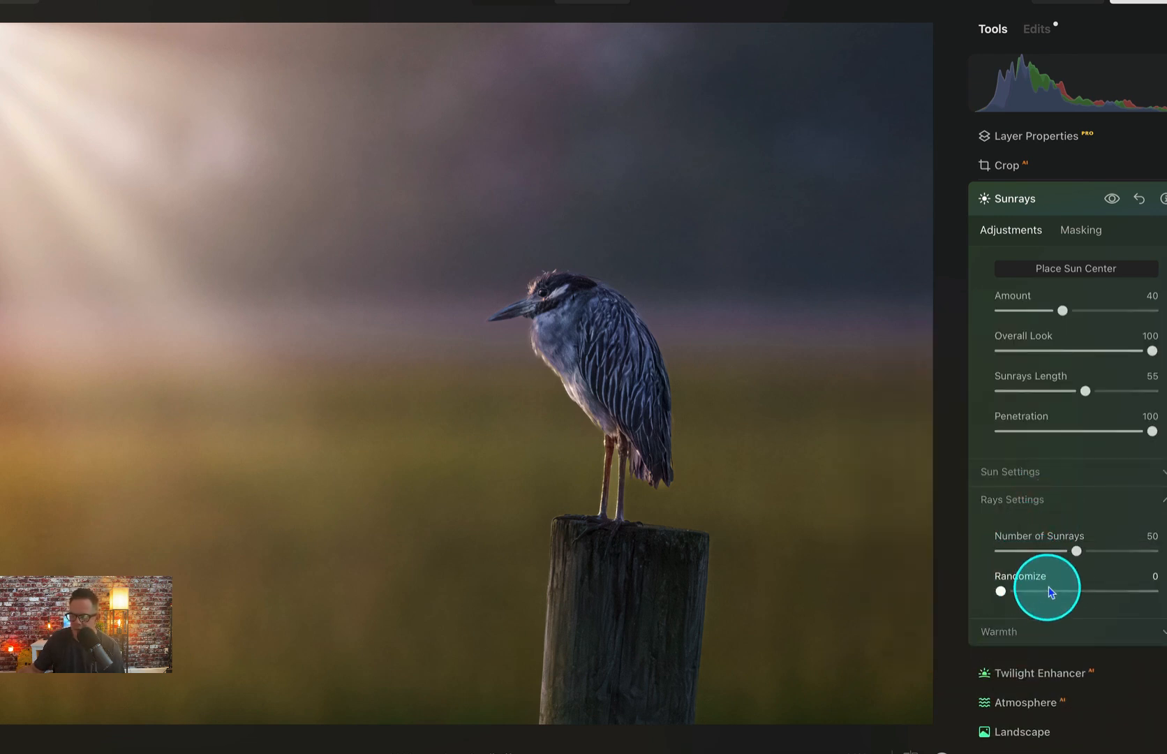
drag(1078, 553, 980, 564)
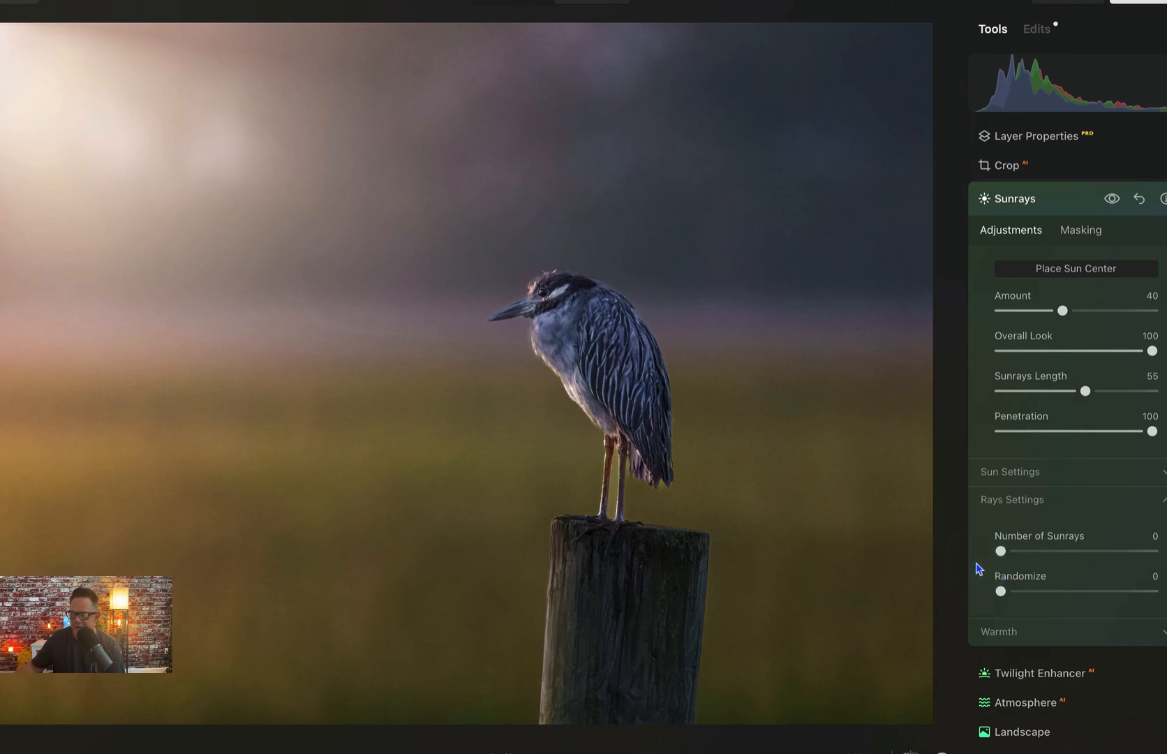
click(1001, 552)
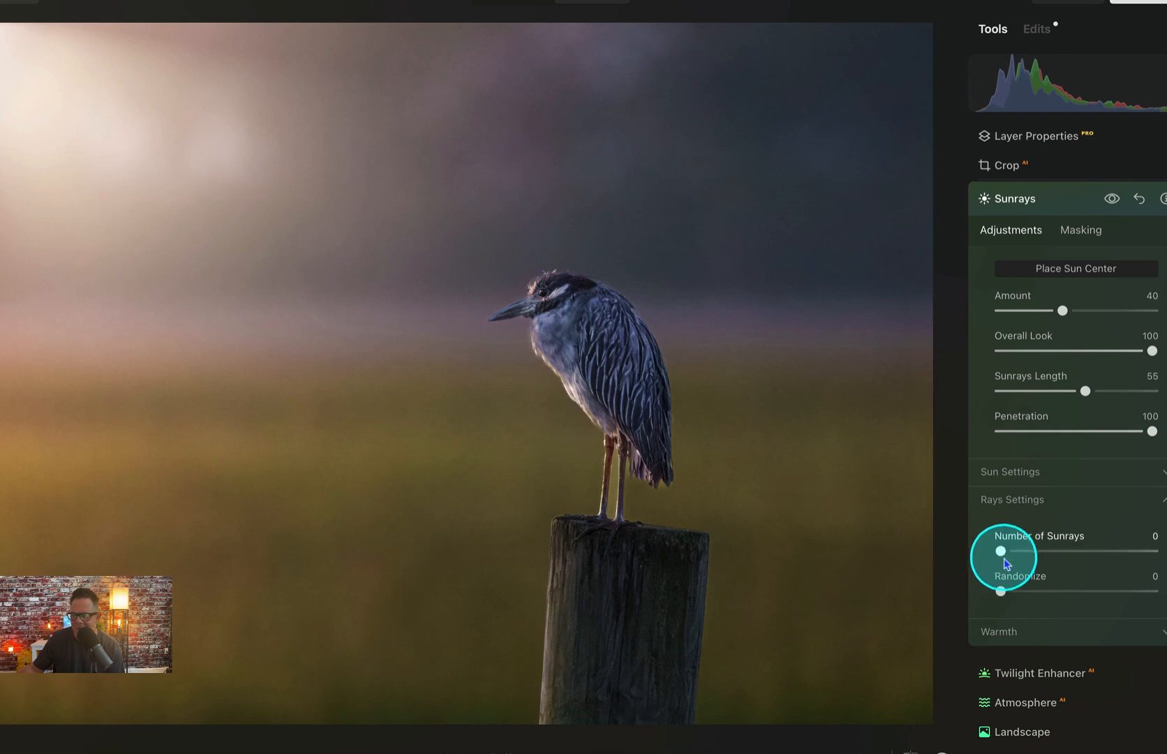
drag(1003, 553, 1038, 553)
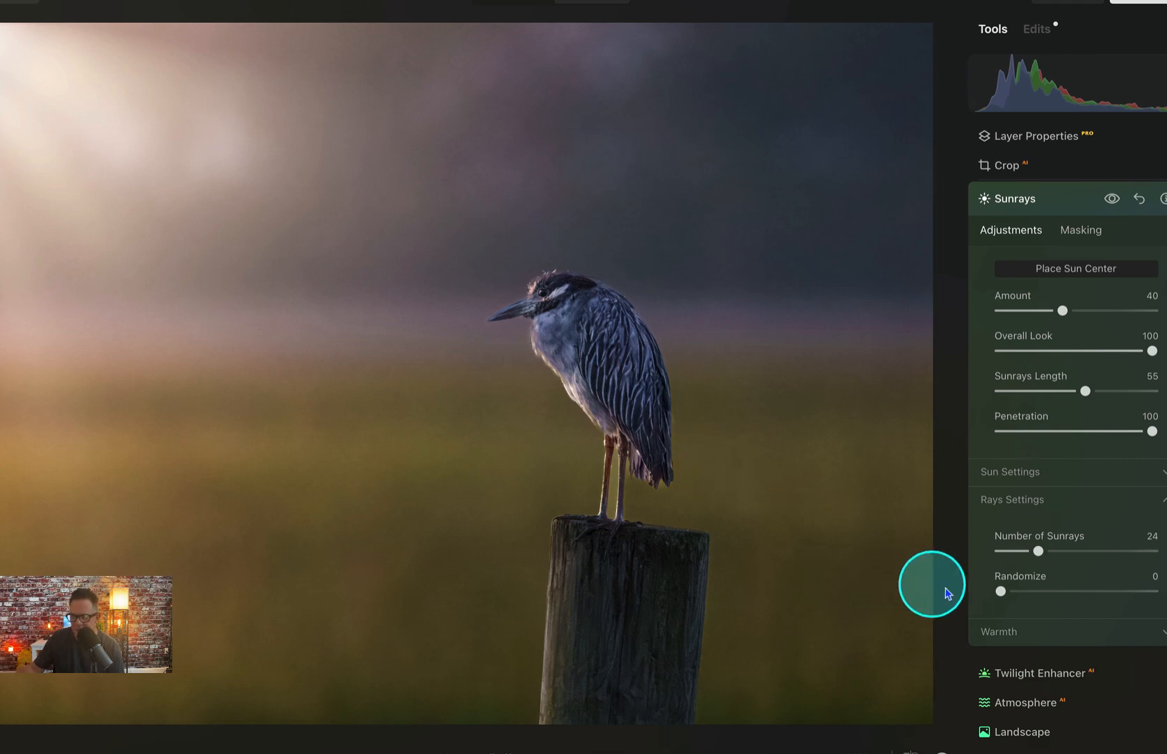
mouse_move(1000, 591)
mouse_down()
mouse_move(1123, 592)
mouse_move(1006, 594)
mouse_move(1001, 605)
mouse_up()
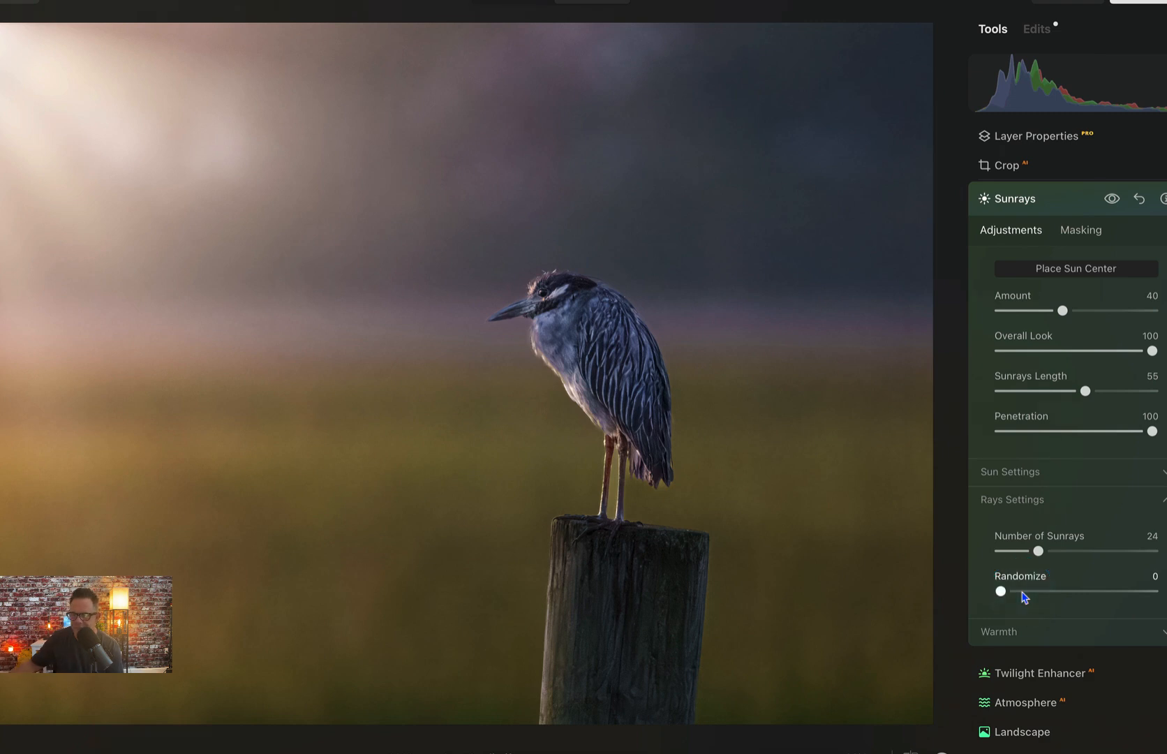
click(1013, 484)
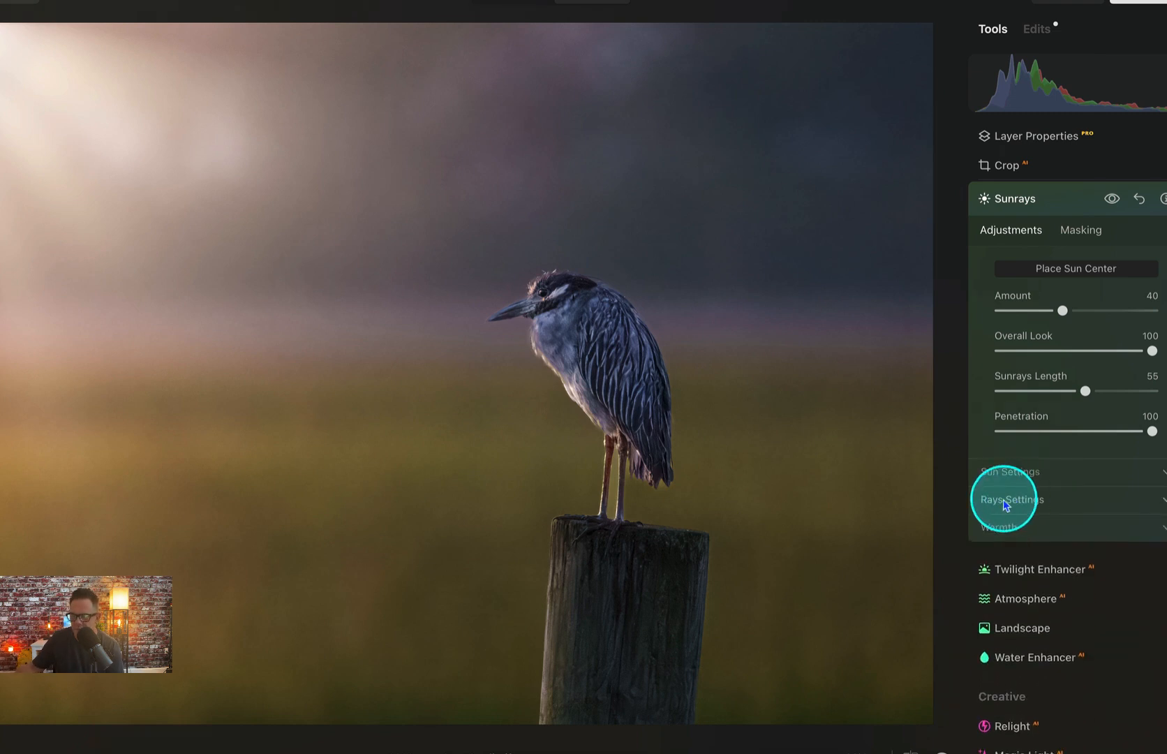
Warm the light by setting Sun Warmth to 80 and Sunrays Warmth to 60.
click(1003, 541)
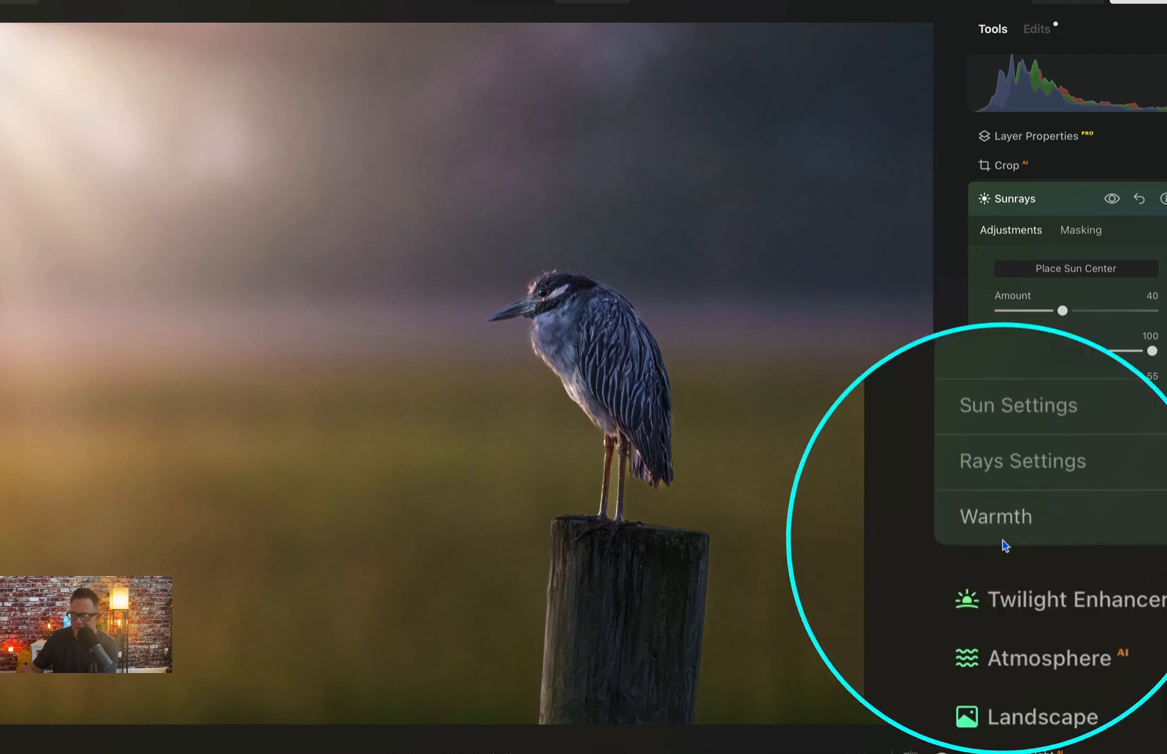
click(1030, 547)
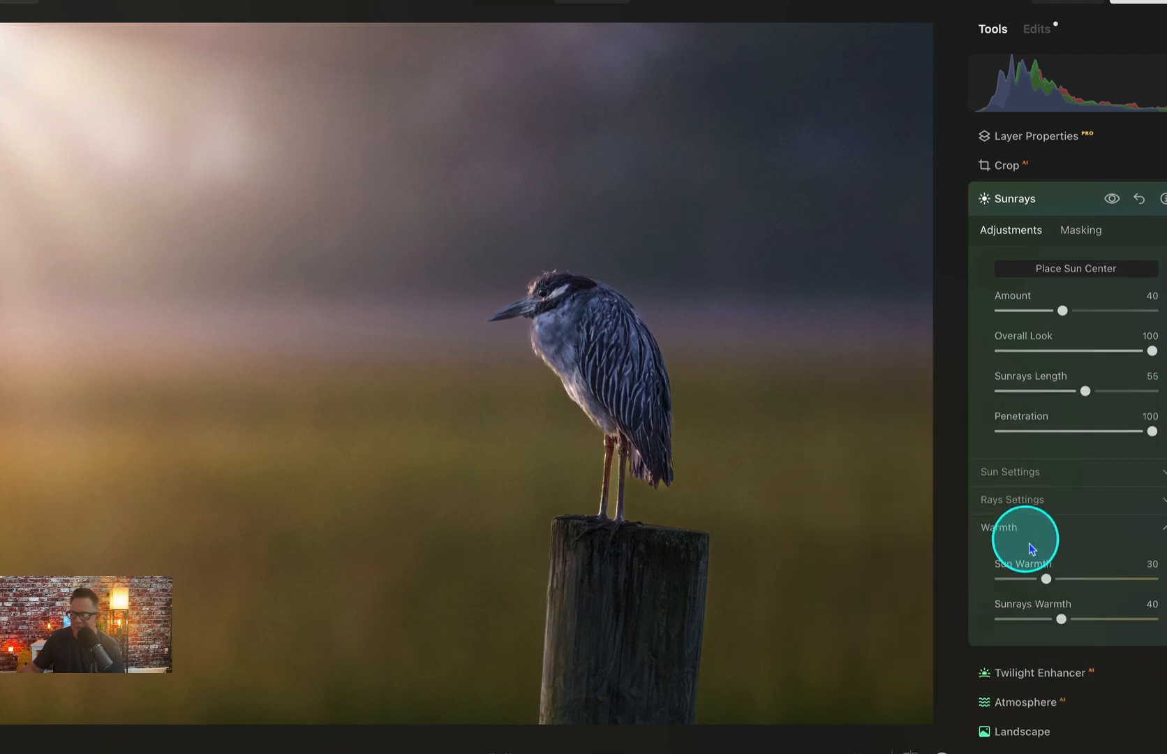
scroll(1026, 552, down, 2)
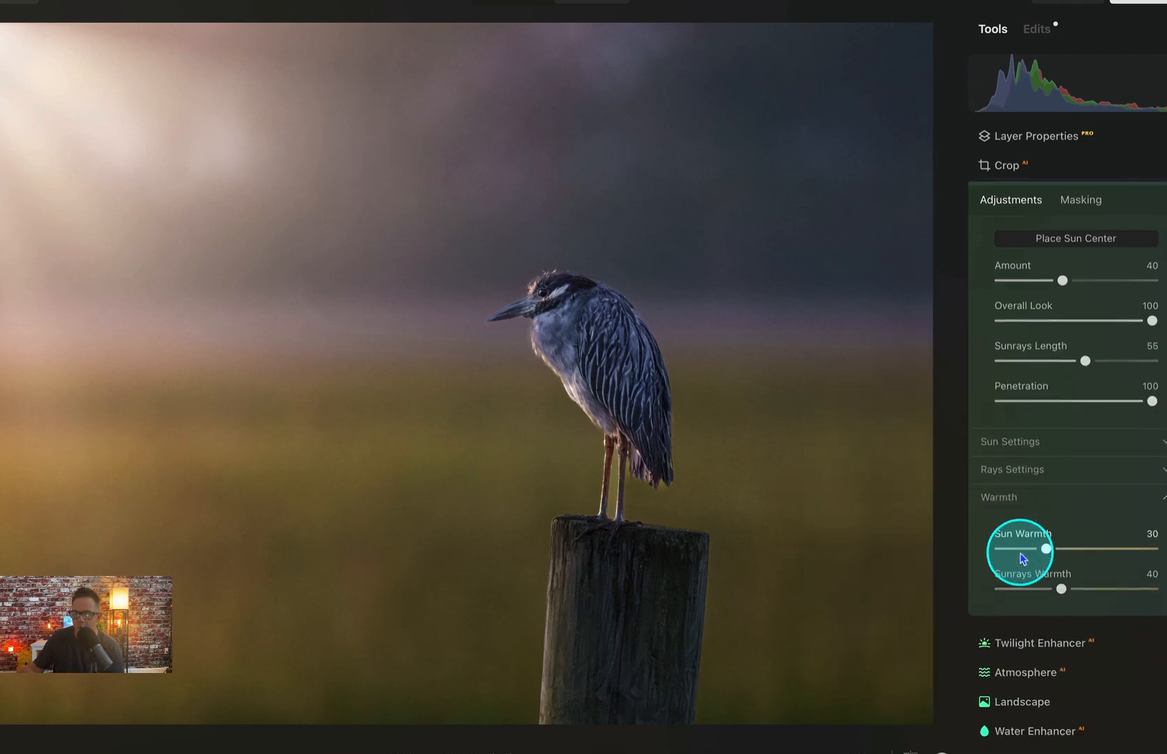
mouse_move(1046, 498)
mouse_down()
mouse_move(1092, 500)
mouse_move(1001, 515)
mouse_move(1061, 505)
mouse_up()
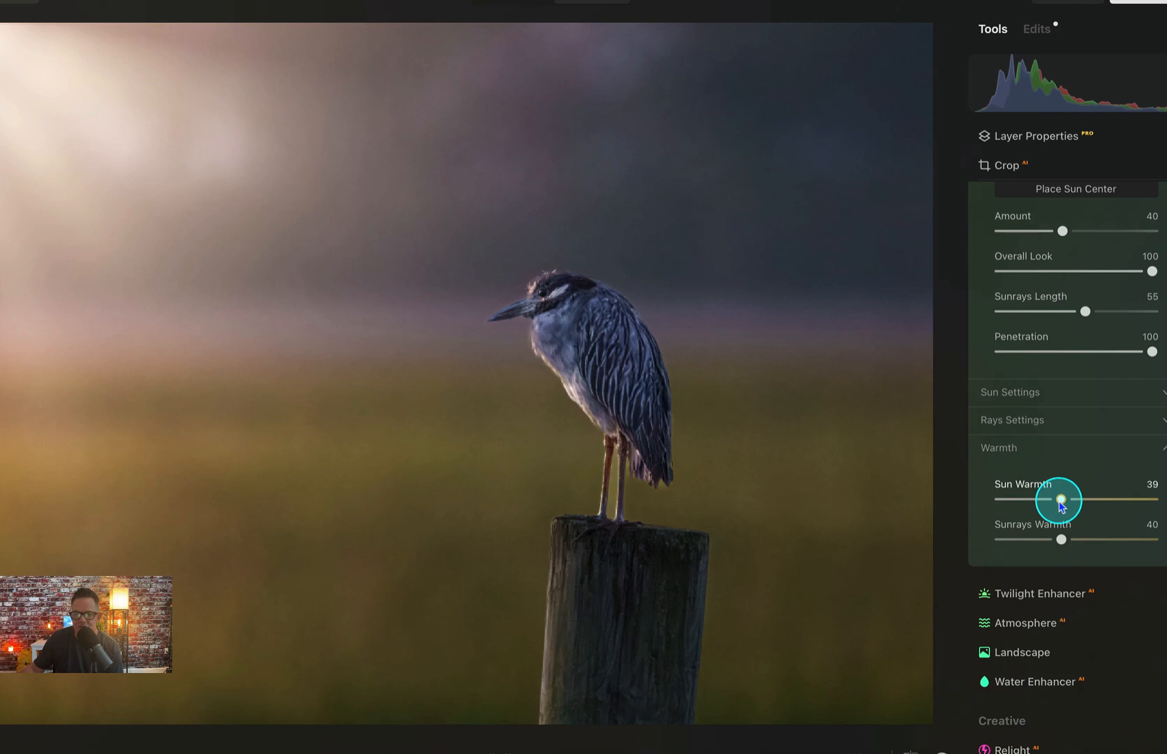
drag(1059, 501, 1060, 502)
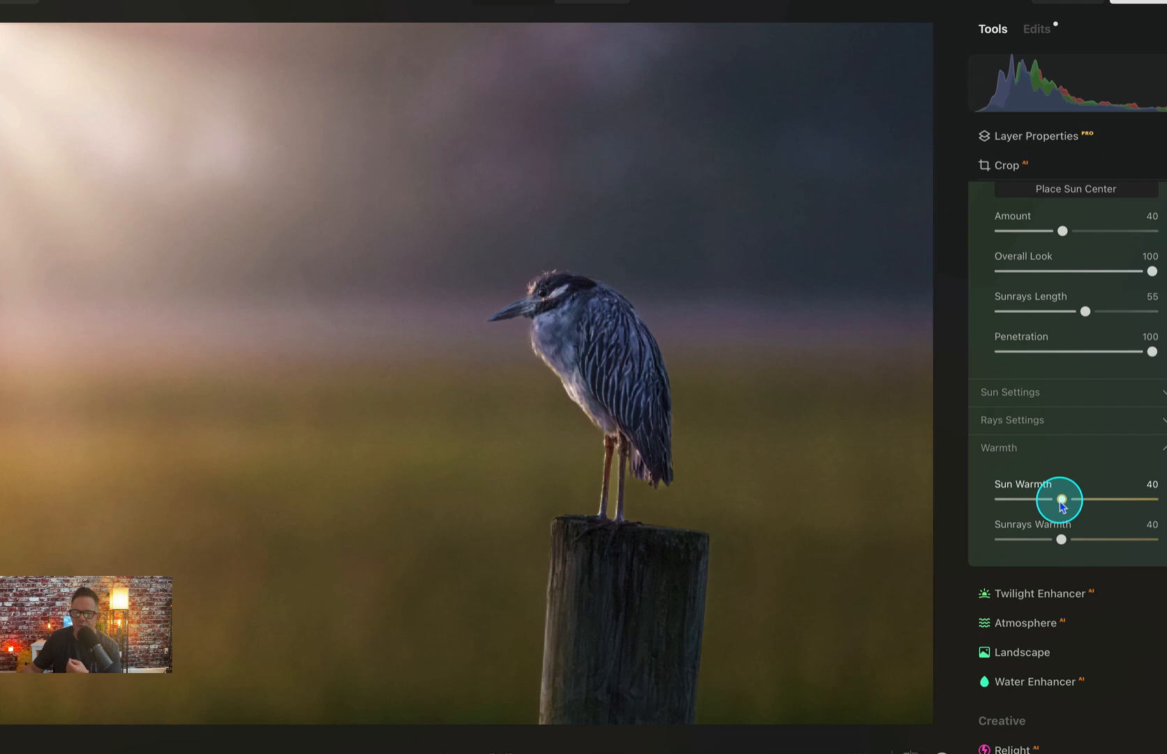
drag(1061, 502, 1123, 496)
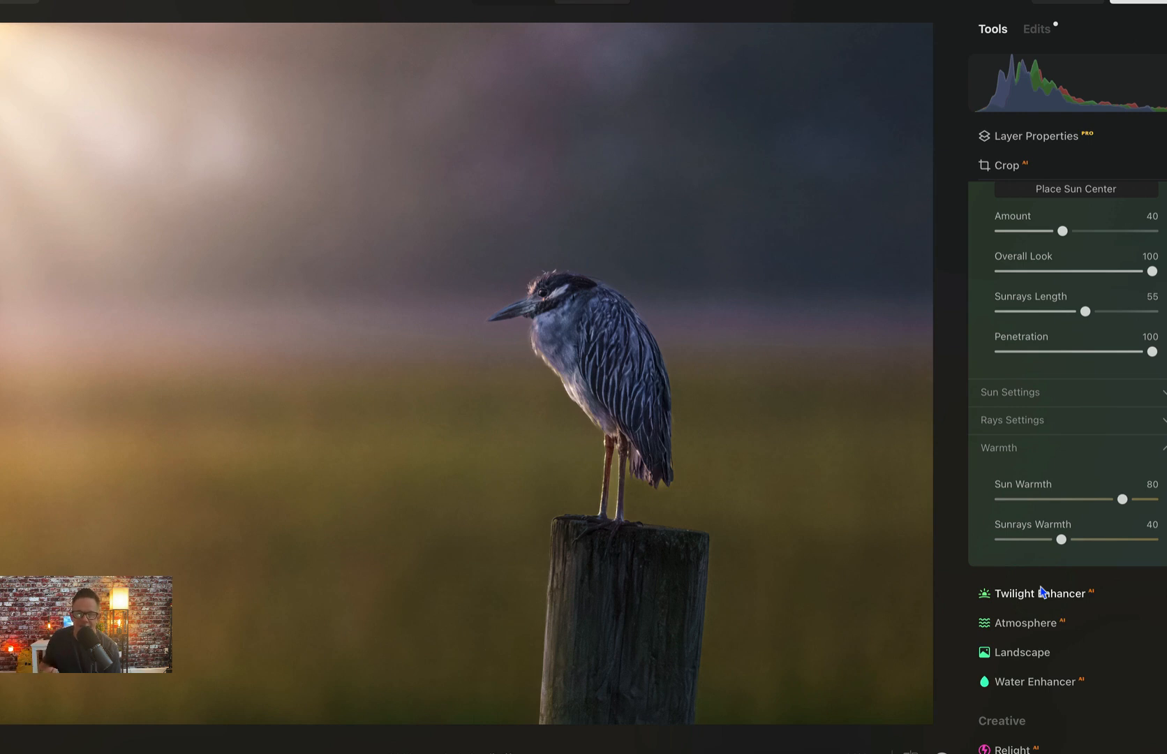
drag(1061, 539, 1105, 542)
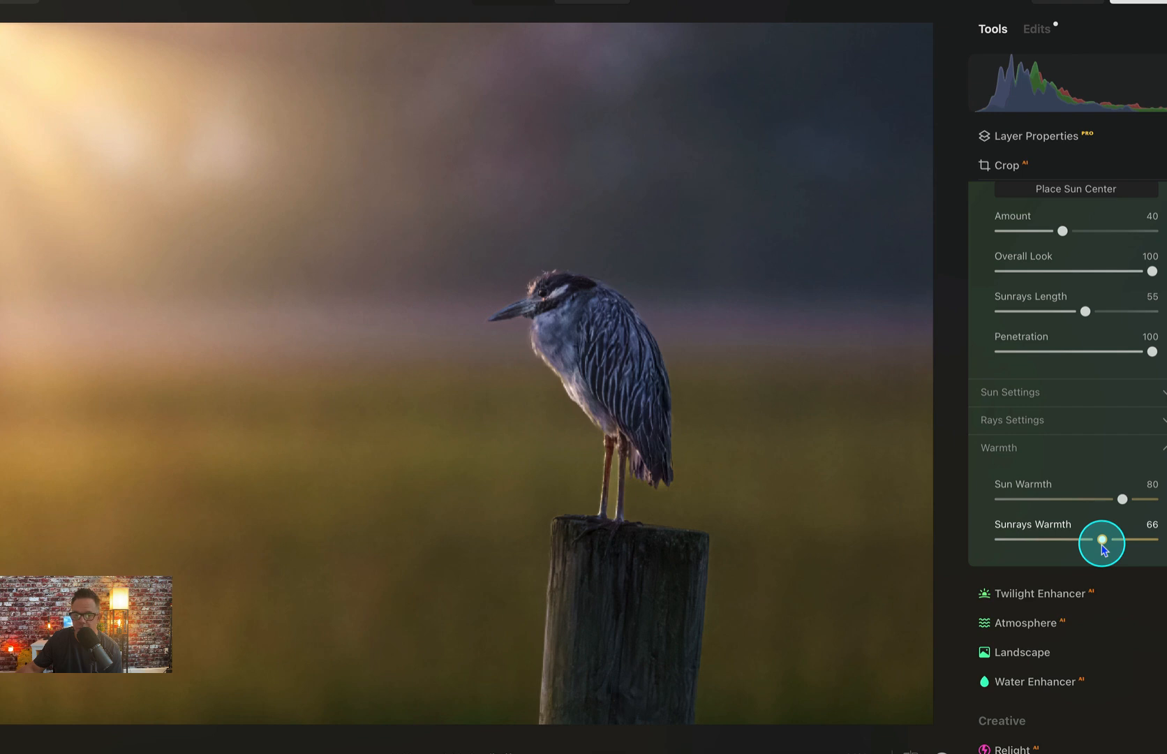
drag(1103, 548, 1094, 552)
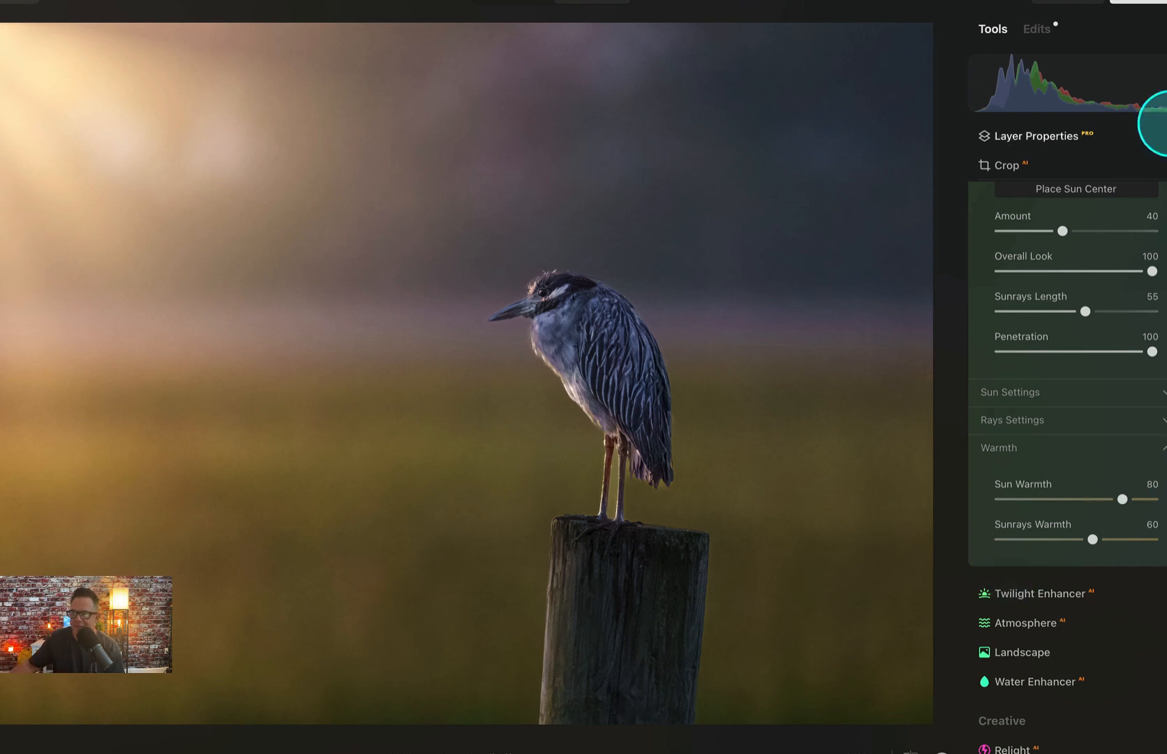
Apply the sunrays edit, return to Lightroom, and compare 82824n-7508346-Edit.tif with the original 82824n-7508346.dng.
click(1134, 2)
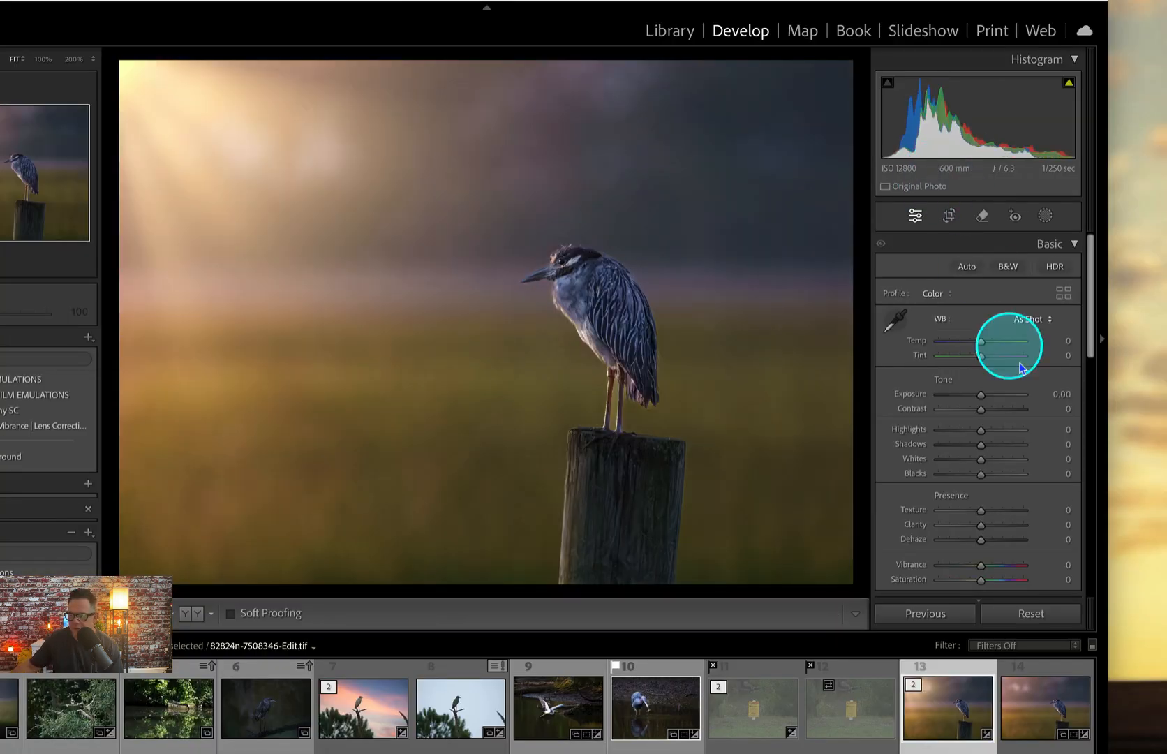
click(1040, 723)
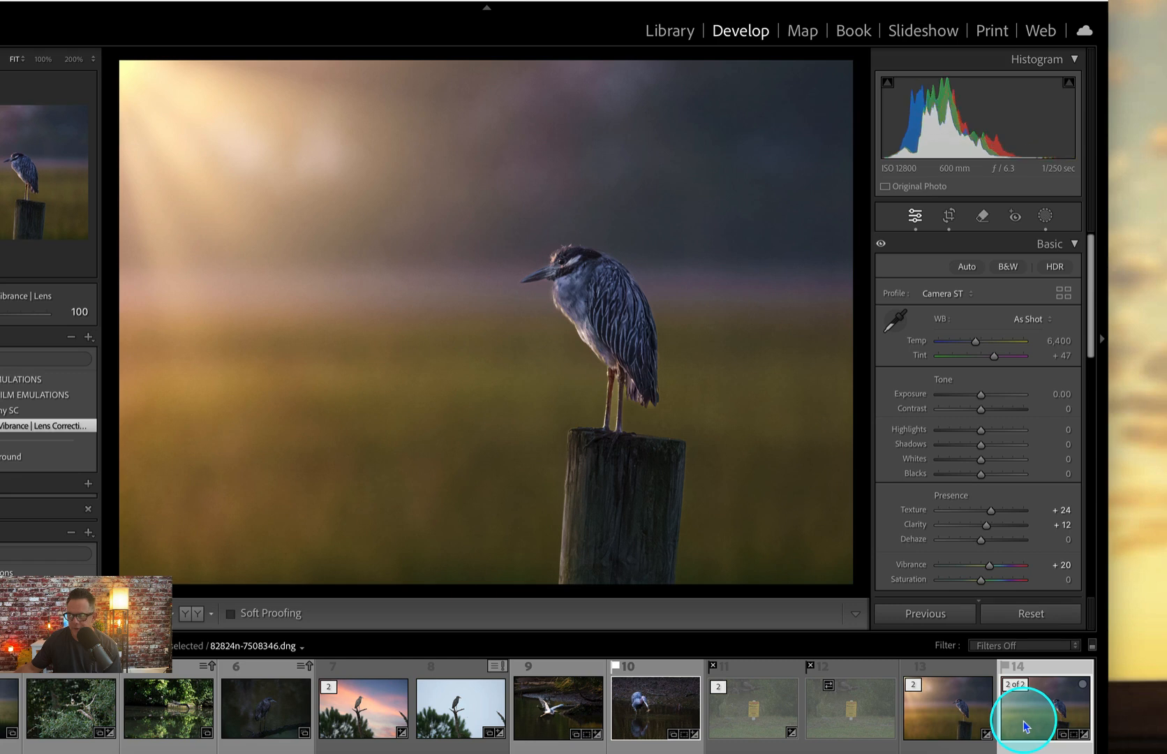
click(963, 728)
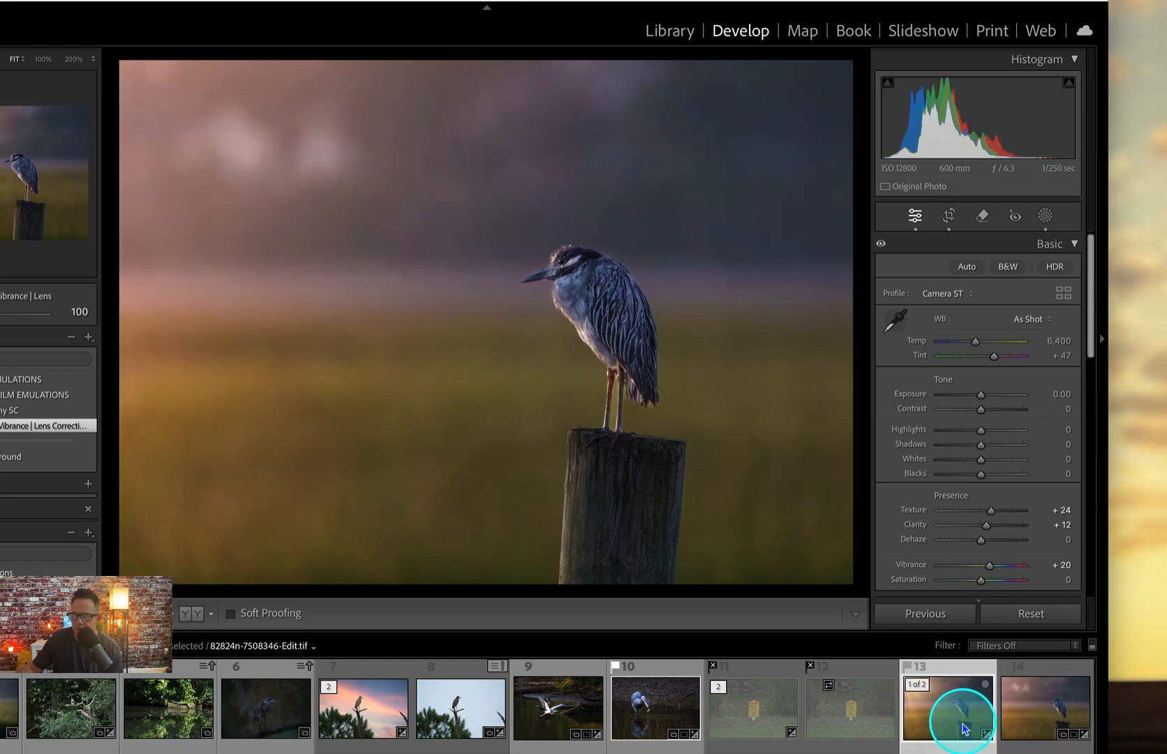
click(1027, 711)
click(948, 719)
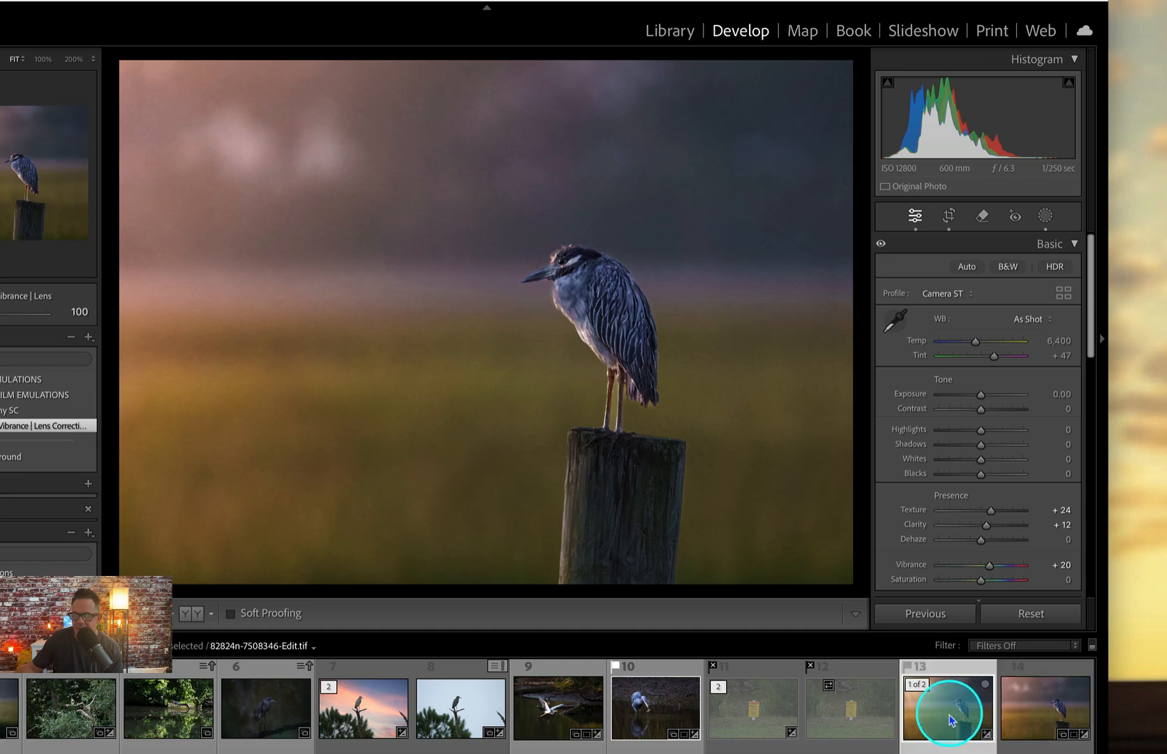